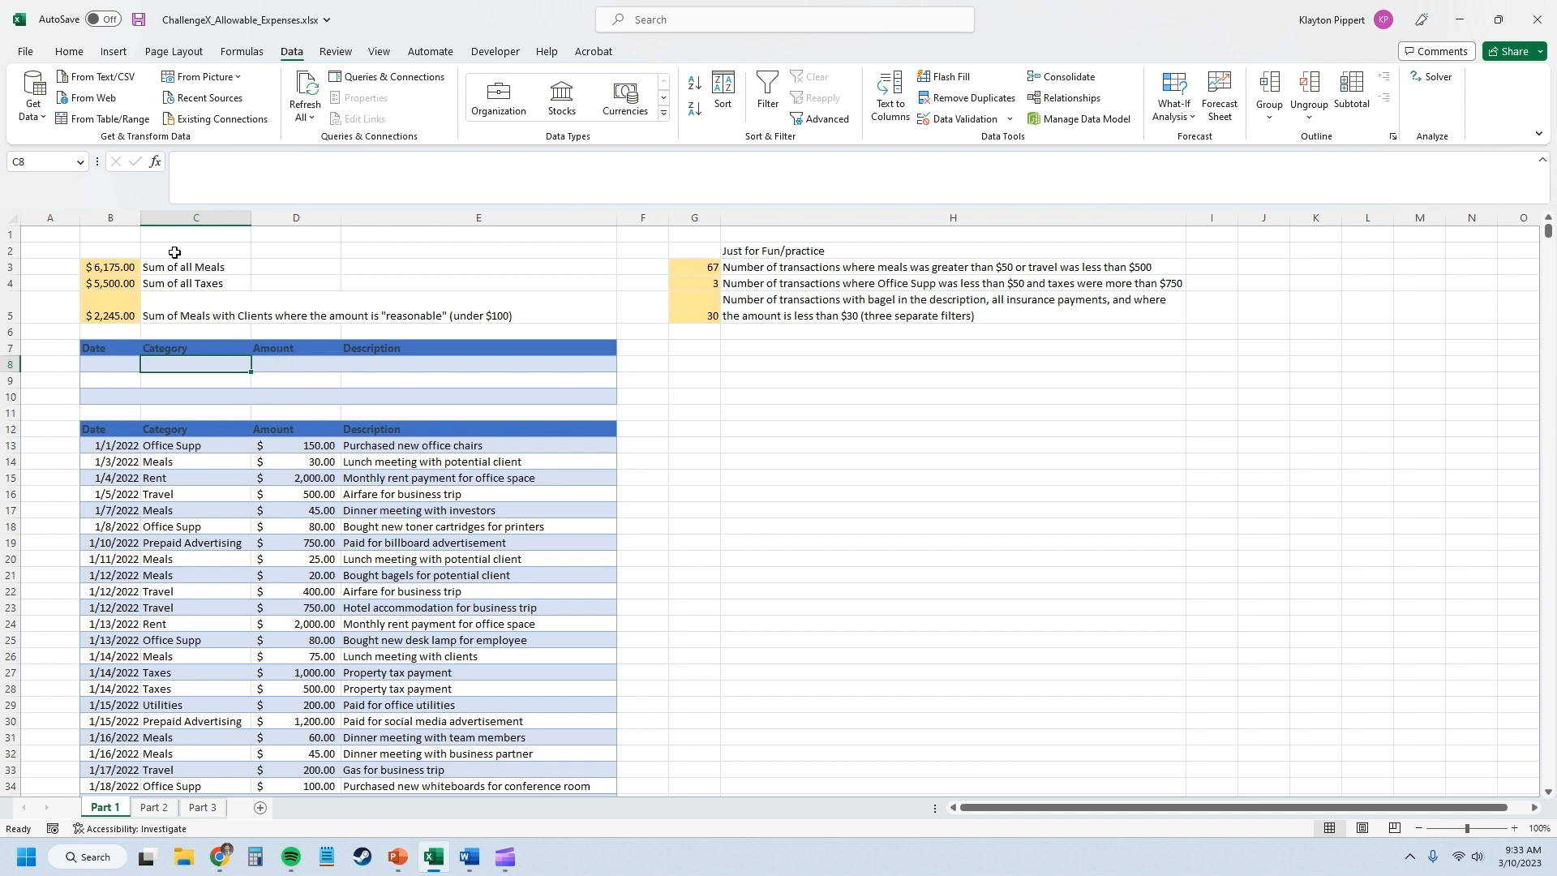
click(182, 443)
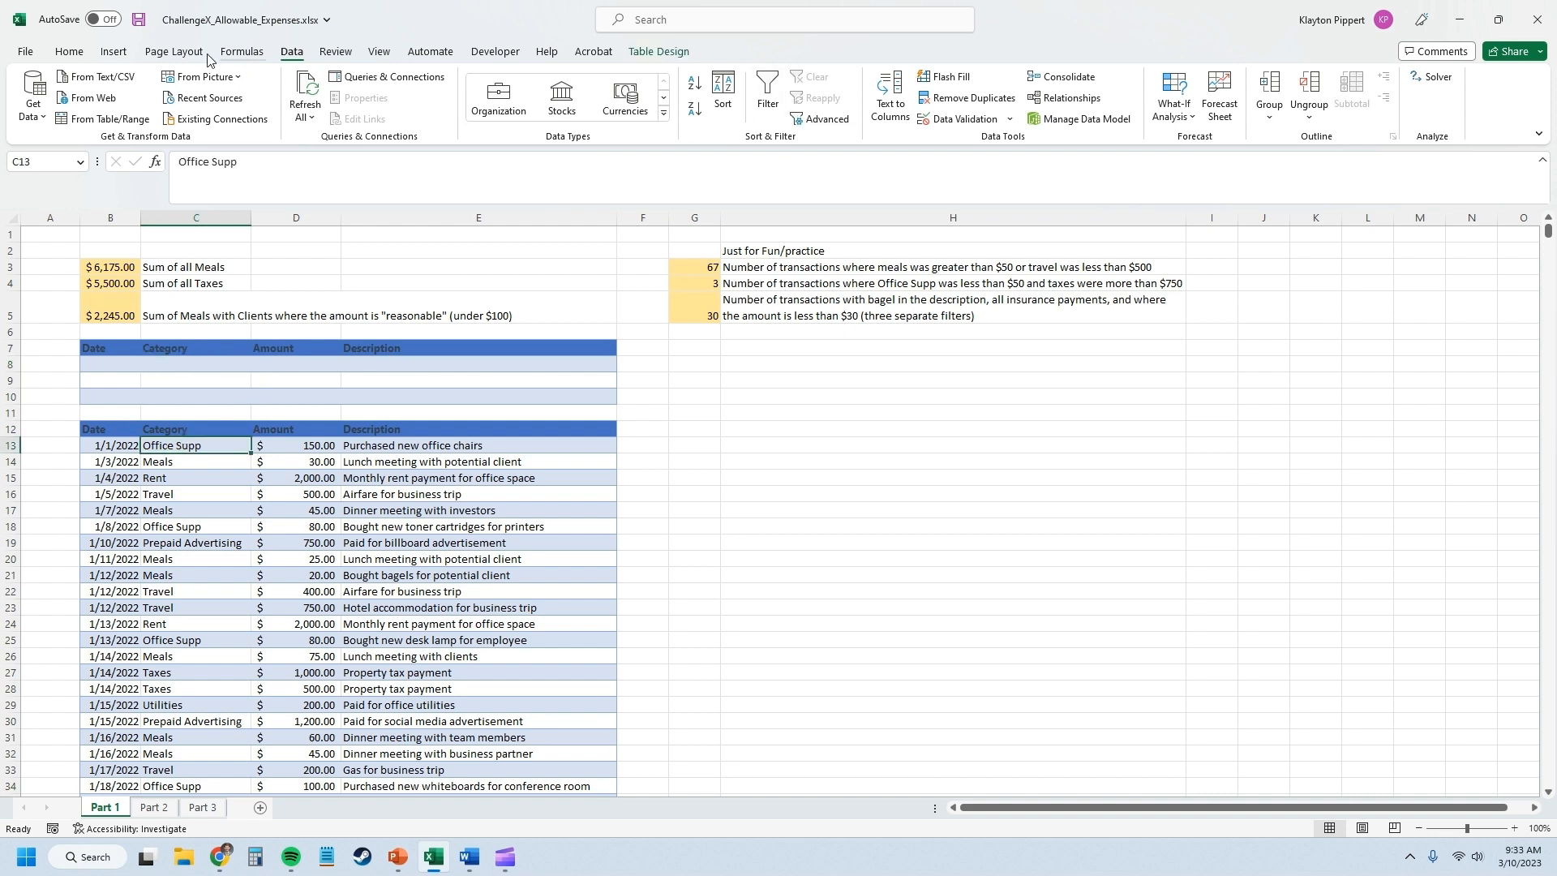
double_click(291, 53)
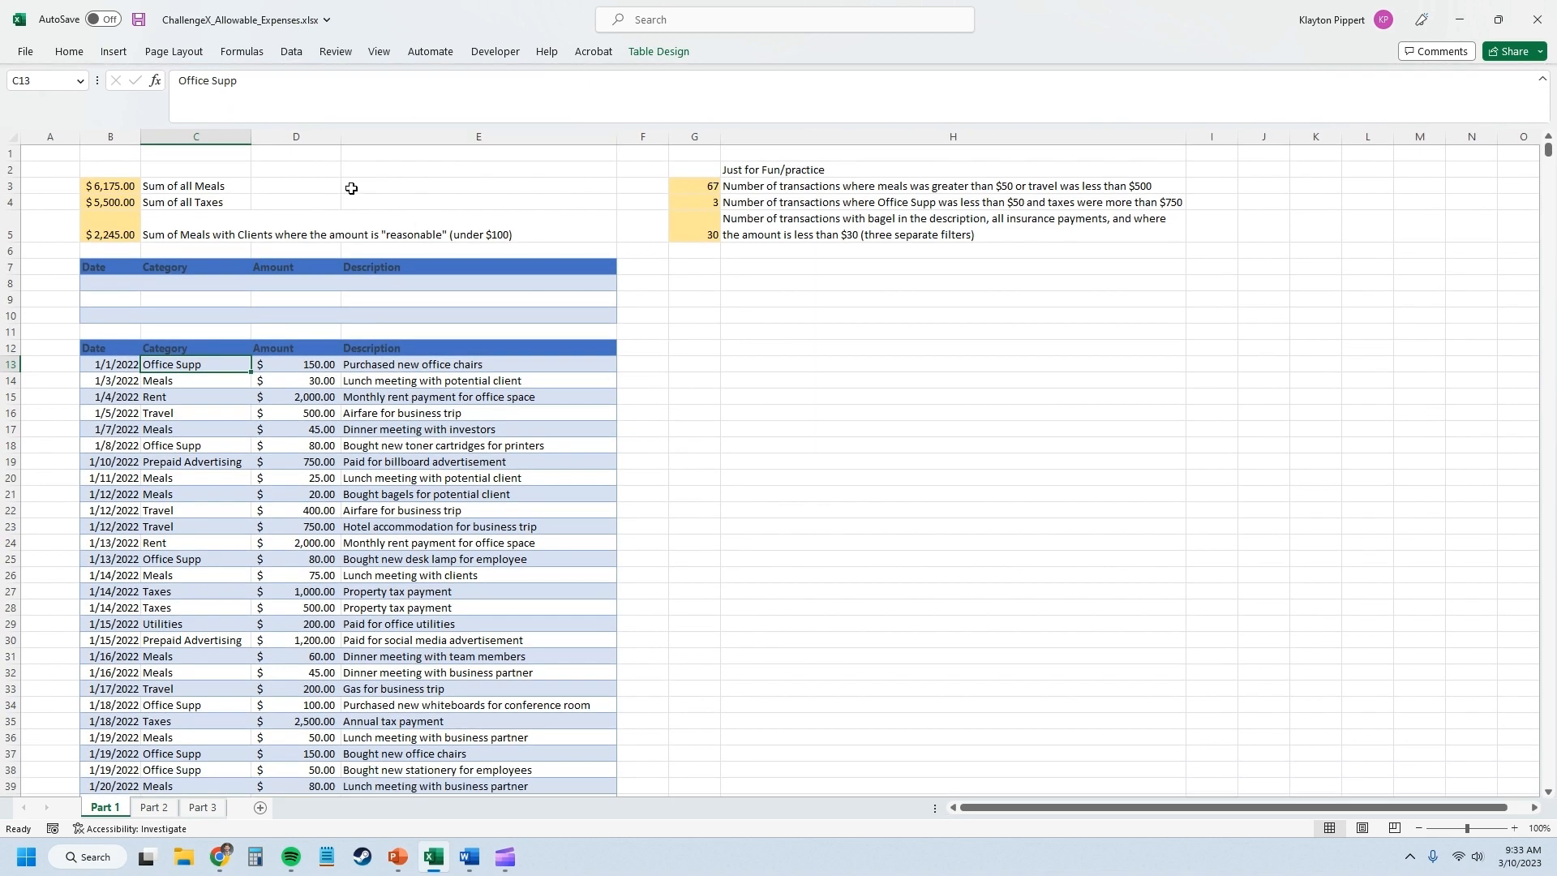
double_click(291, 53)
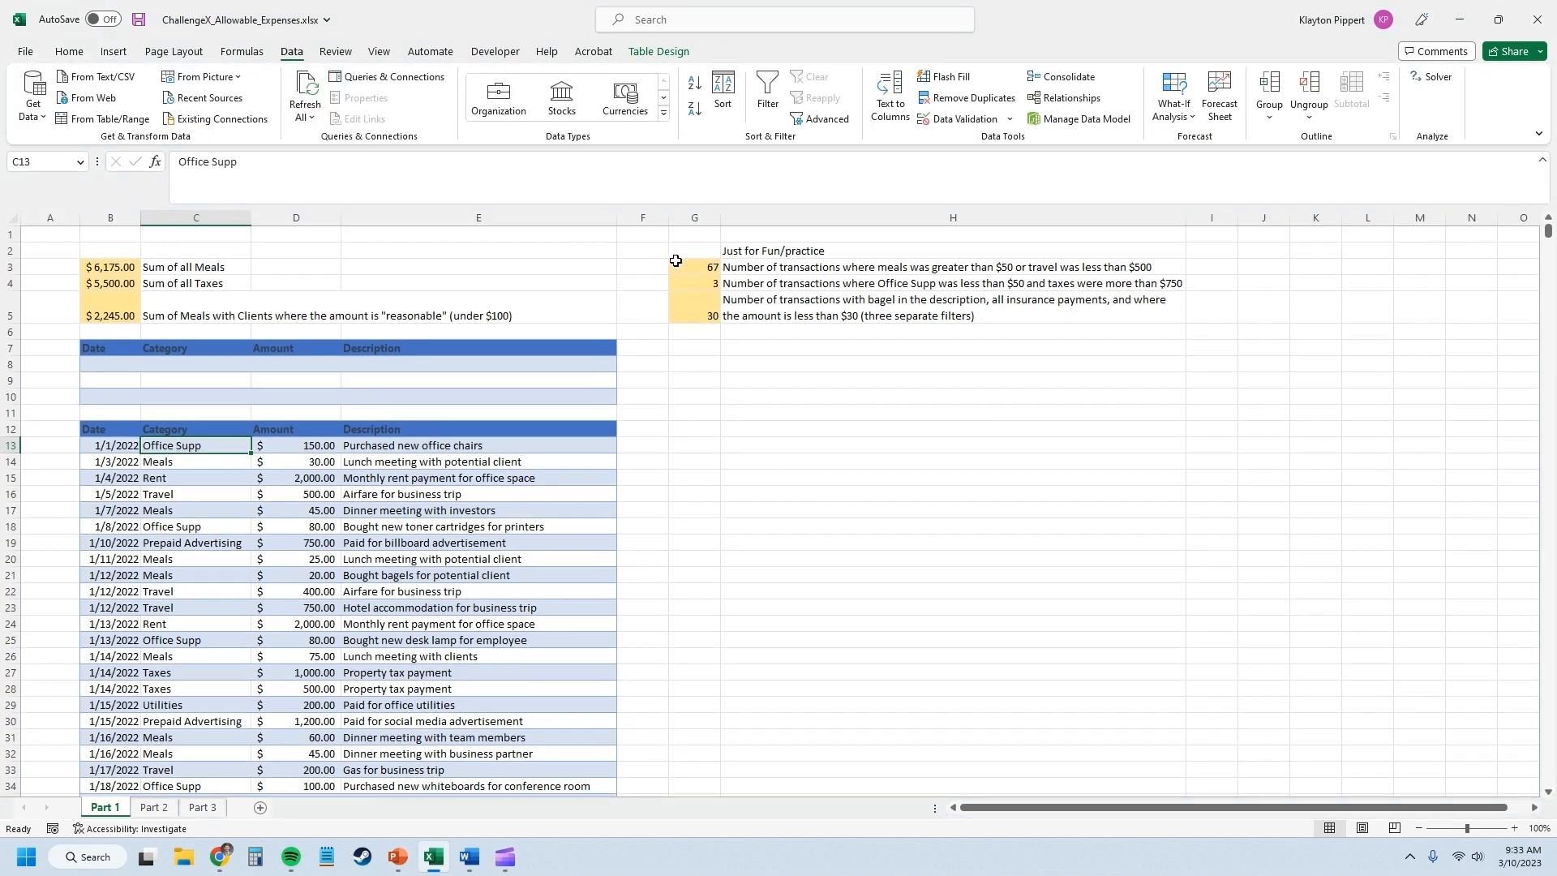
click(826, 120)
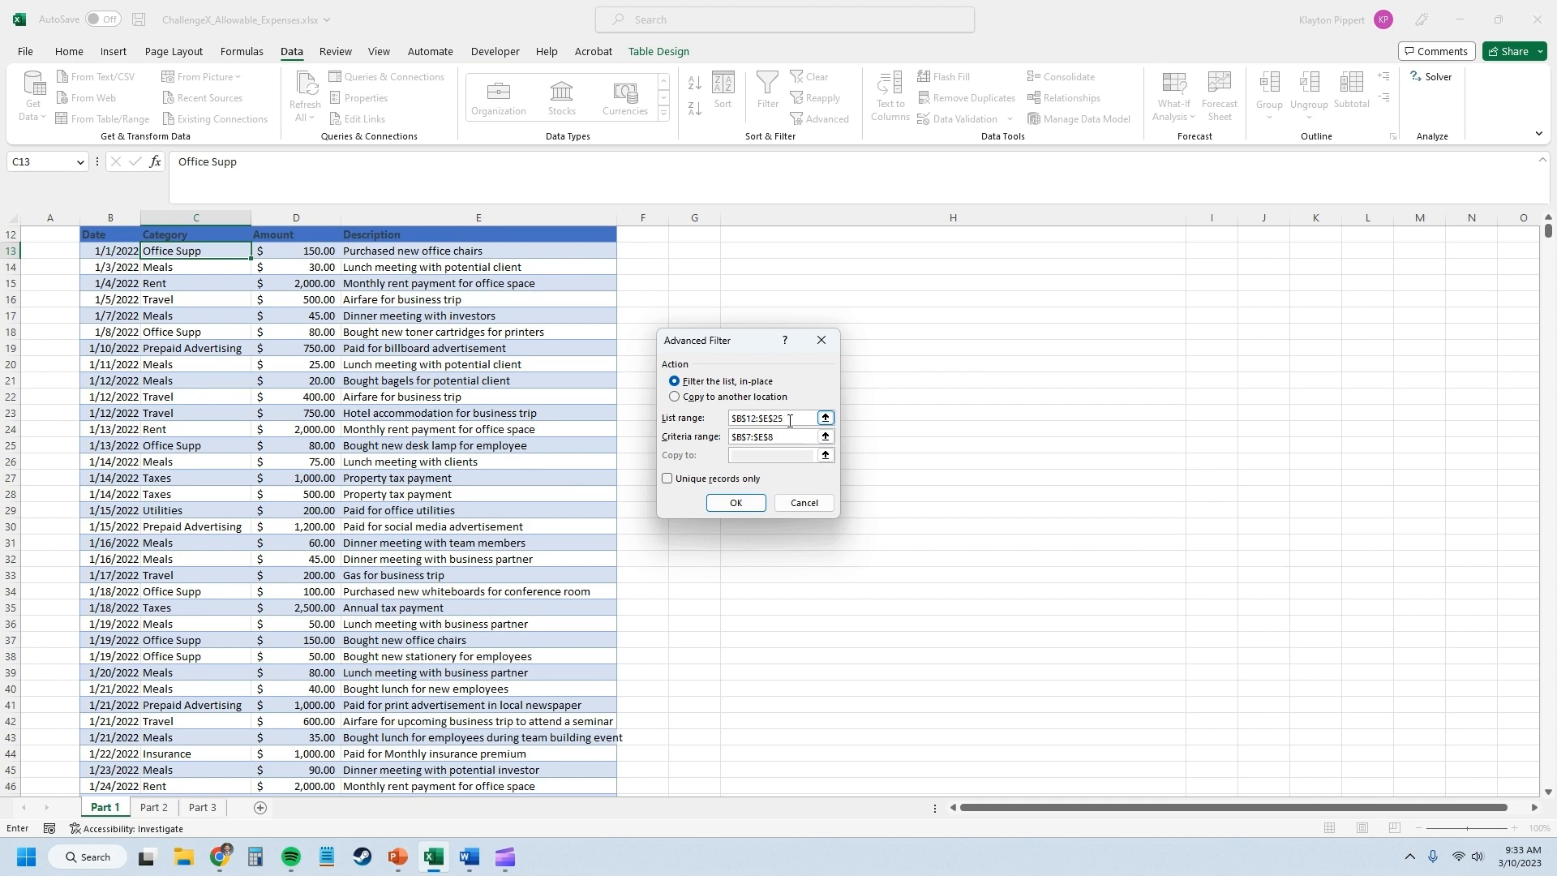
click(825, 436)
drag(104, 340, 567, 363)
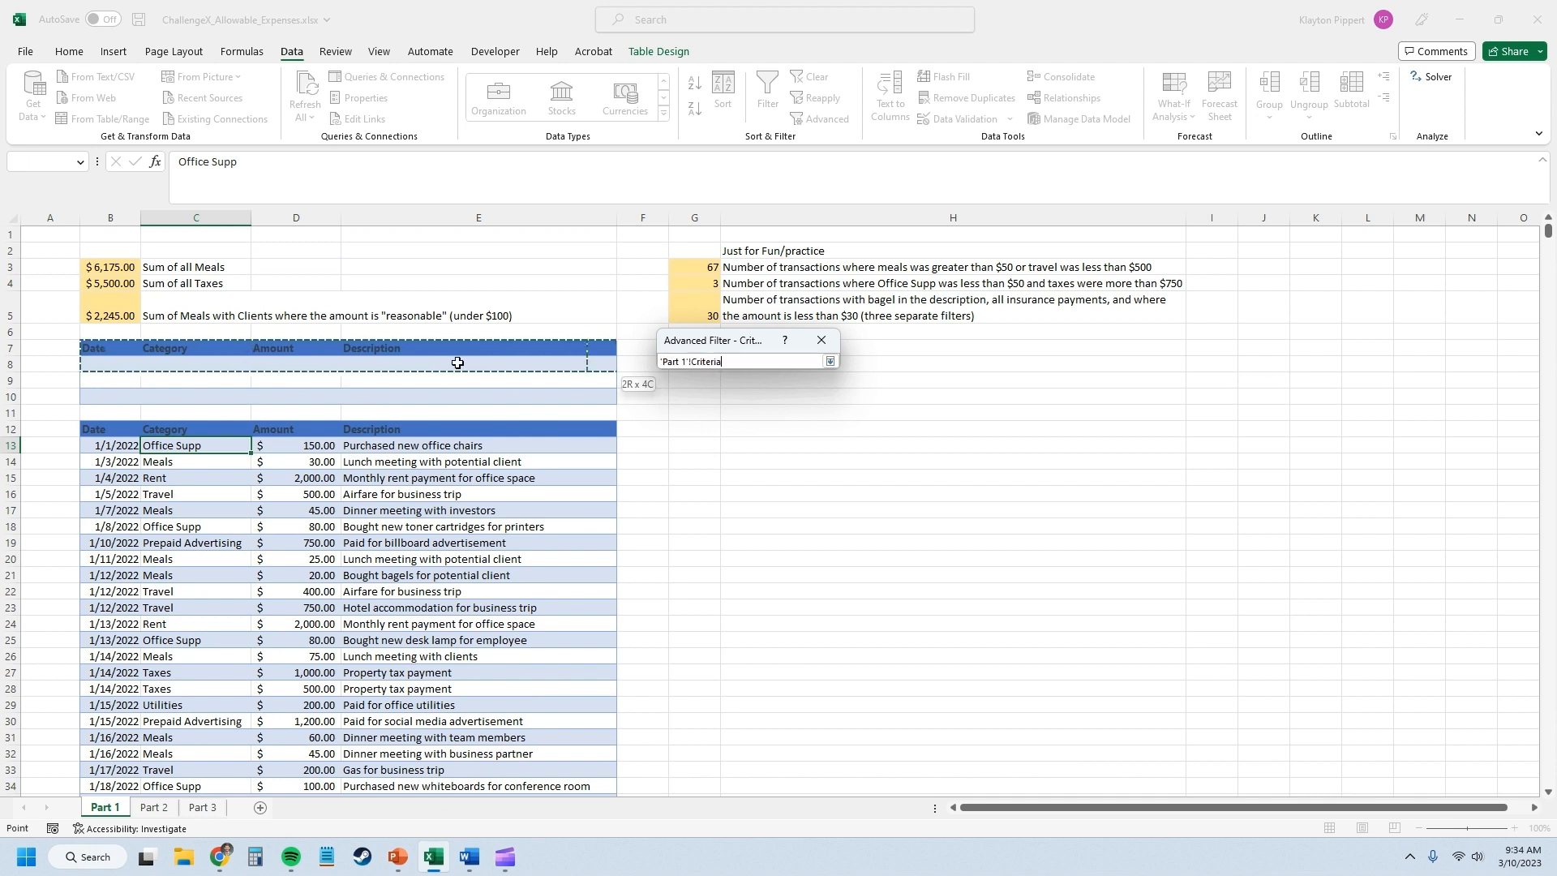
click(829, 361)
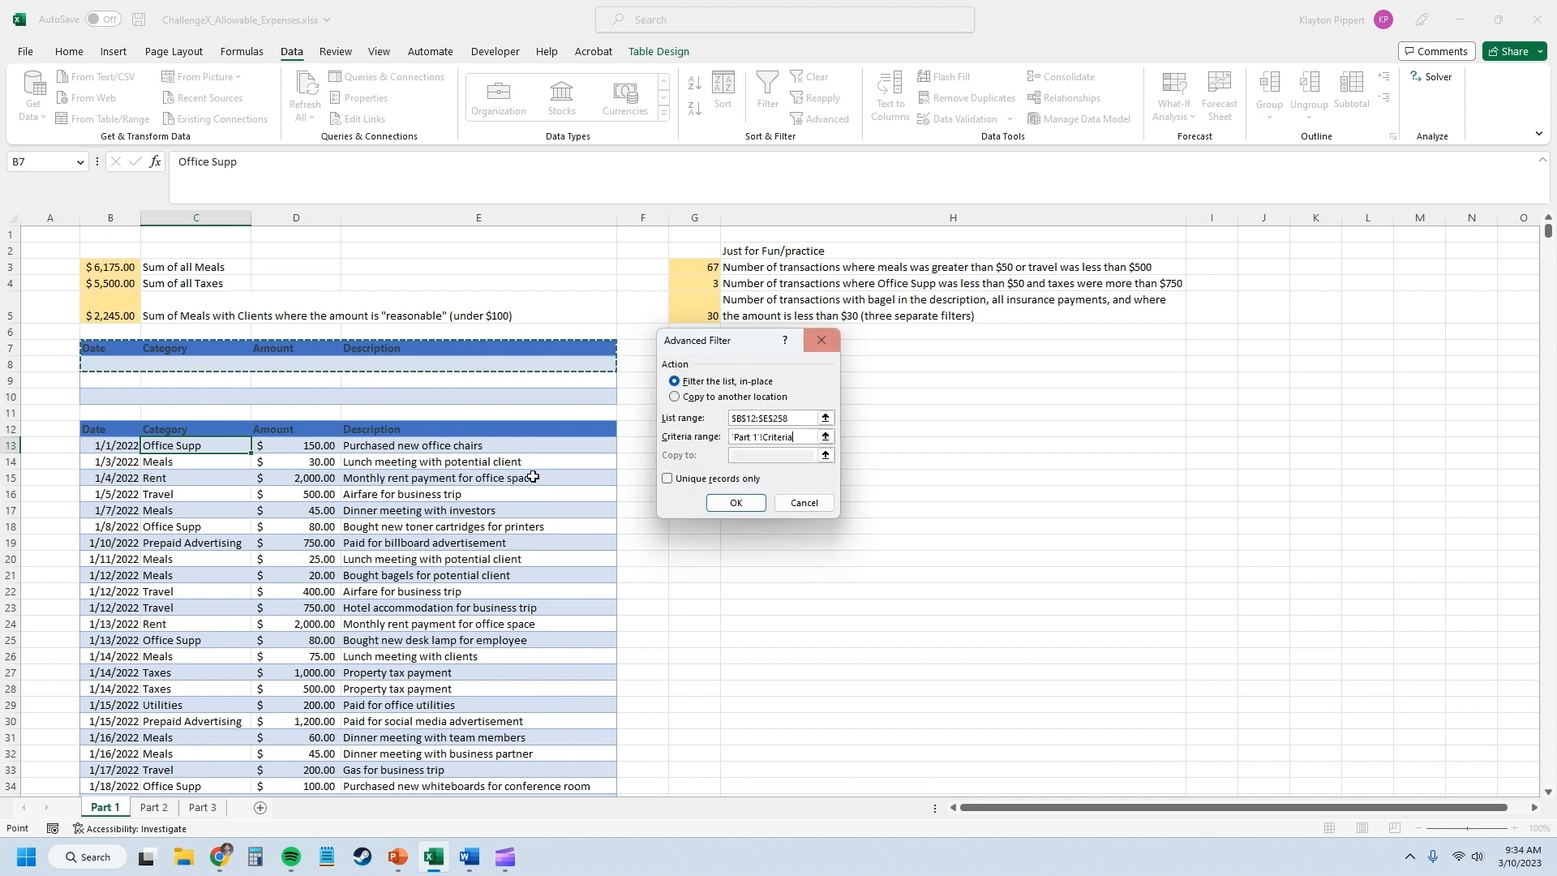
click(791, 514)
Enter Meals as the Category criterion in cell C8 of the criteria table.
click(210, 381)
click(199, 364)
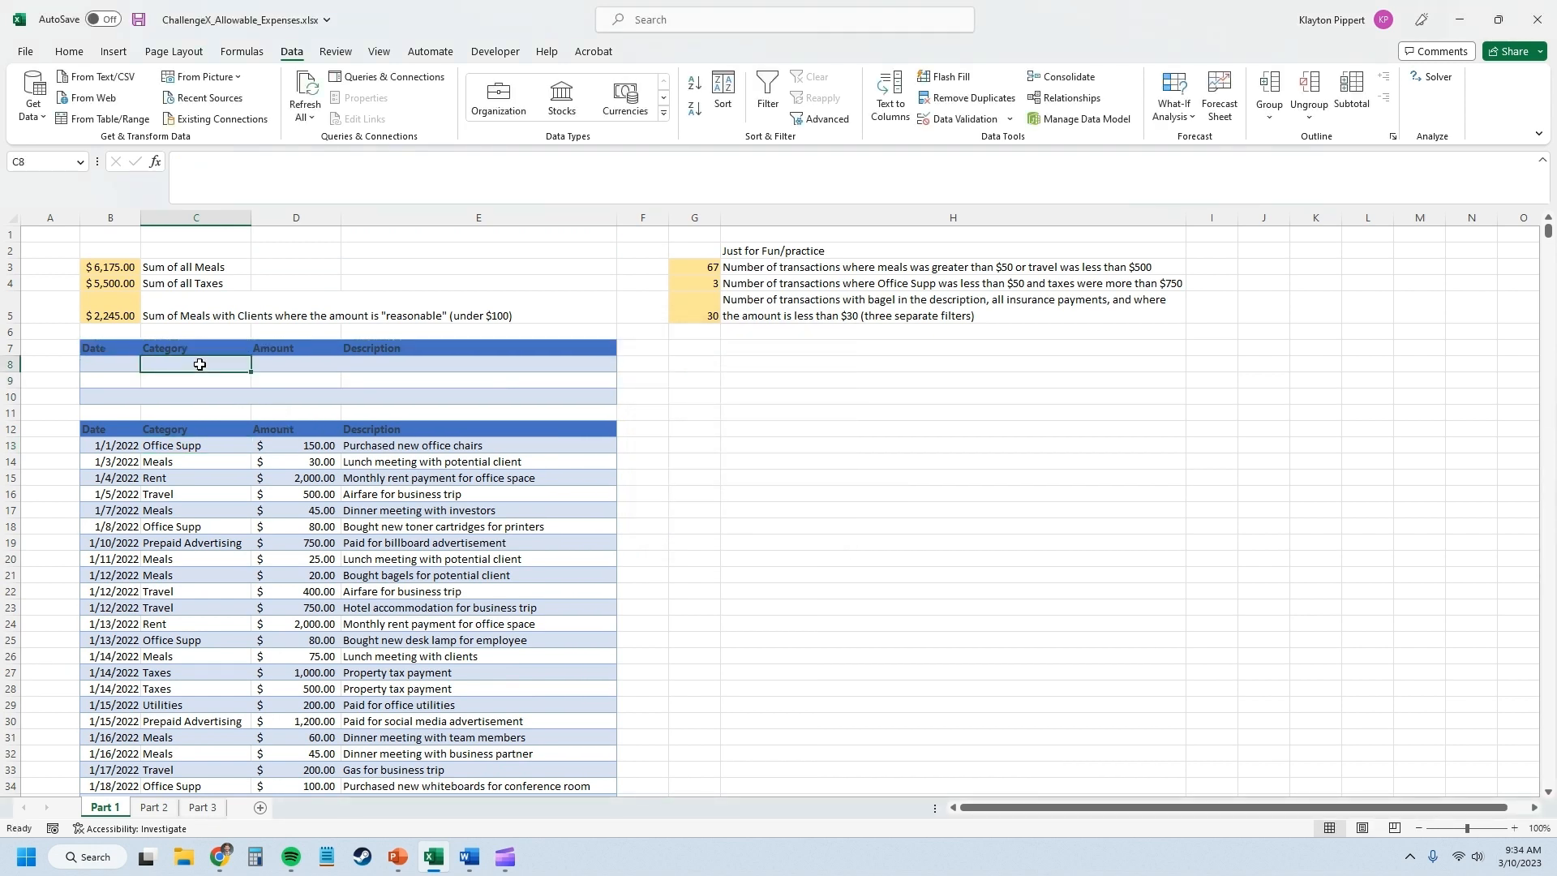
text(Meals)
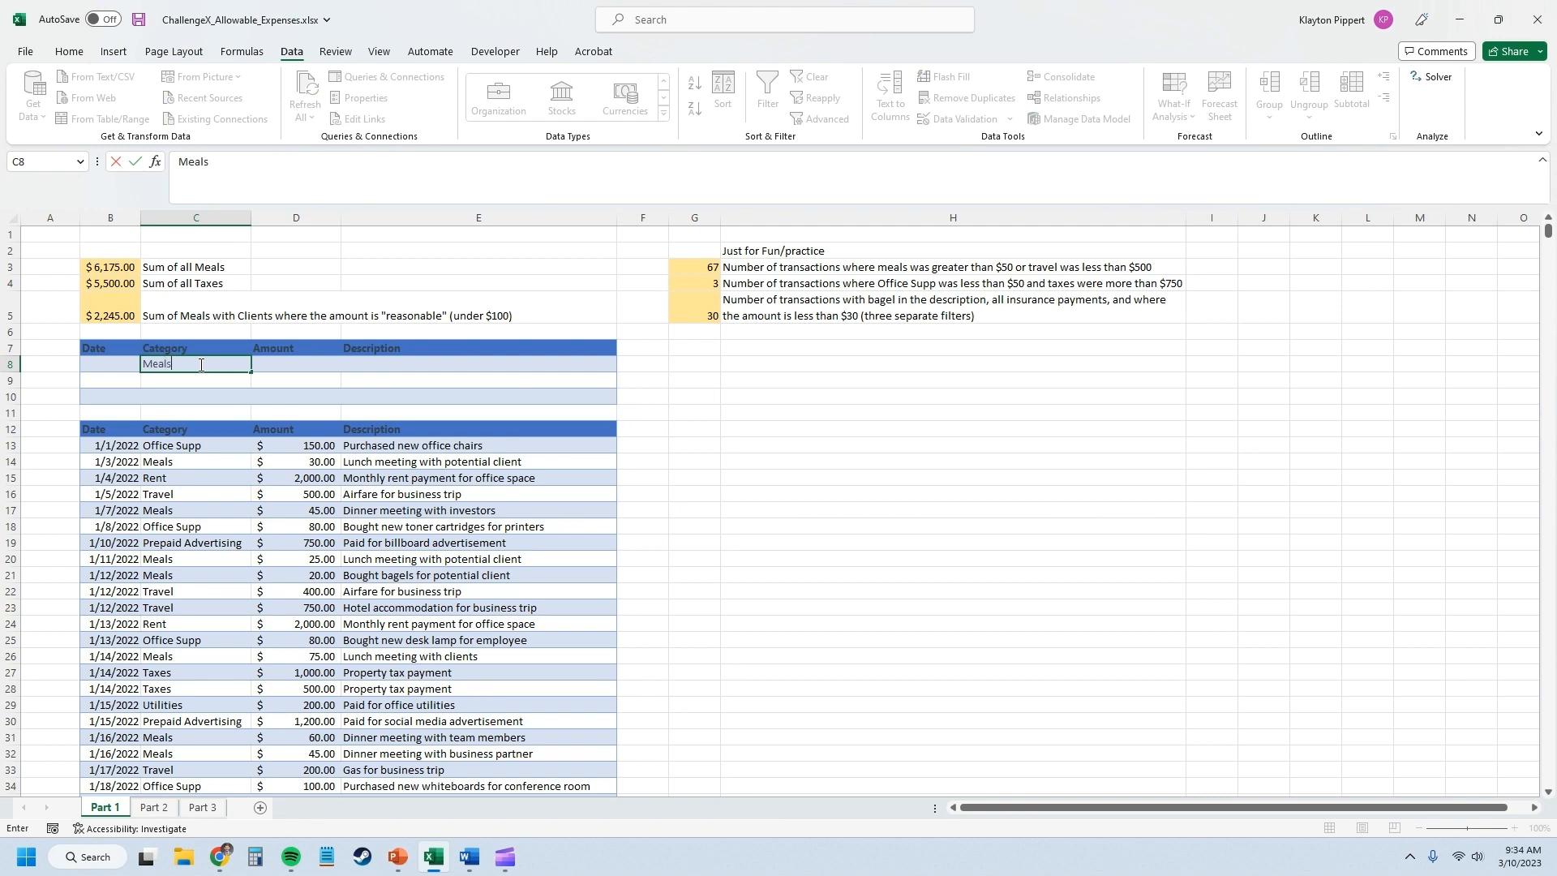
Apply an Advanced Filter in place to the expense list, using list range $B$12:$E$258 and criteria range $B$7:$E$8, and review the filtered rows.
click(495, 526)
click(821, 118)
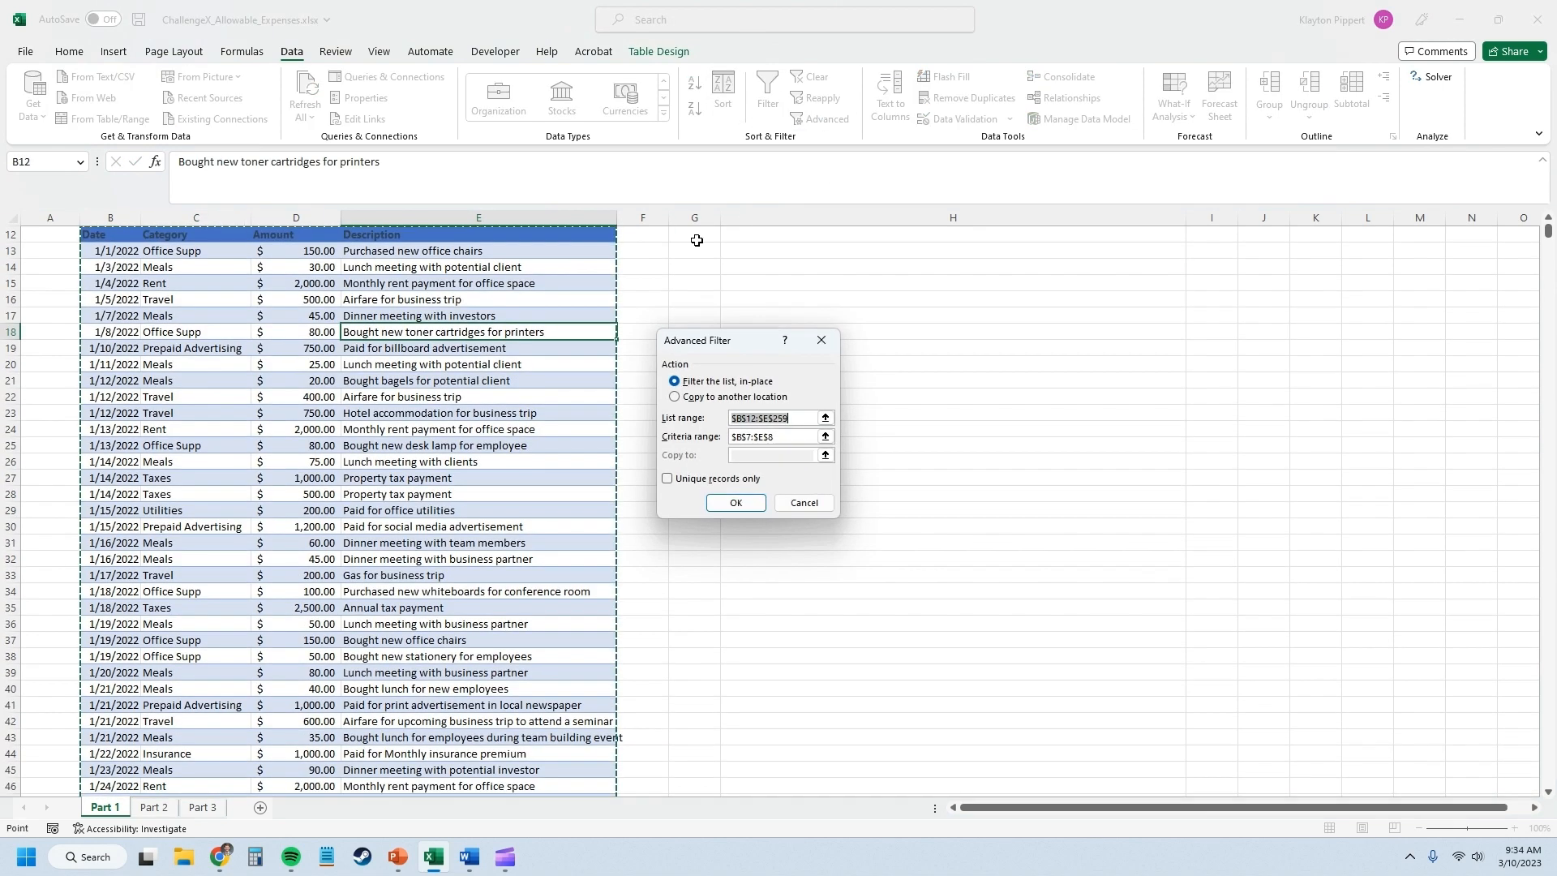
click(800, 415)
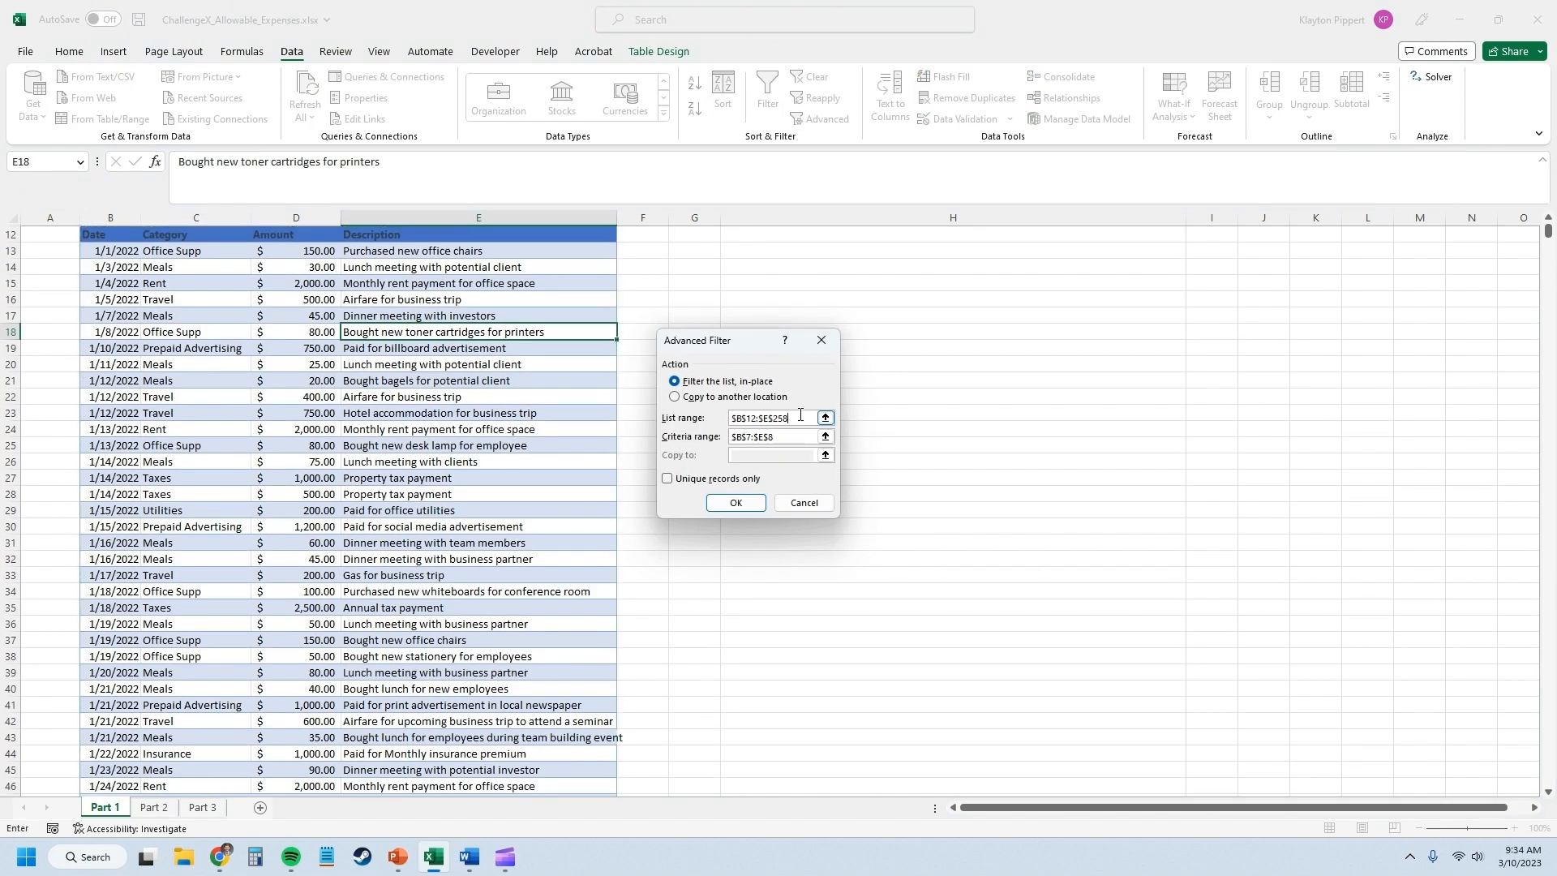
click(735, 503)
scroll(671, 497, up, 4)
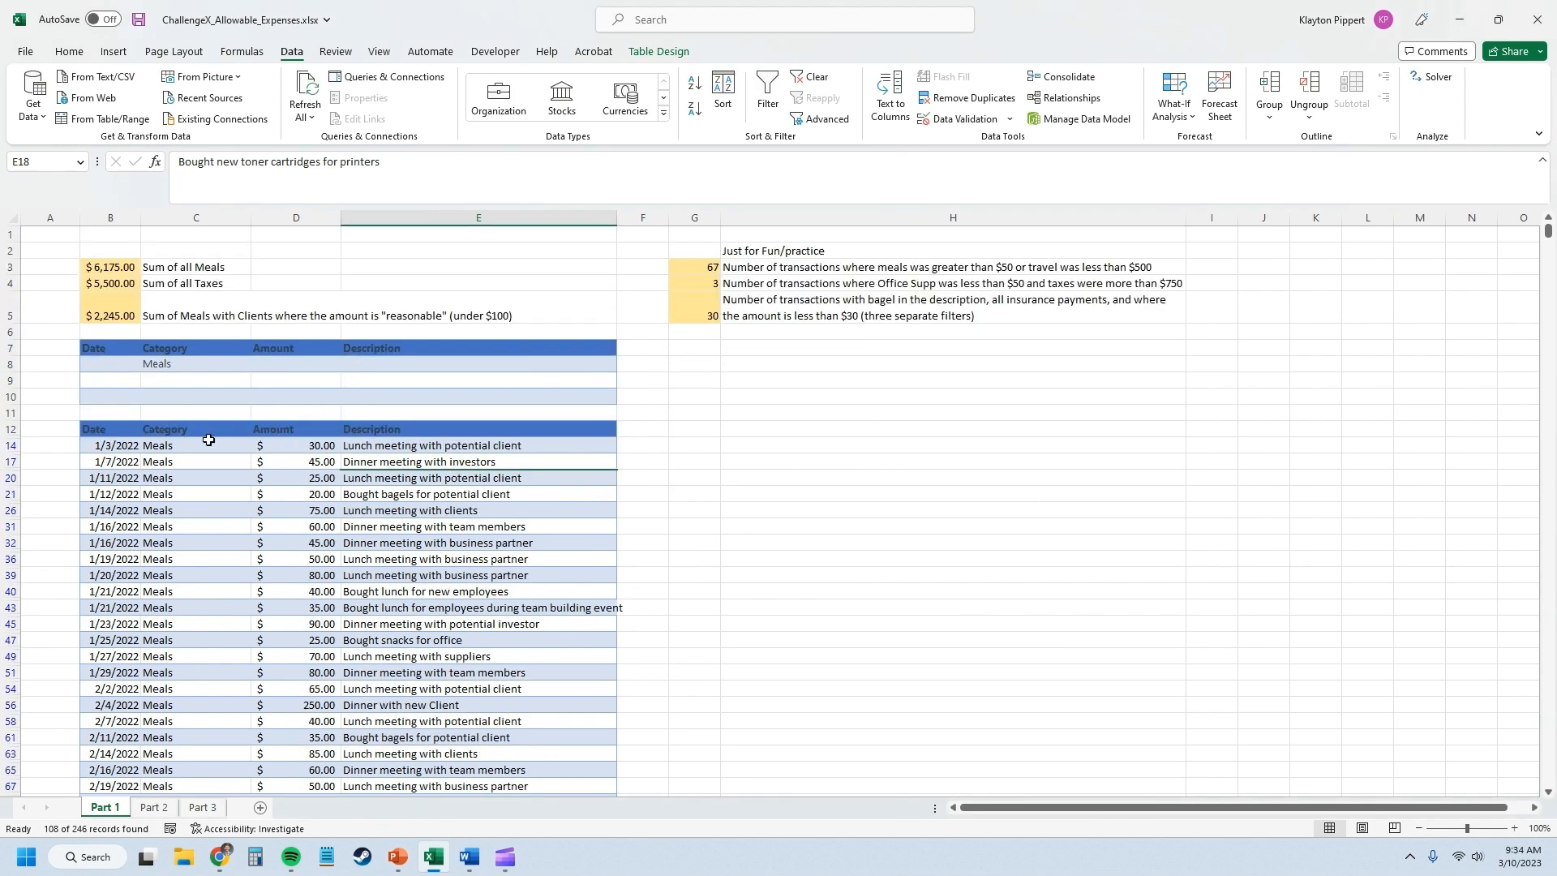
scroll(219, 450, down, 20)
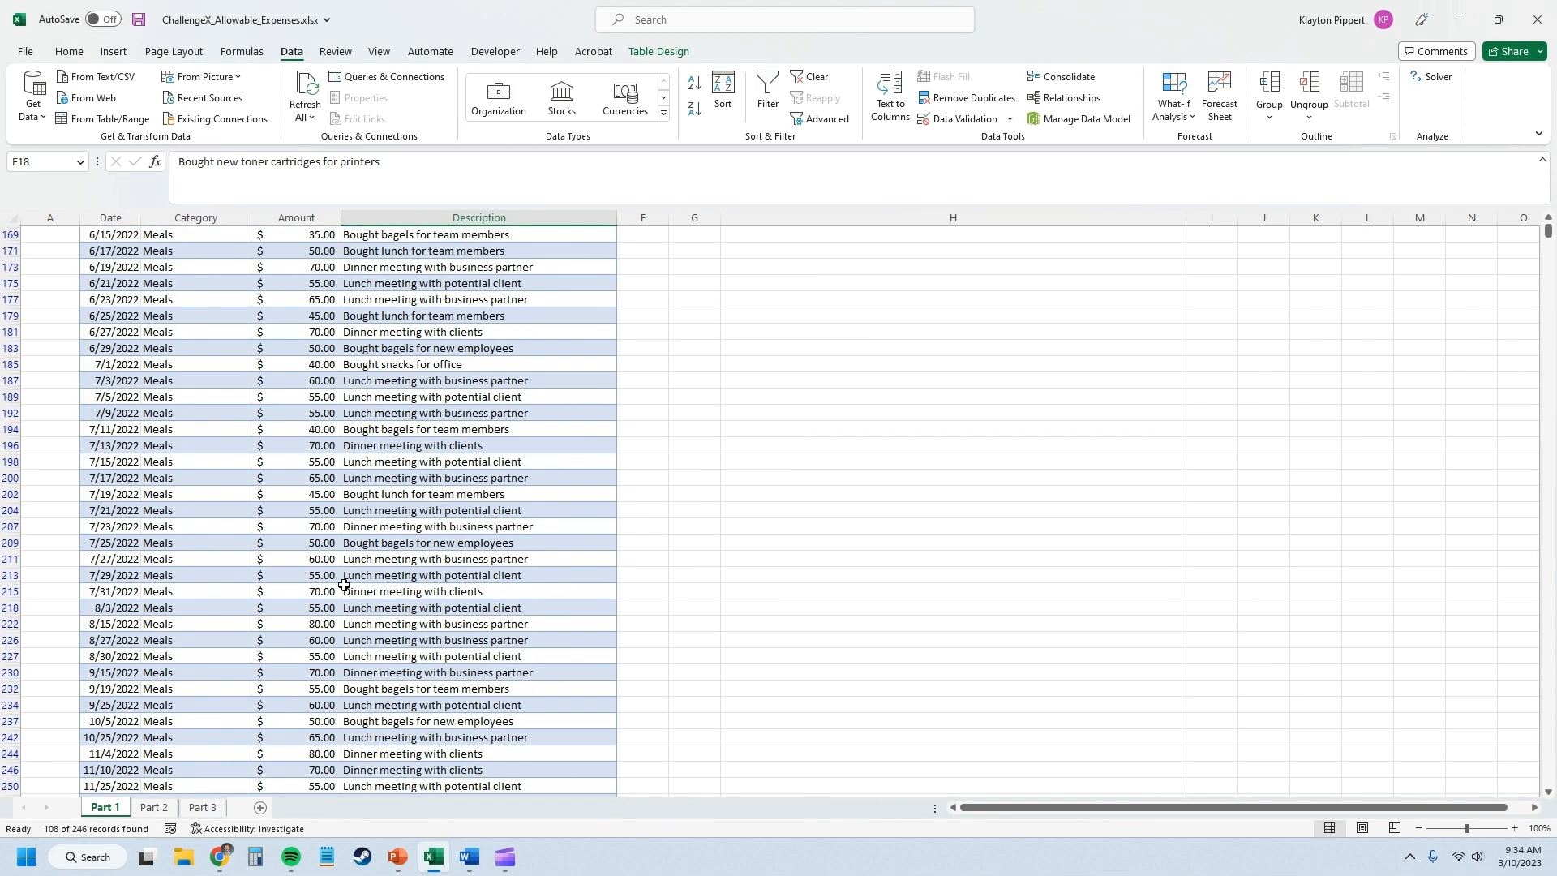
scroll(325, 552, up, 20)
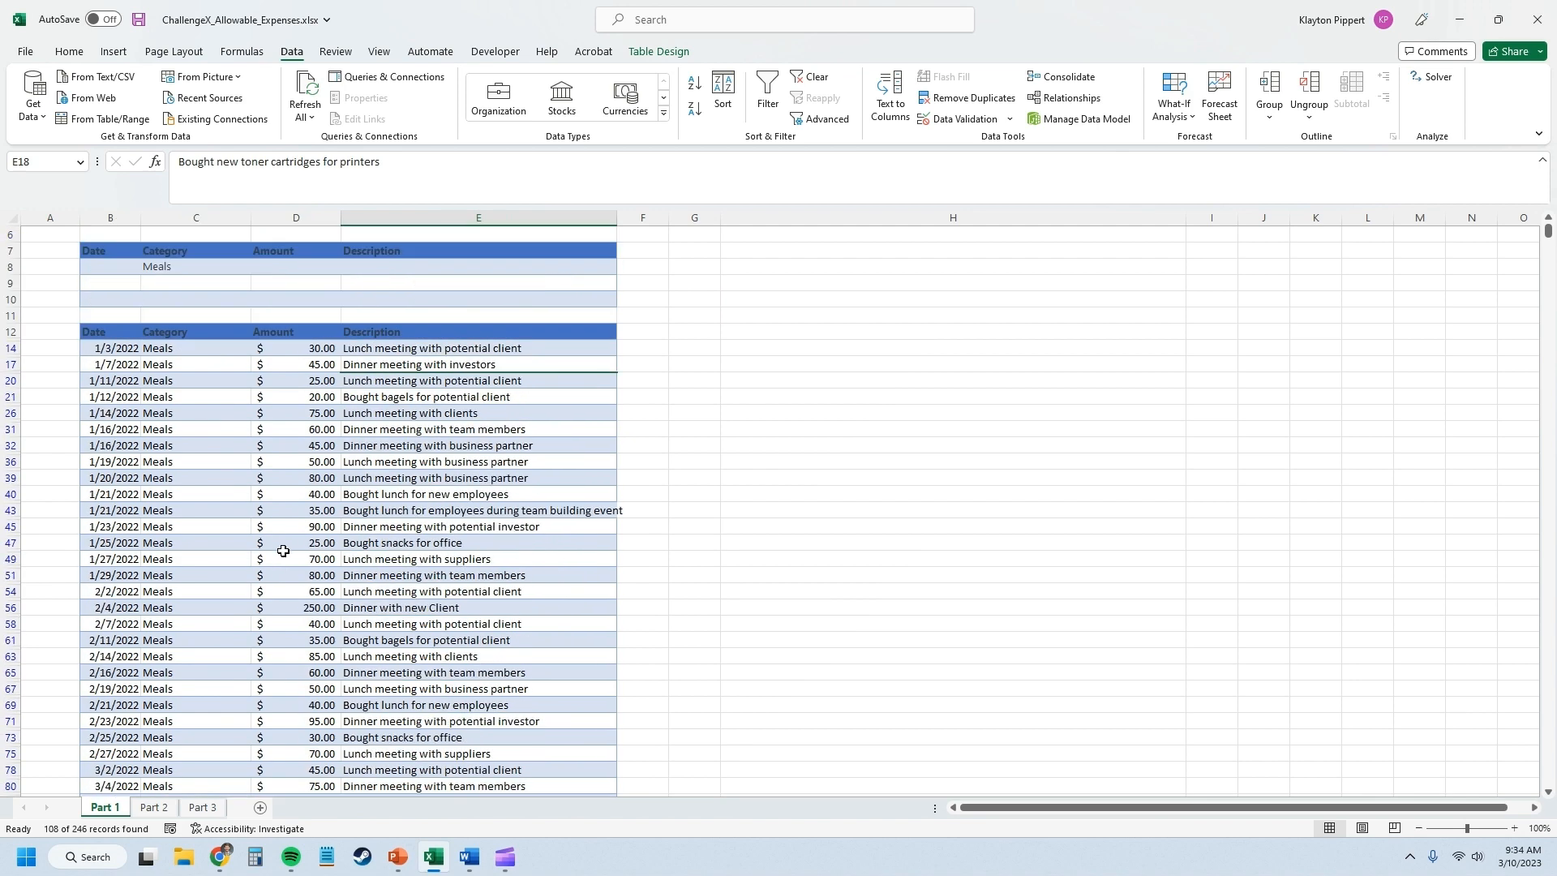
Change the Category criterion in cell C8 to Taxes.
click(181, 361)
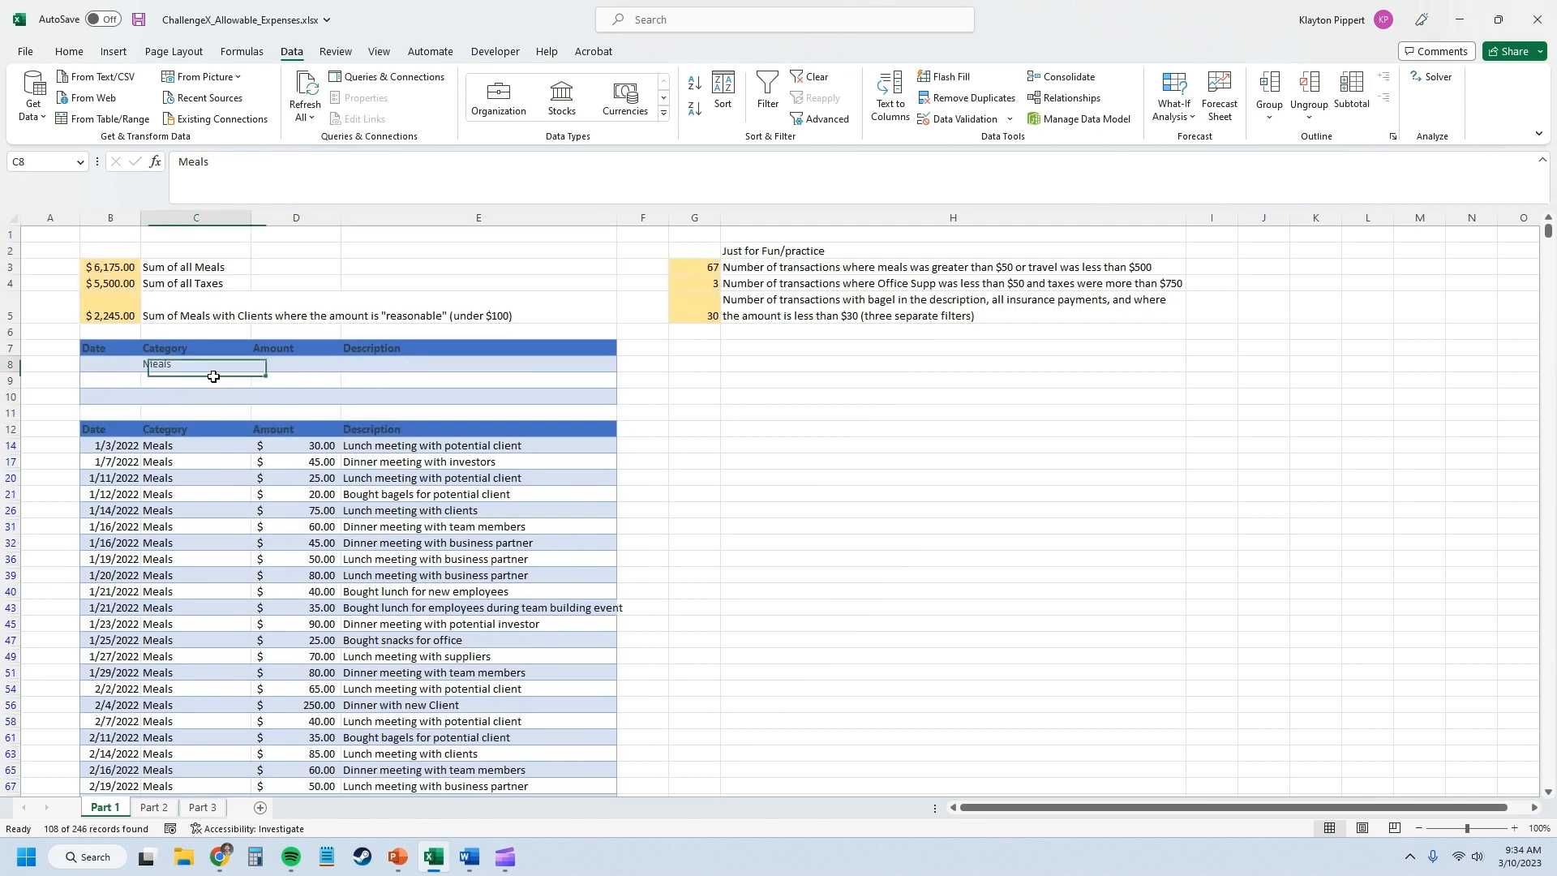
text(Taxes)
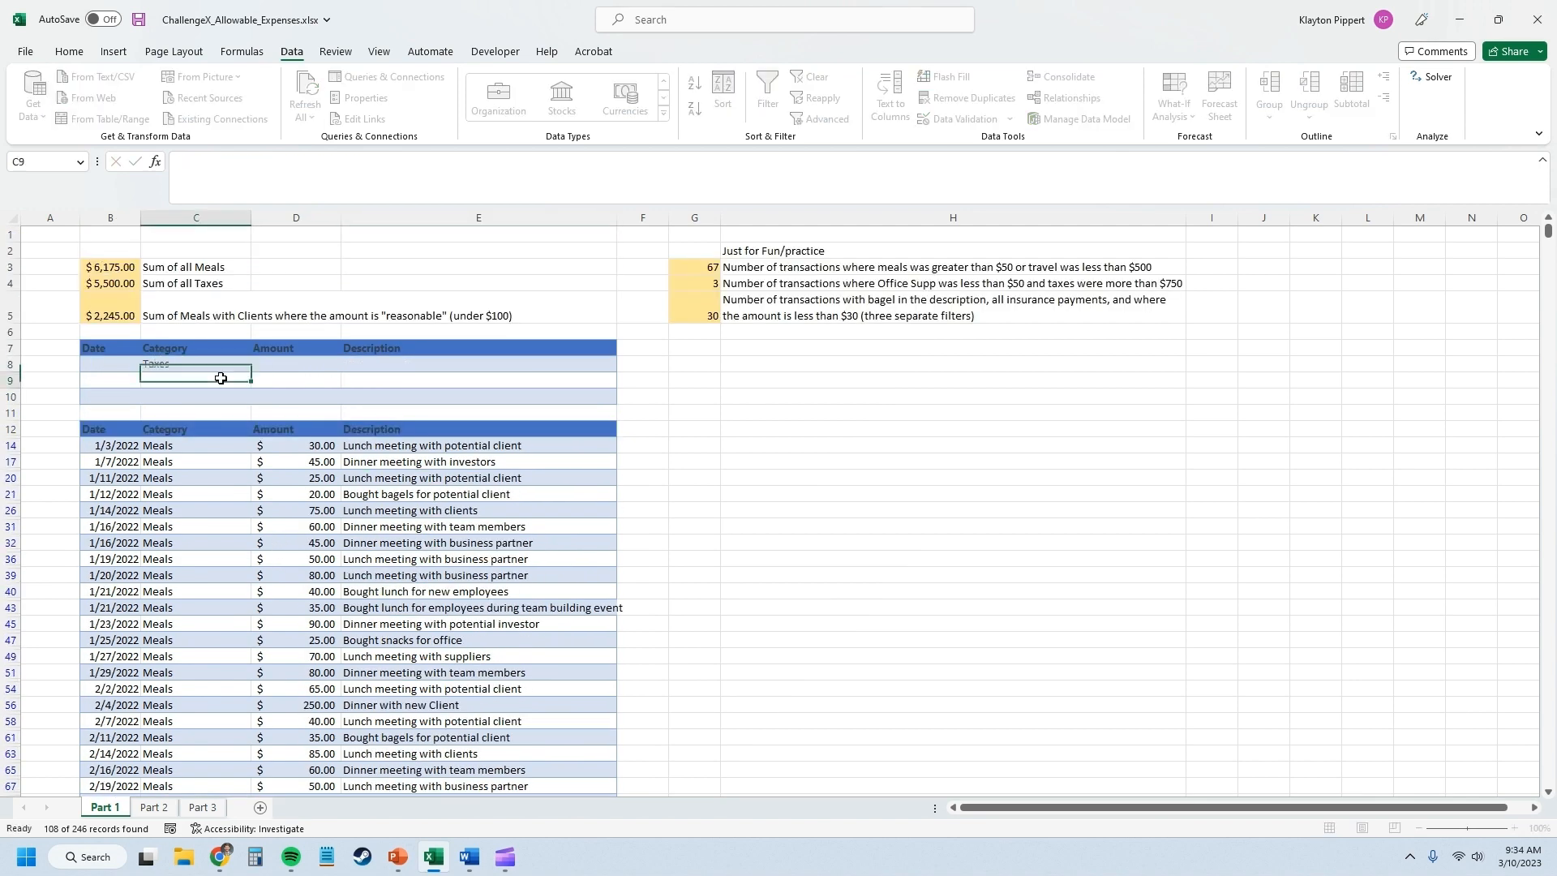
key(Return)
Clear the current filter and run the Advanced Filter in place for Taxes on $B$12:$E$258 with criteria $B$7:$E$8.
click(316, 445)
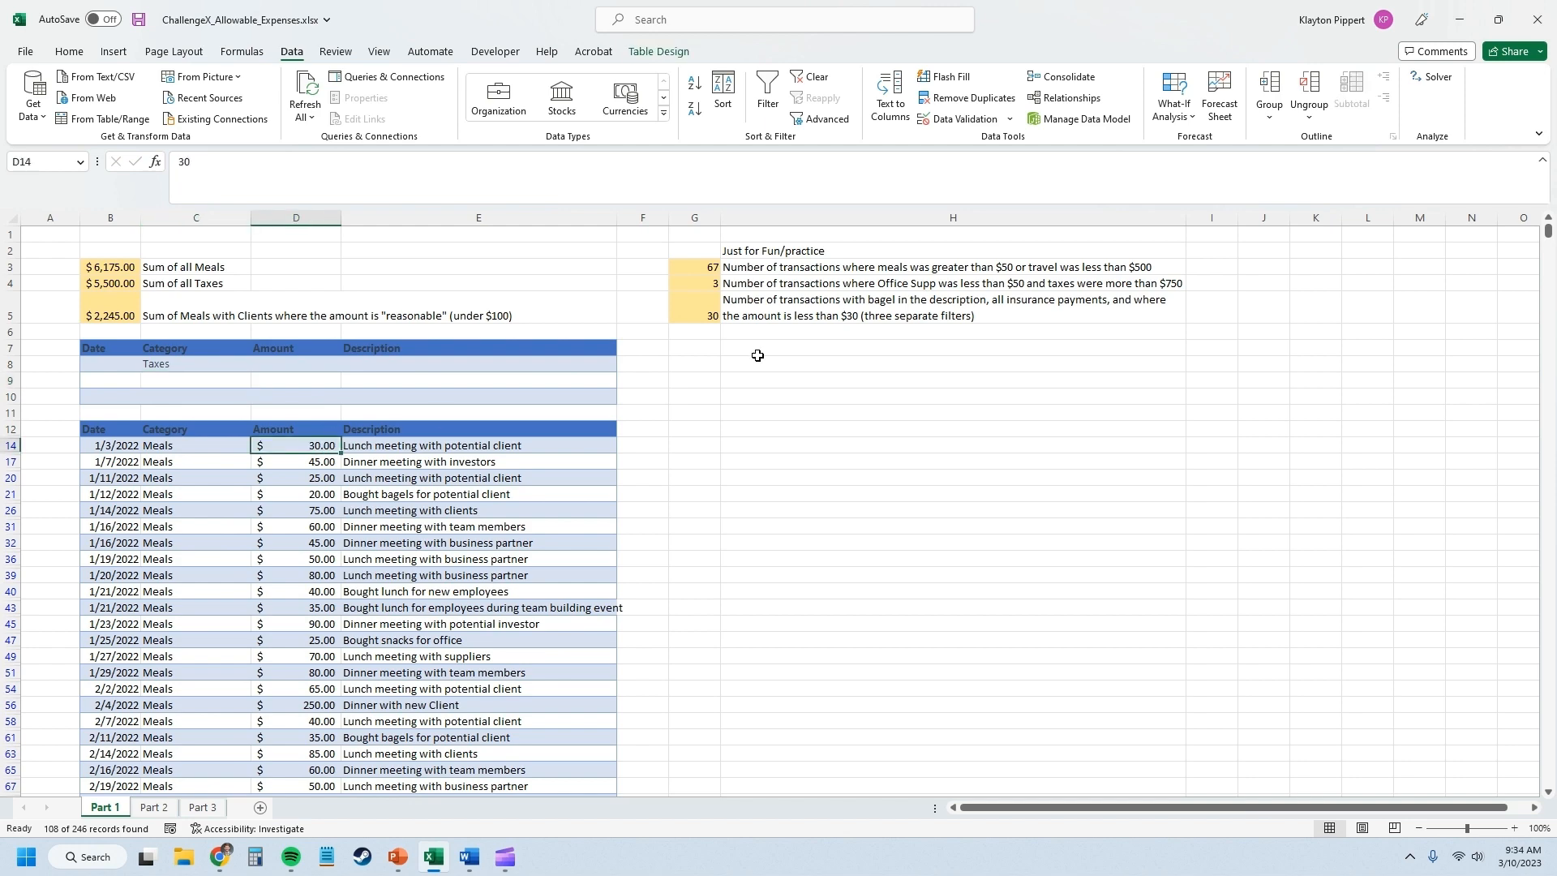
click(805, 82)
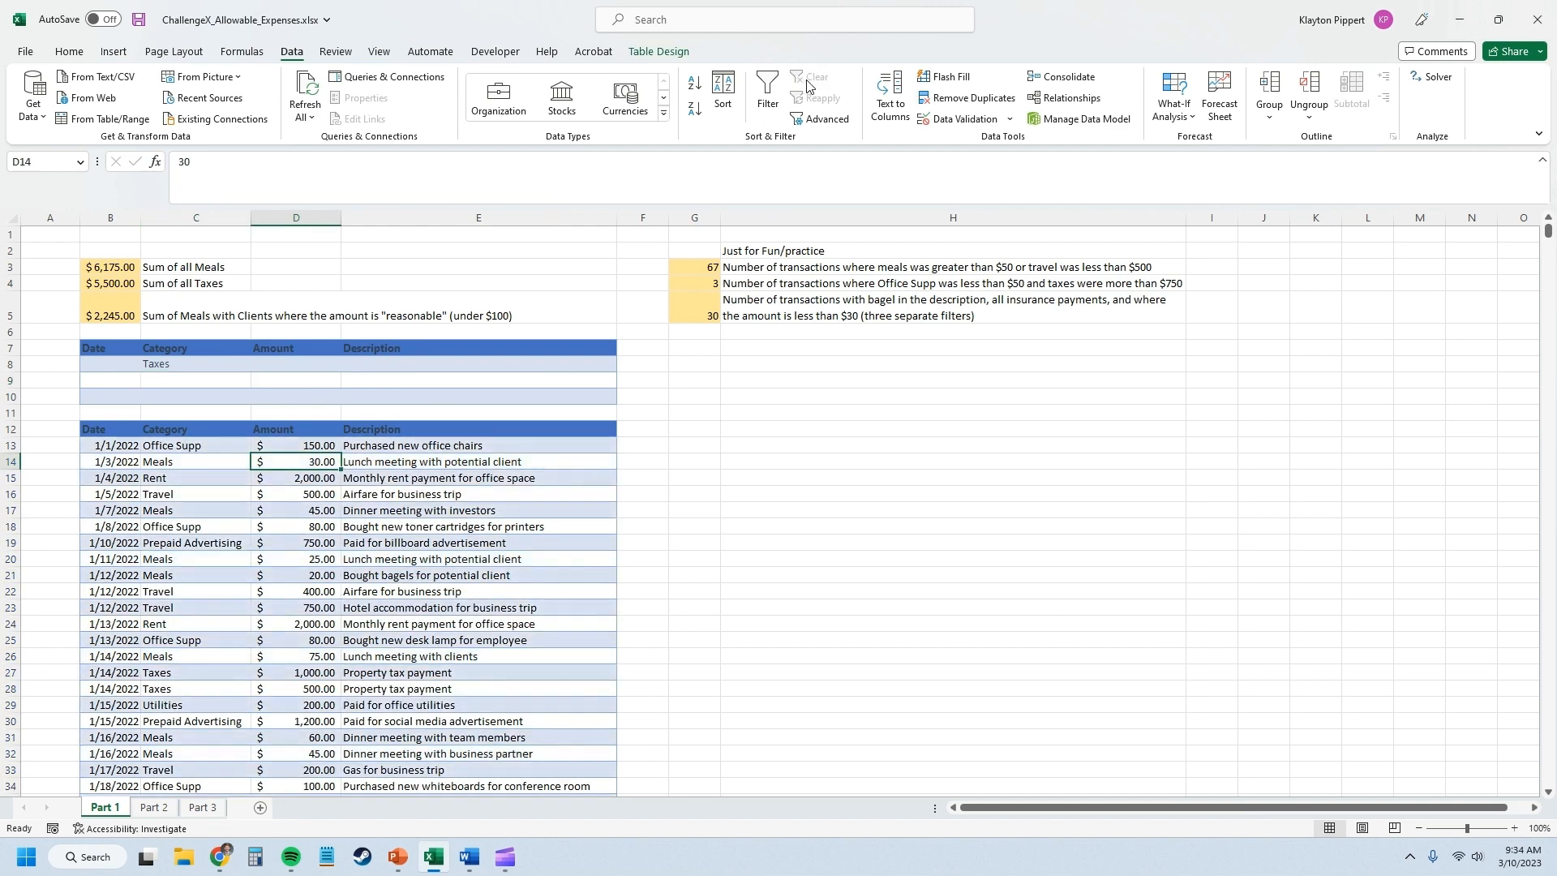
click(822, 118)
click(798, 418)
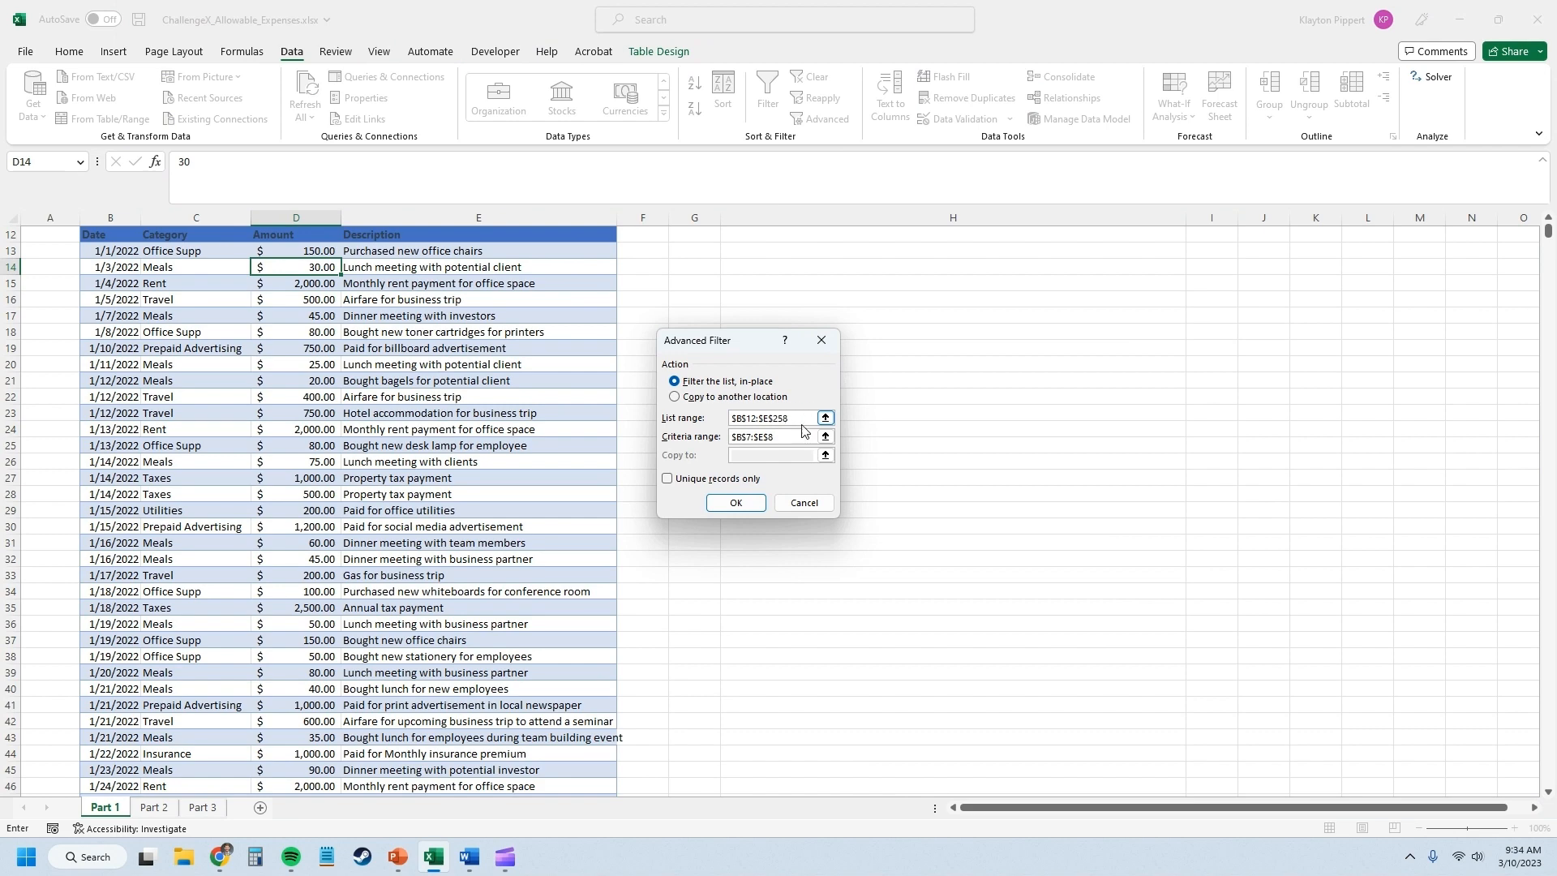
click(736, 502)
scroll(462, 434, up, 4)
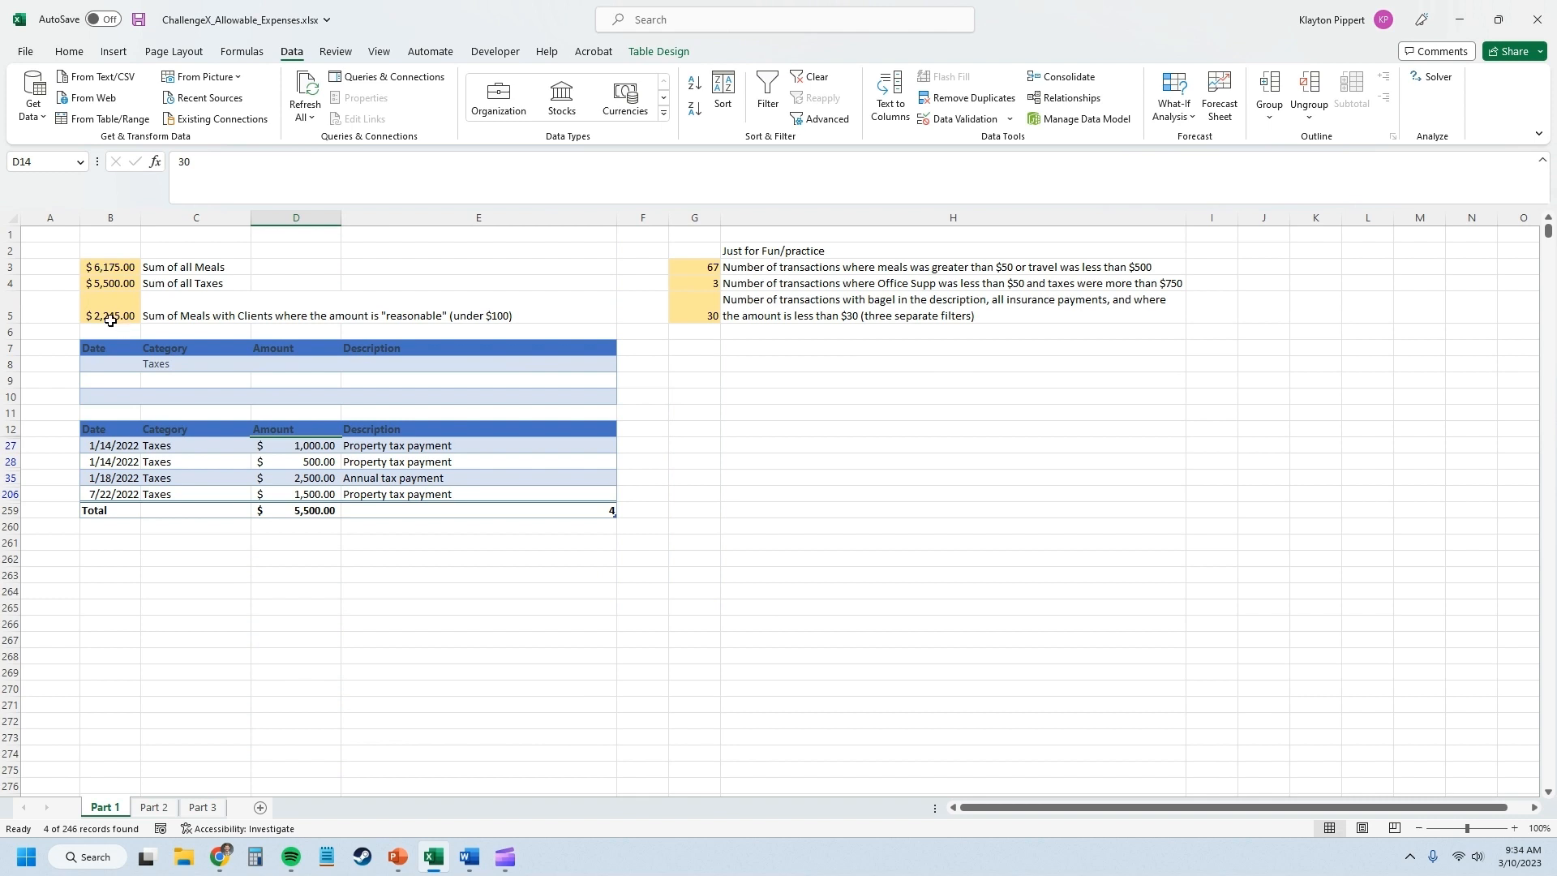
Clear the Taxes filter and replace the Category criterion in cell C8 with Meals.
click(818, 78)
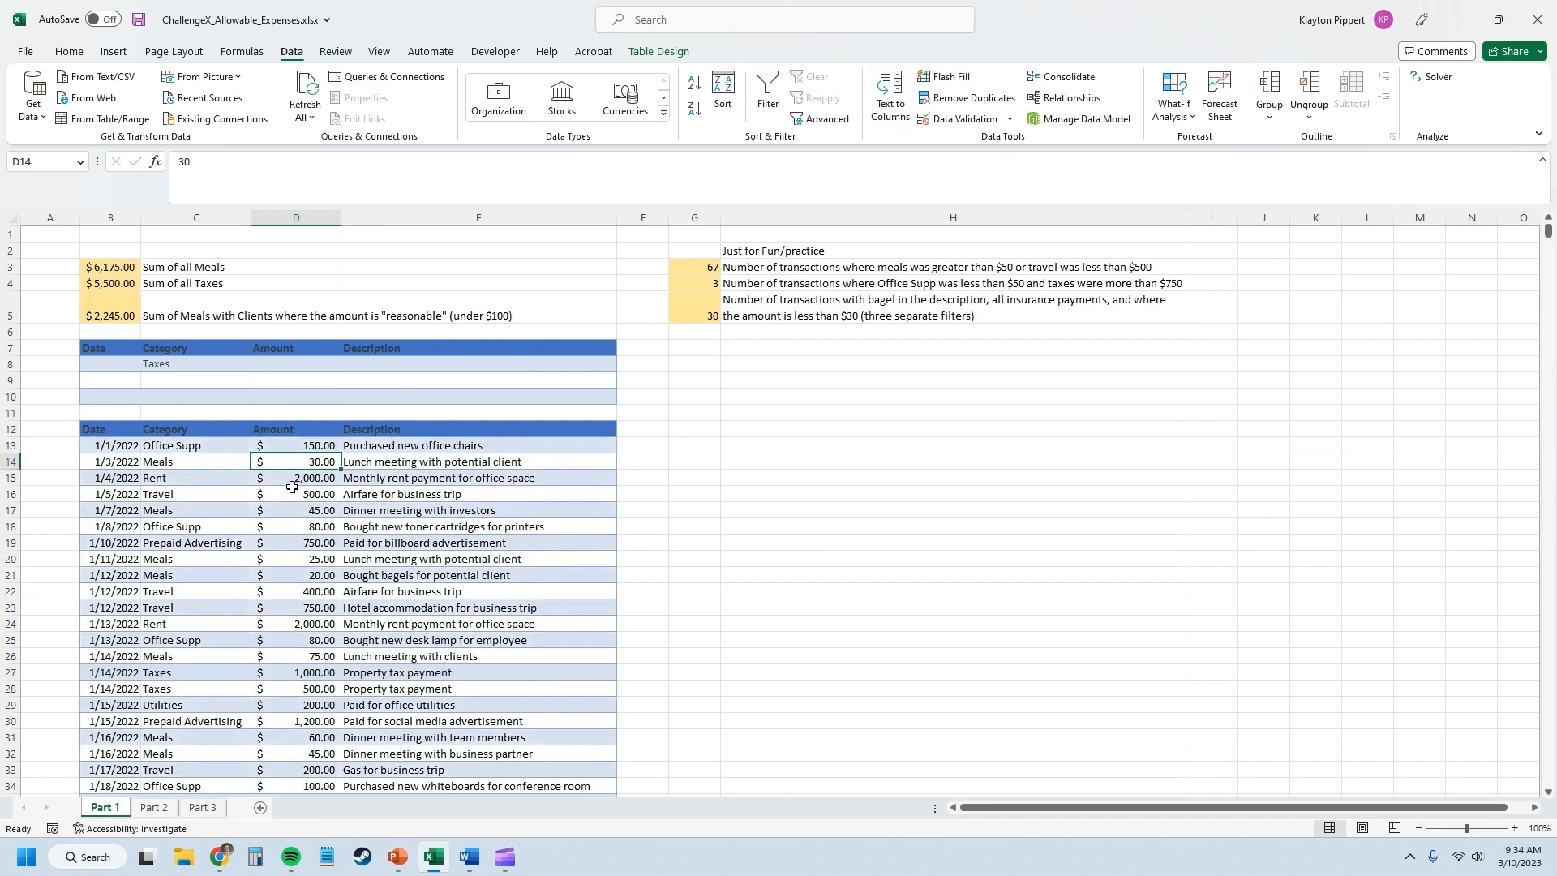
click(195, 364)
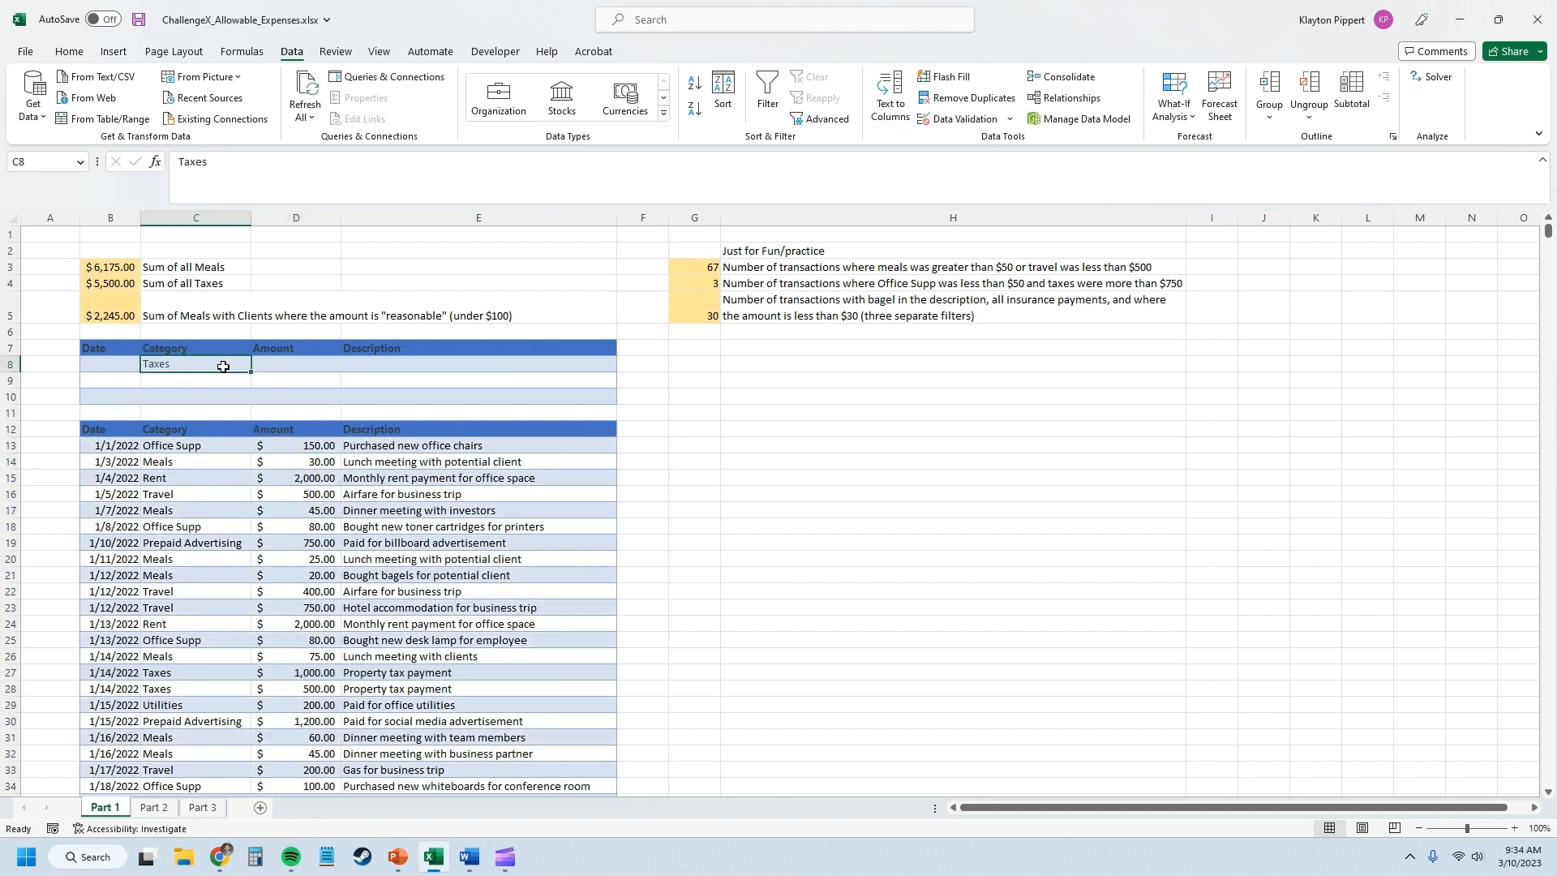
key(Delete)
text(Meals)
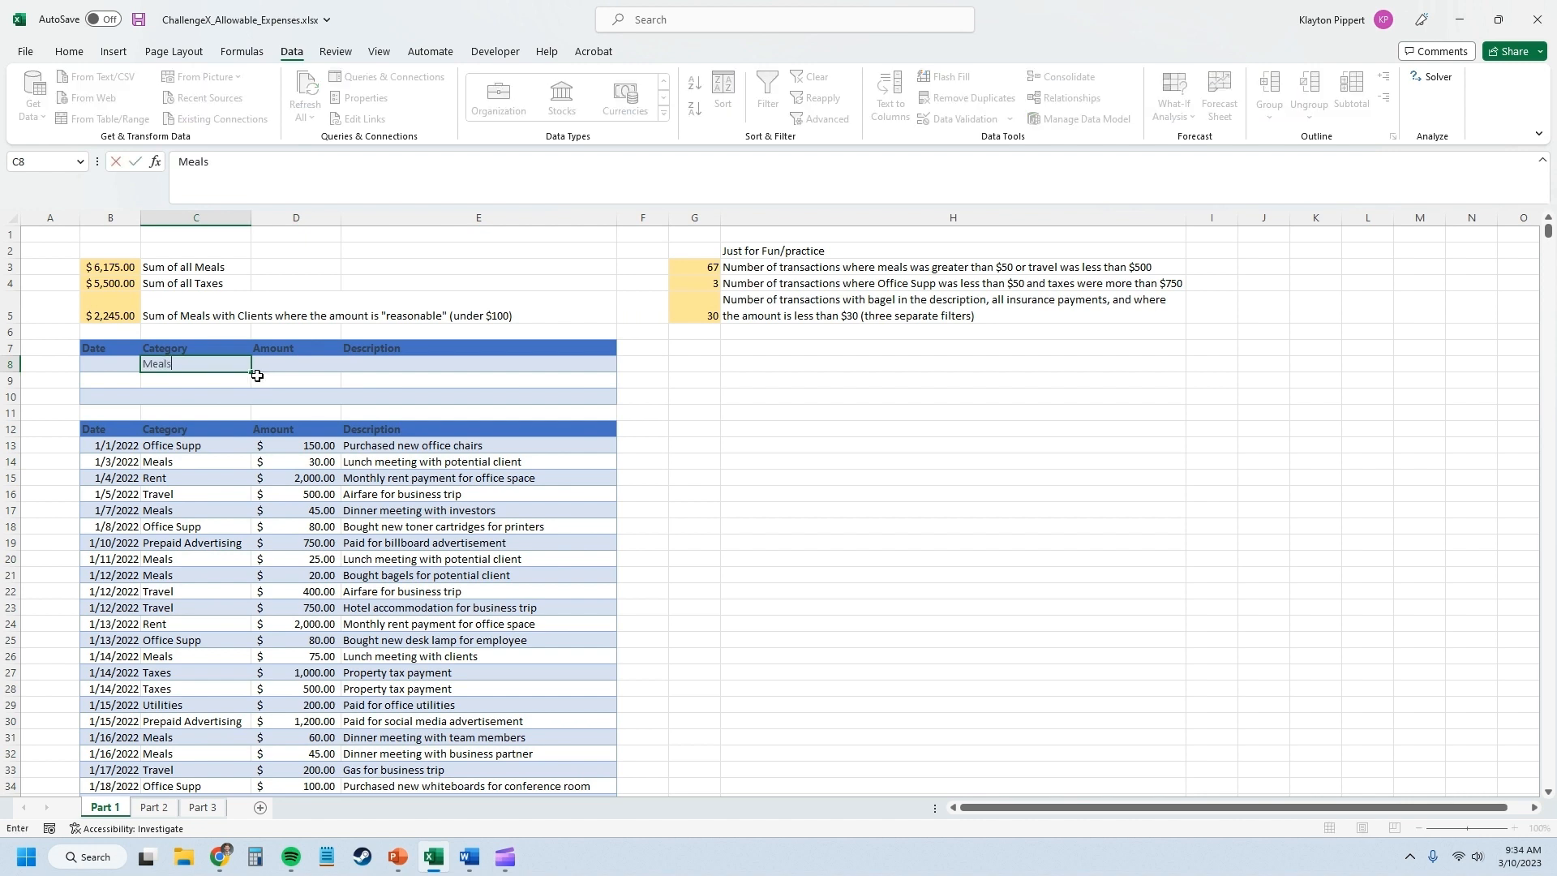
key(Tab)
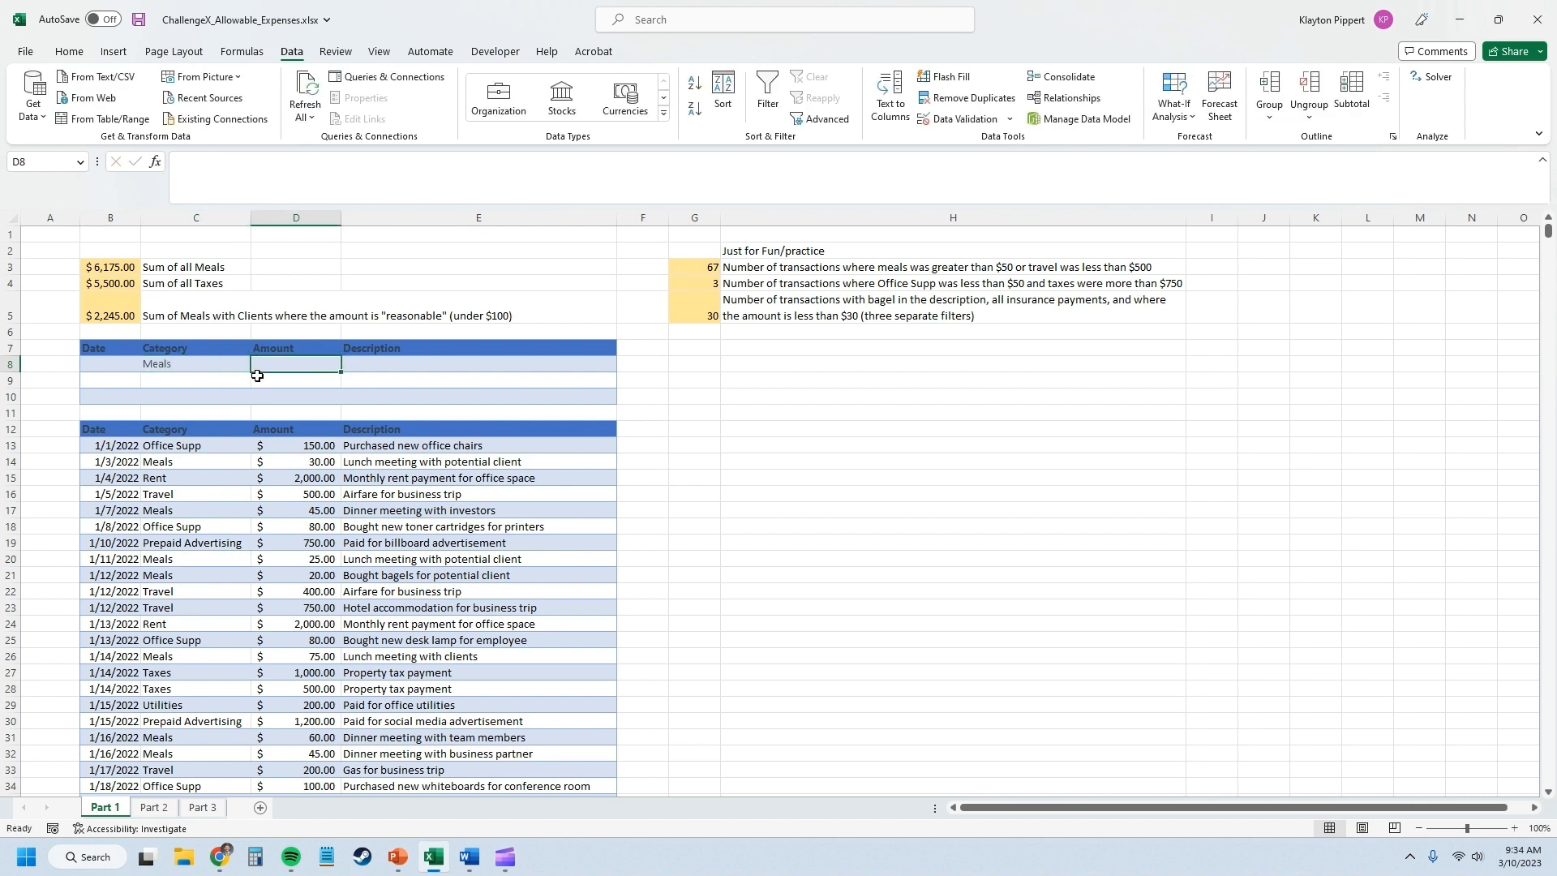
Add the criteria <100 under Amount and *client* under Description in row 8 of the criteria table.
text(<100)
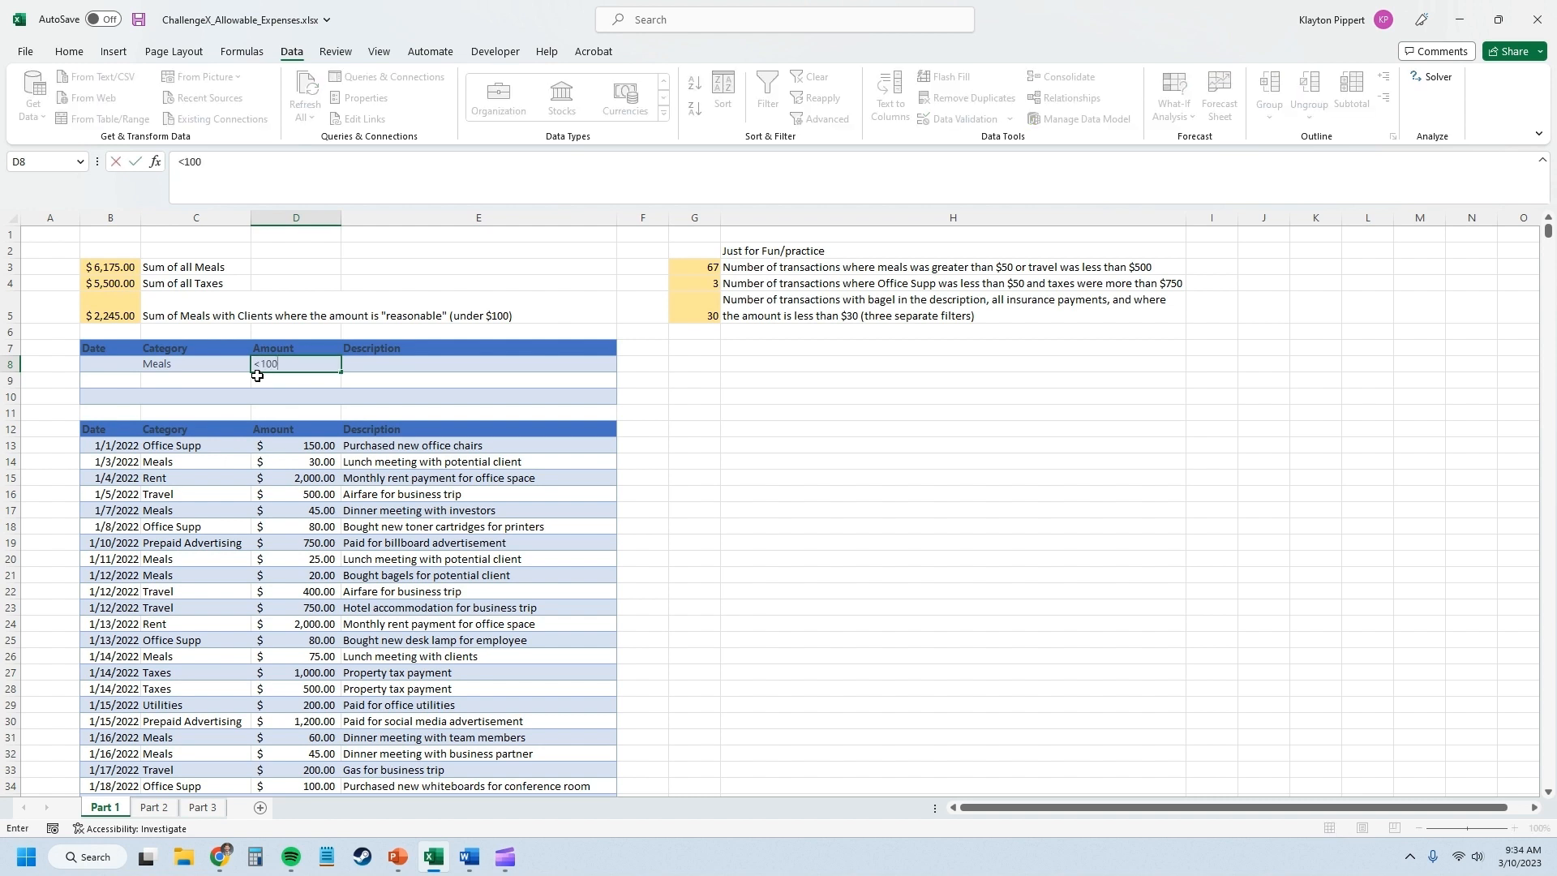
key(Tab)
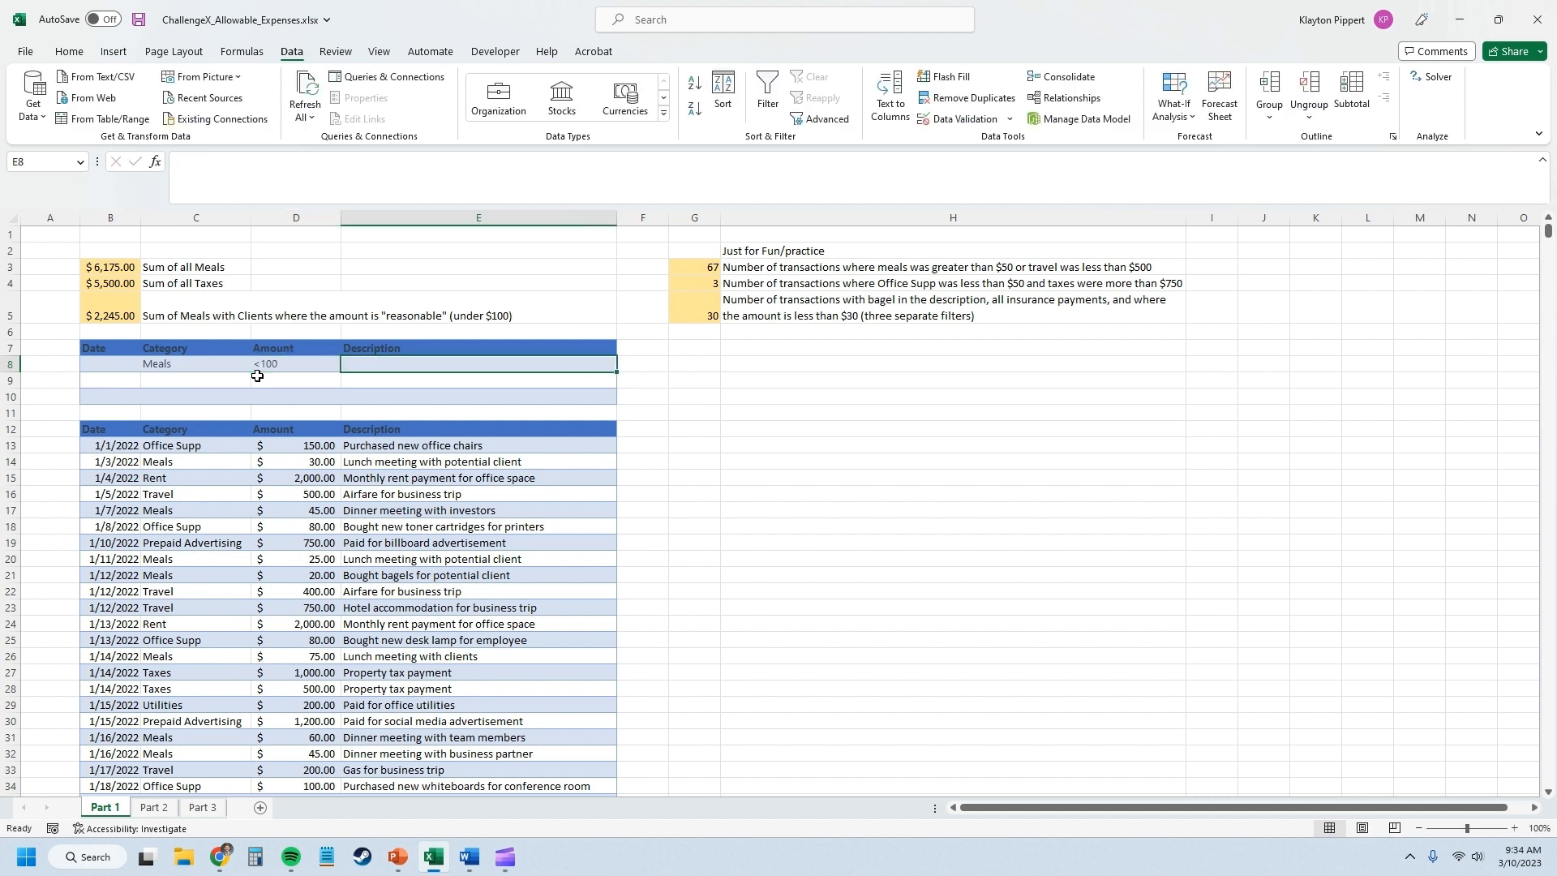
text(*)
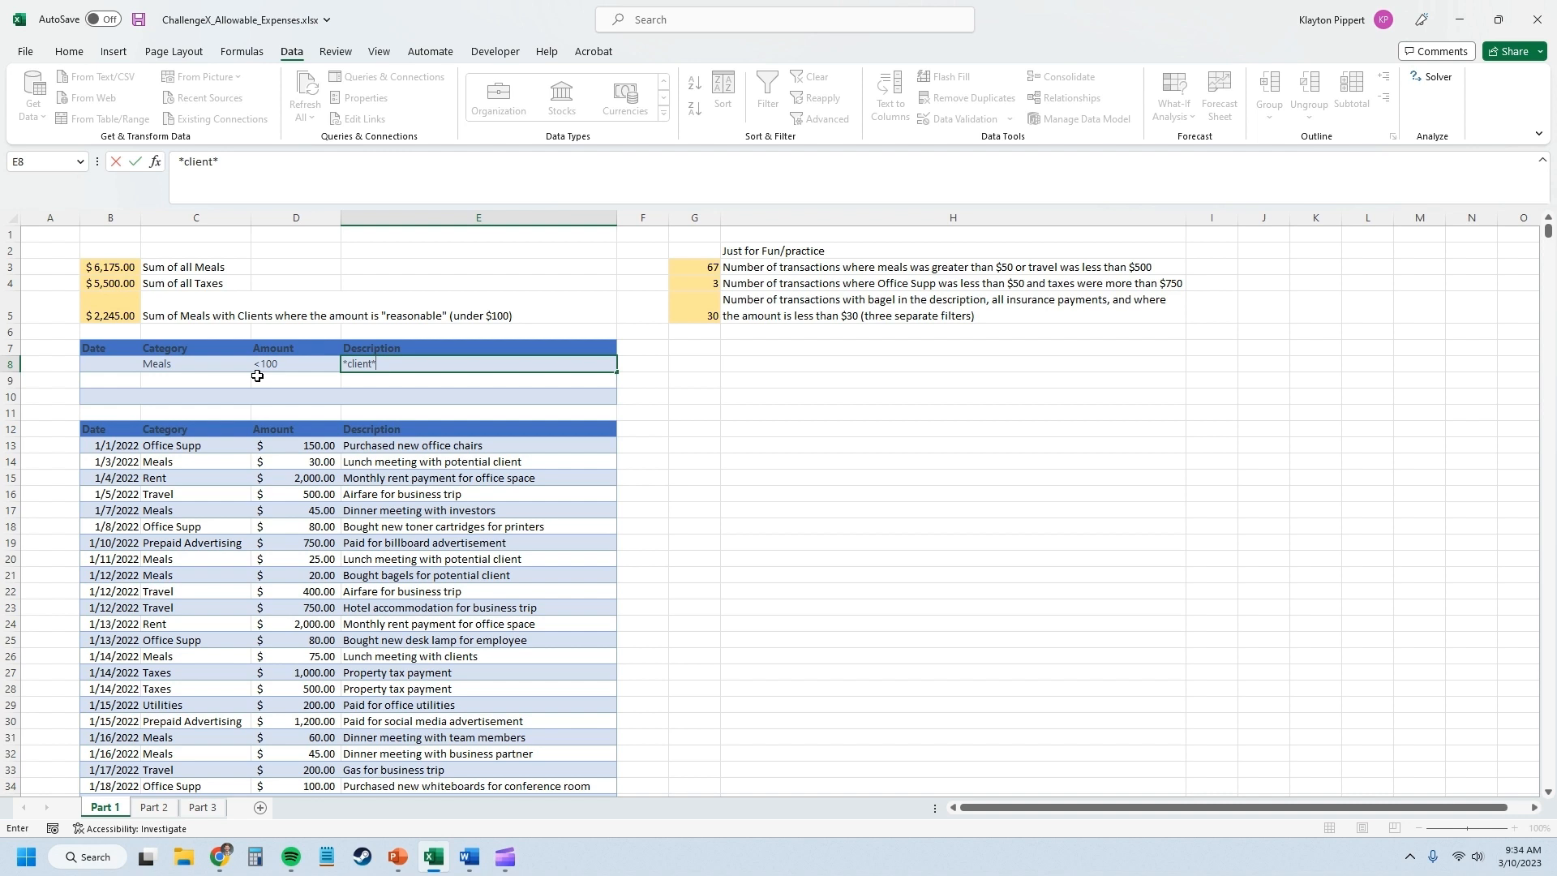
click(248, 378)
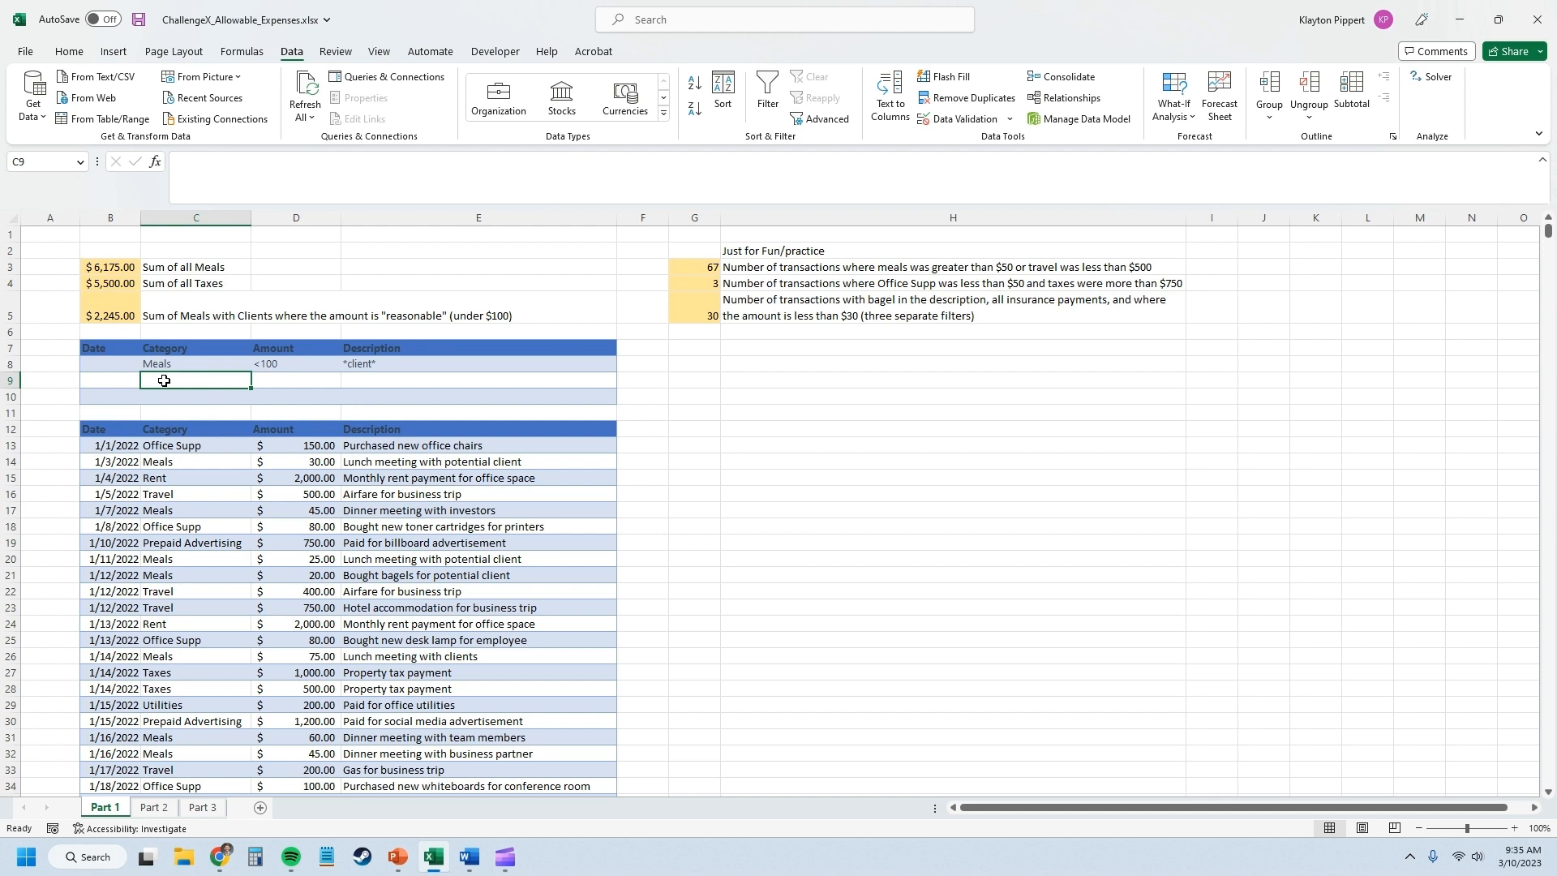
click(294, 365)
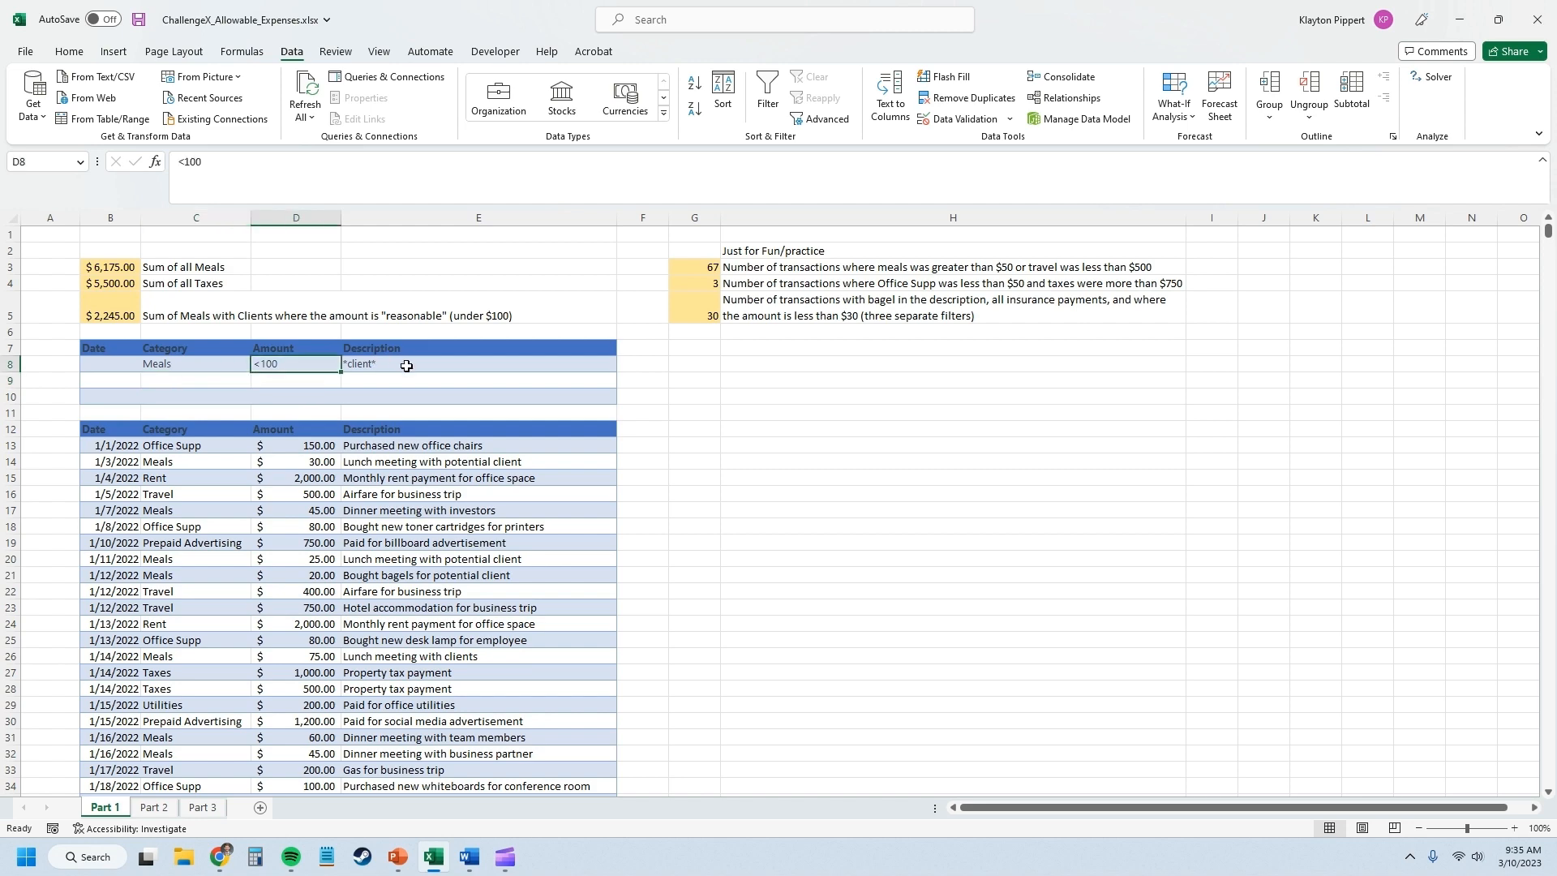
click(406, 366)
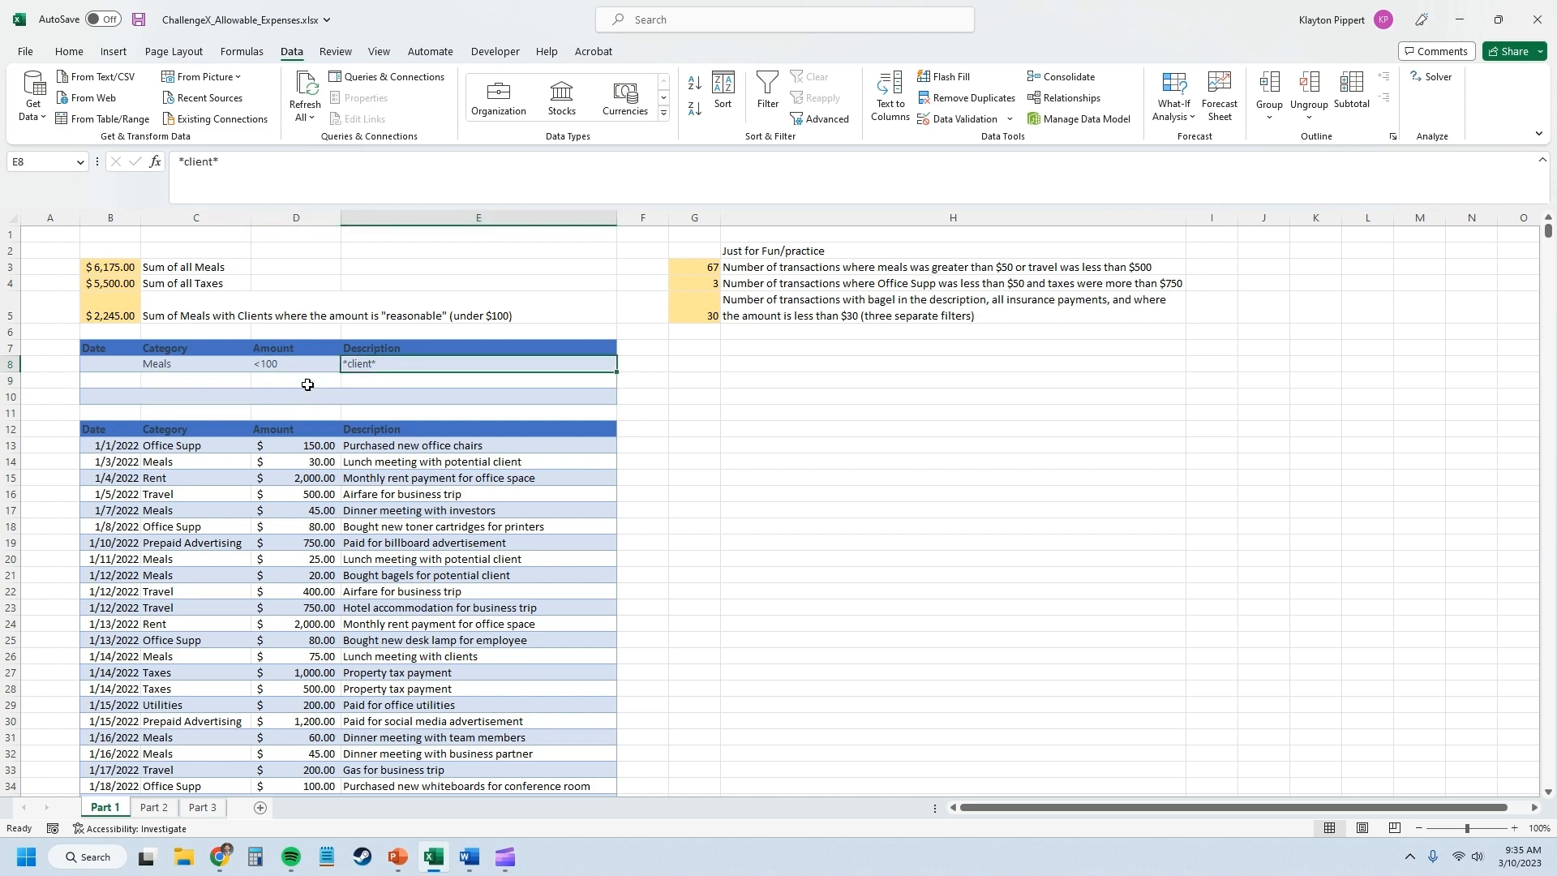
Apply an Advanced Filter in place to $B$12:$E$258, reselecting B7:E8 as the criteria range for client meals under $100.
click(234, 479)
click(821, 118)
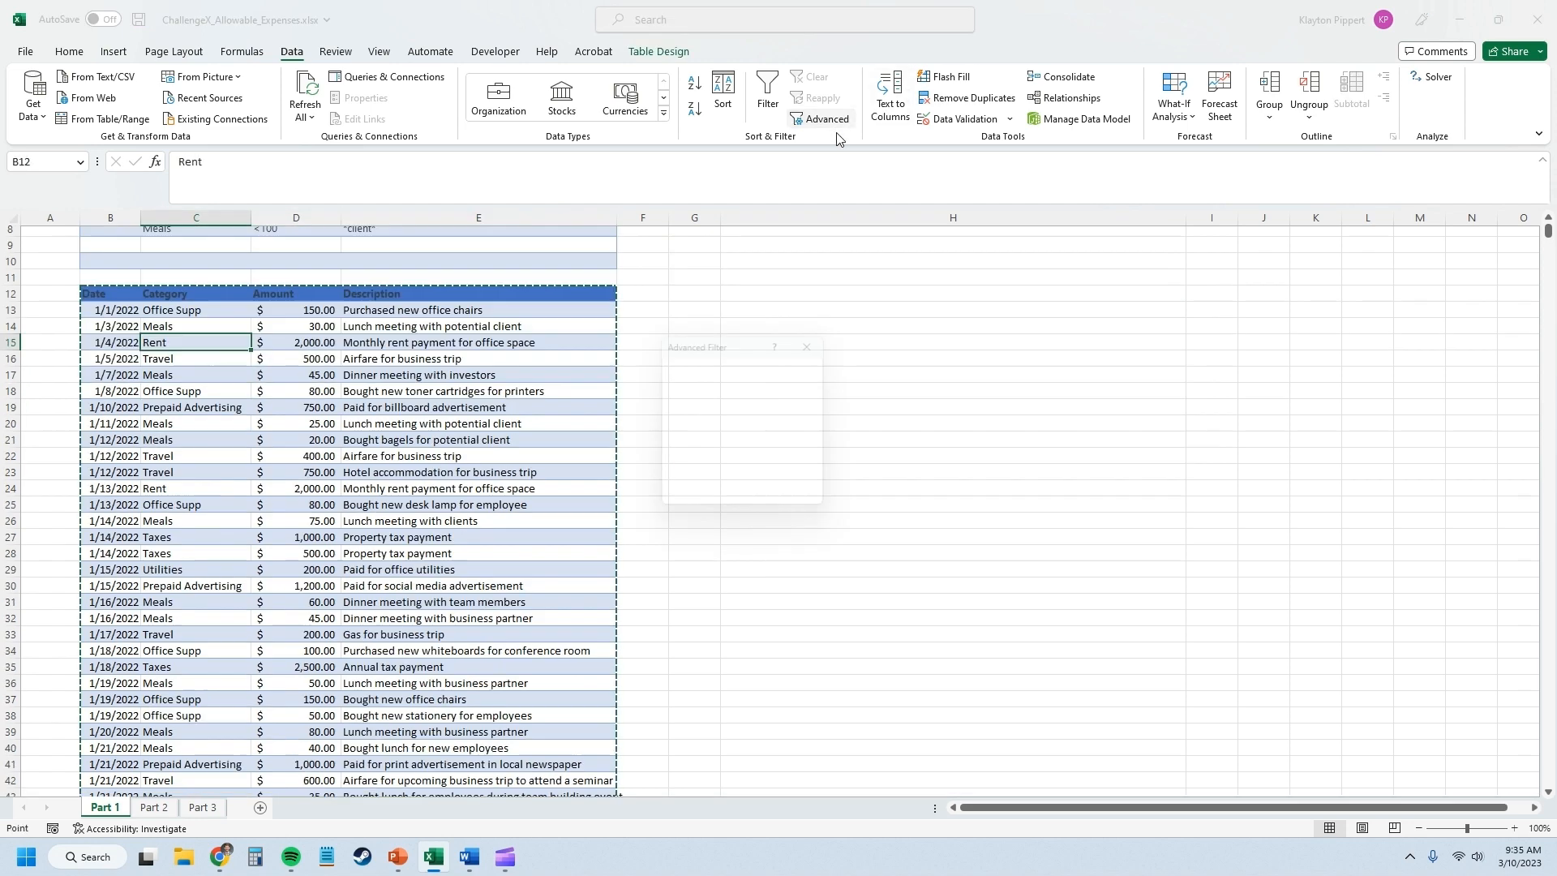
click(800, 420)
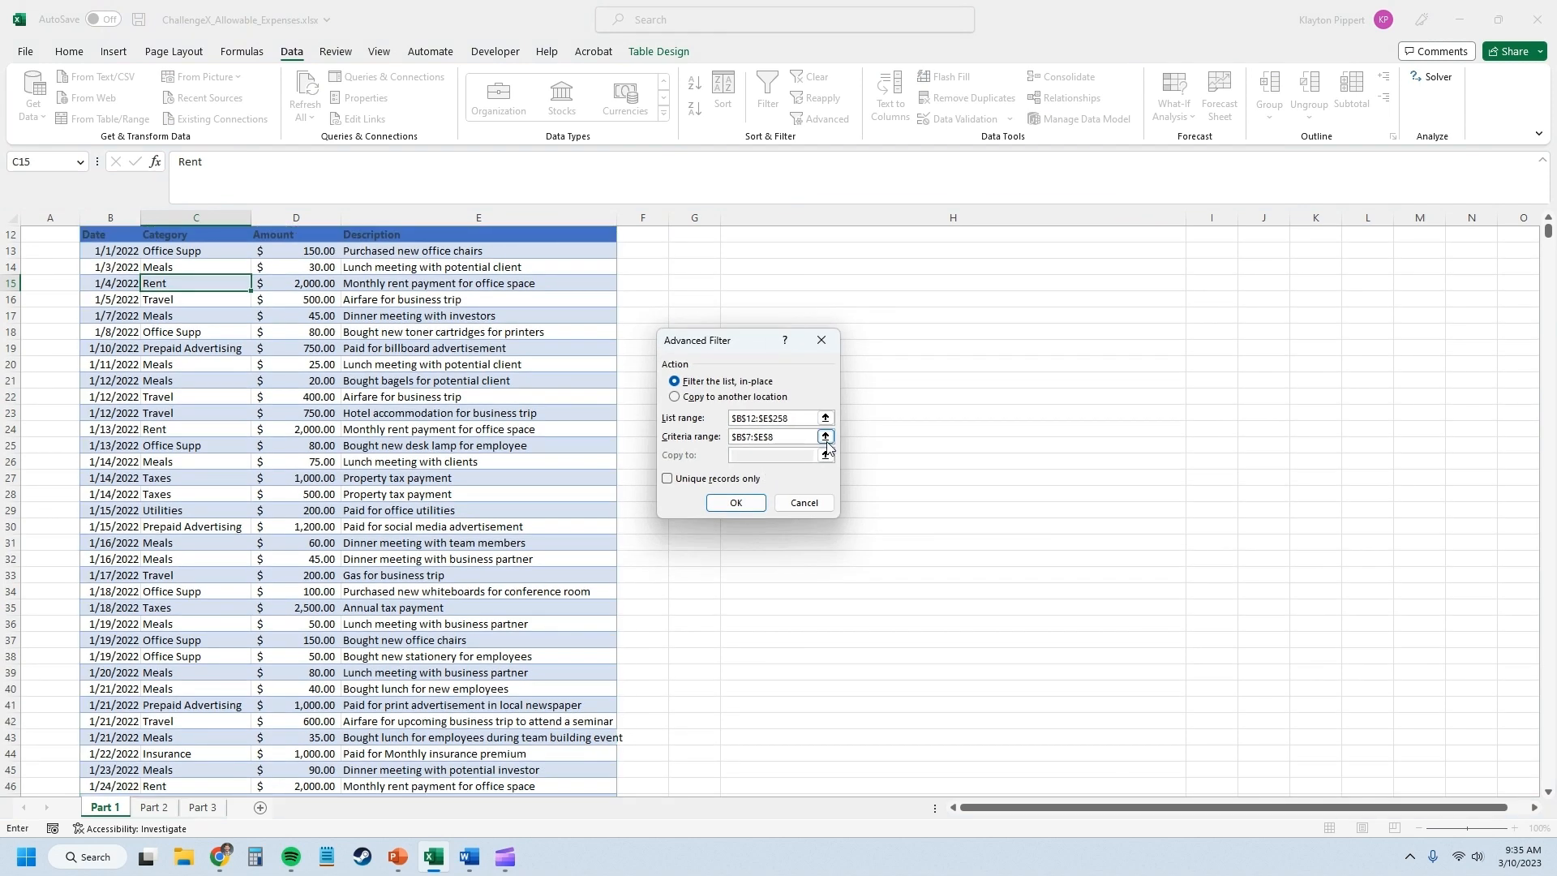
click(825, 436)
scroll(236, 330, up, 2)
drag(120, 350, 615, 365)
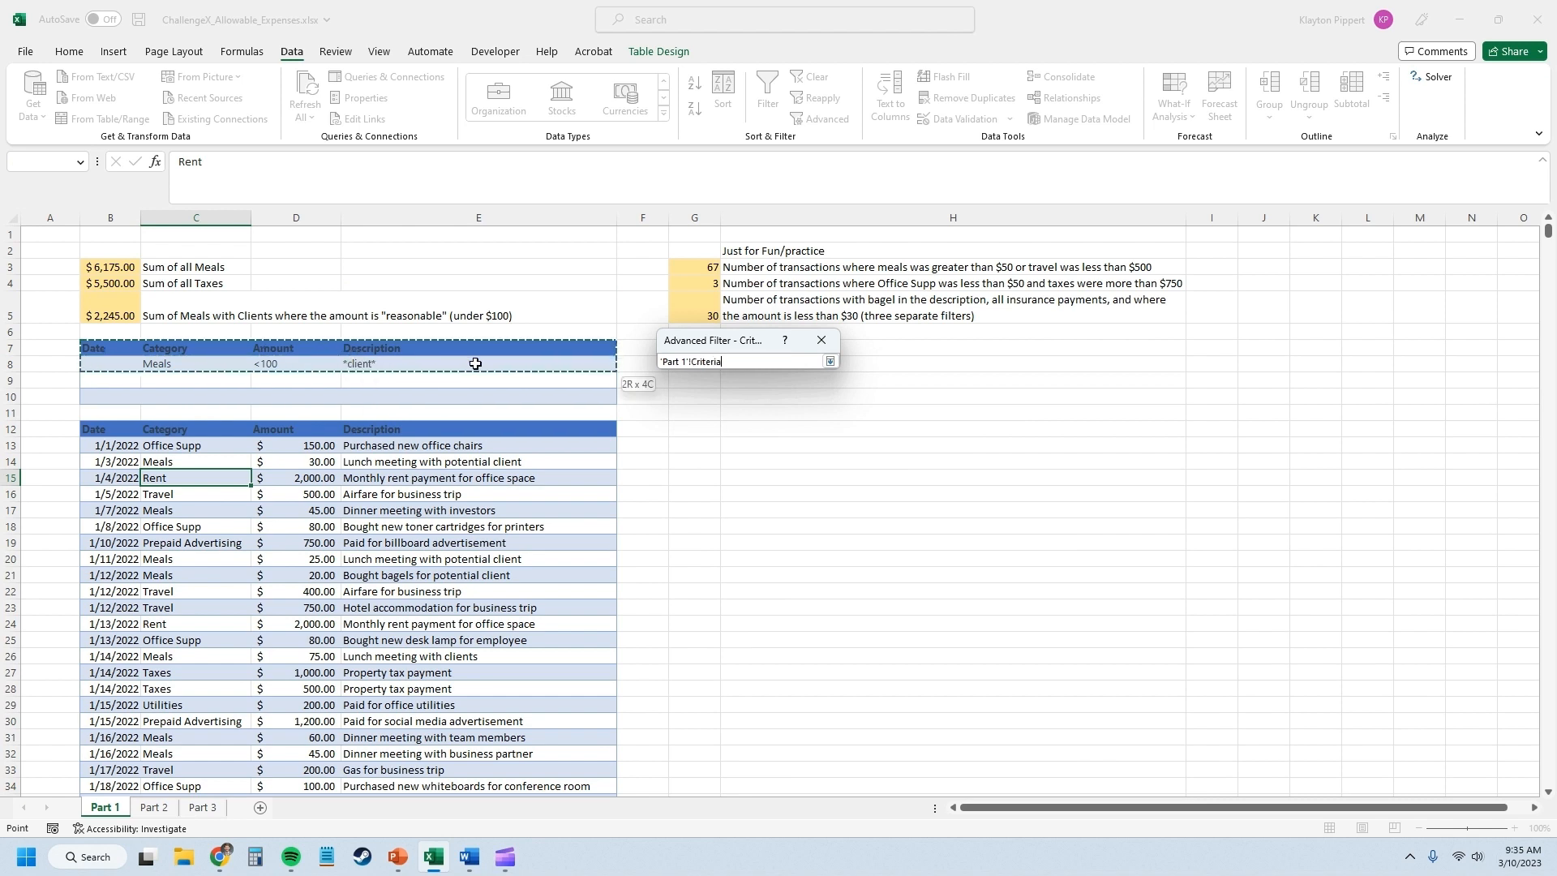
click(830, 361)
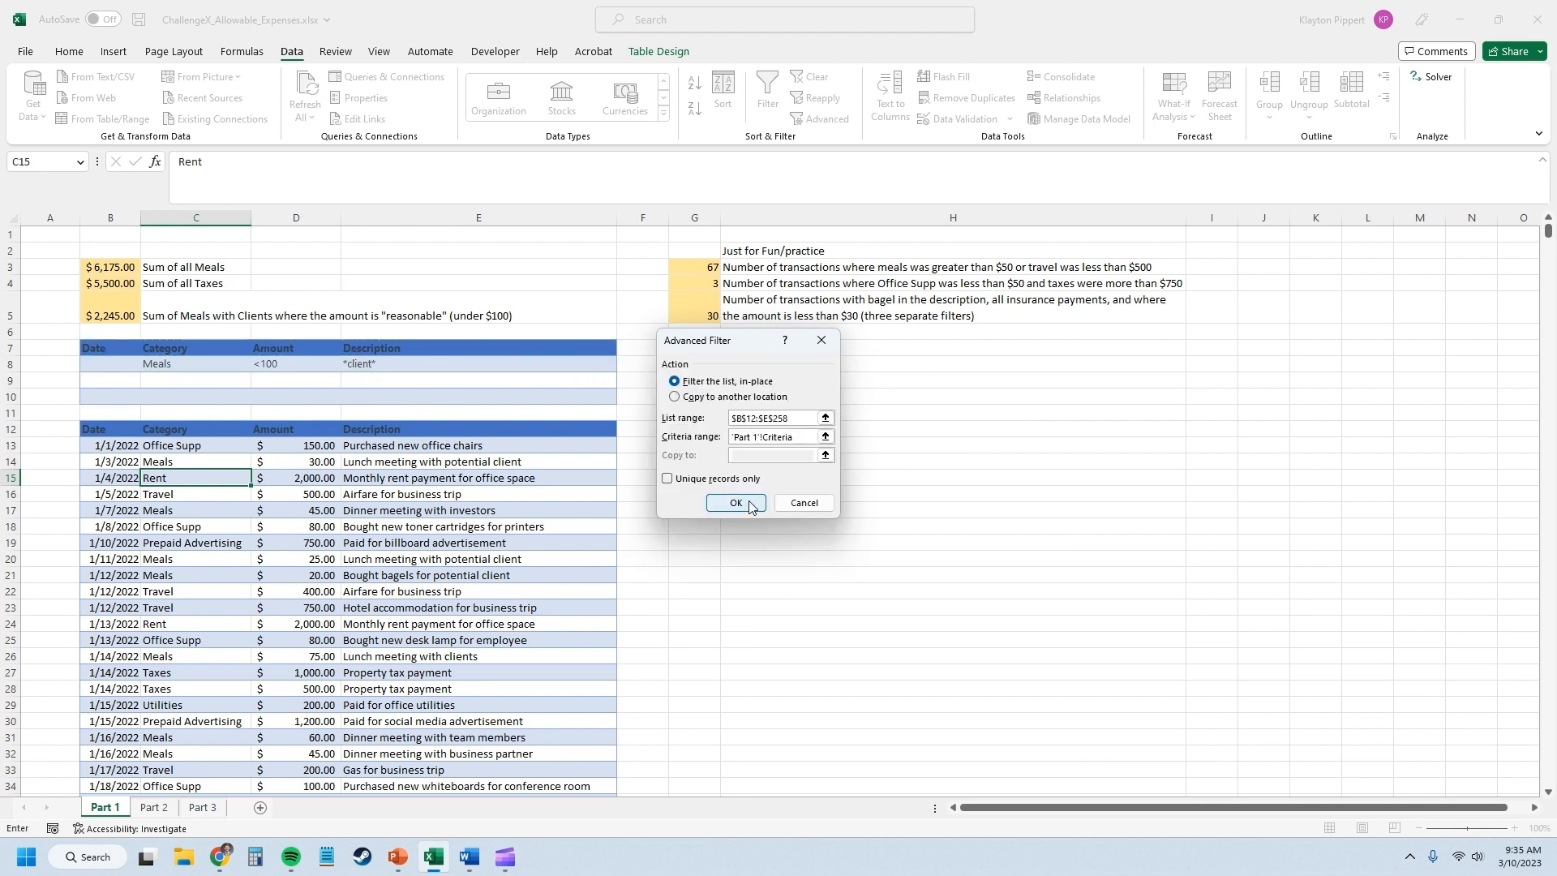
click(744, 518)
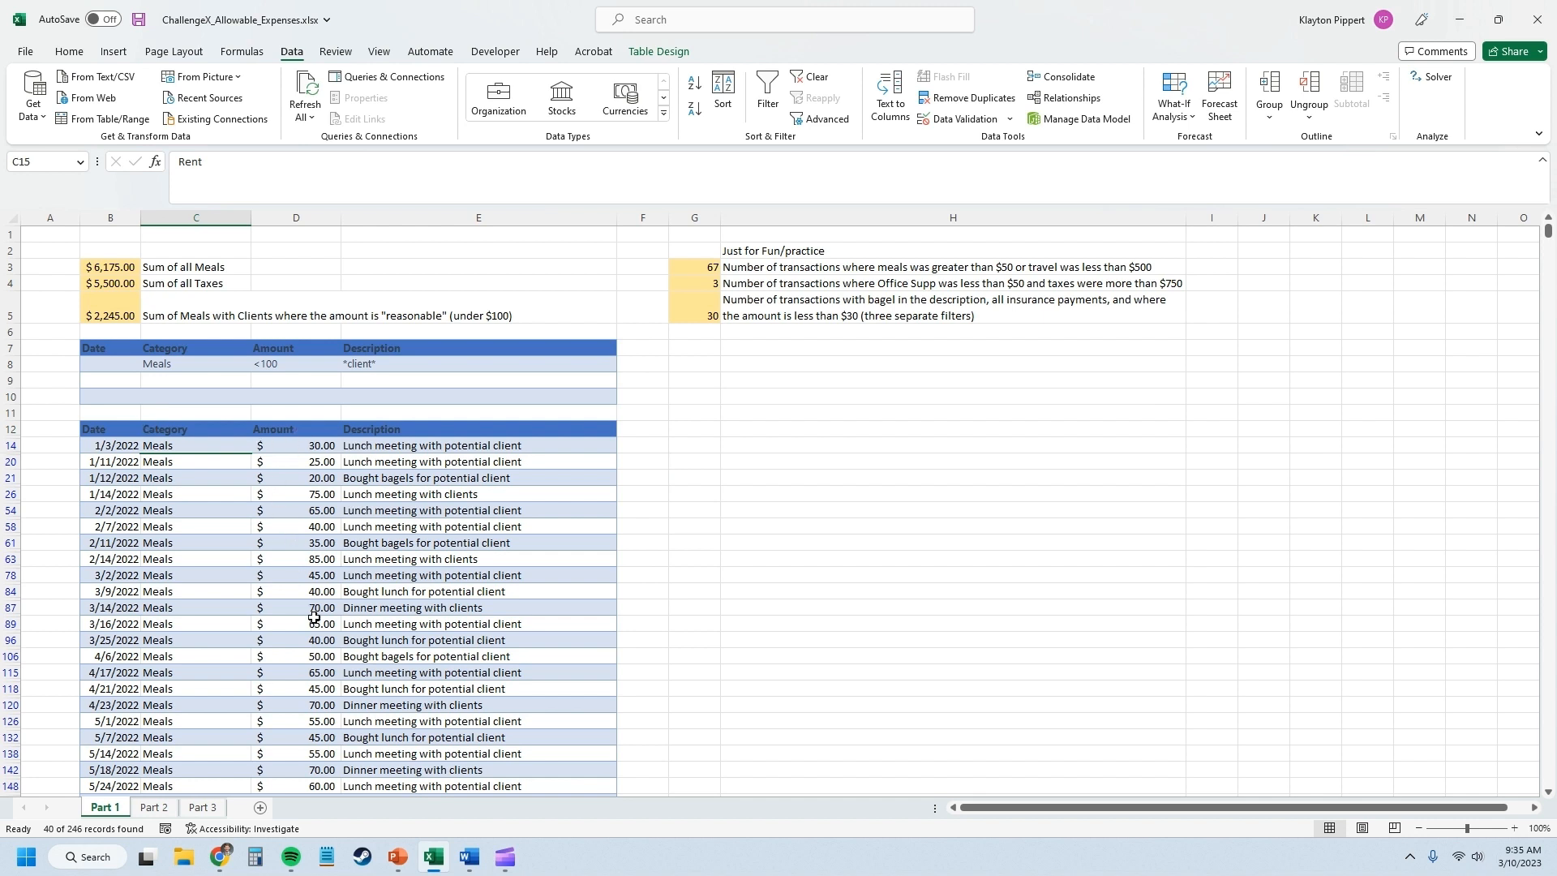
click(475, 563)
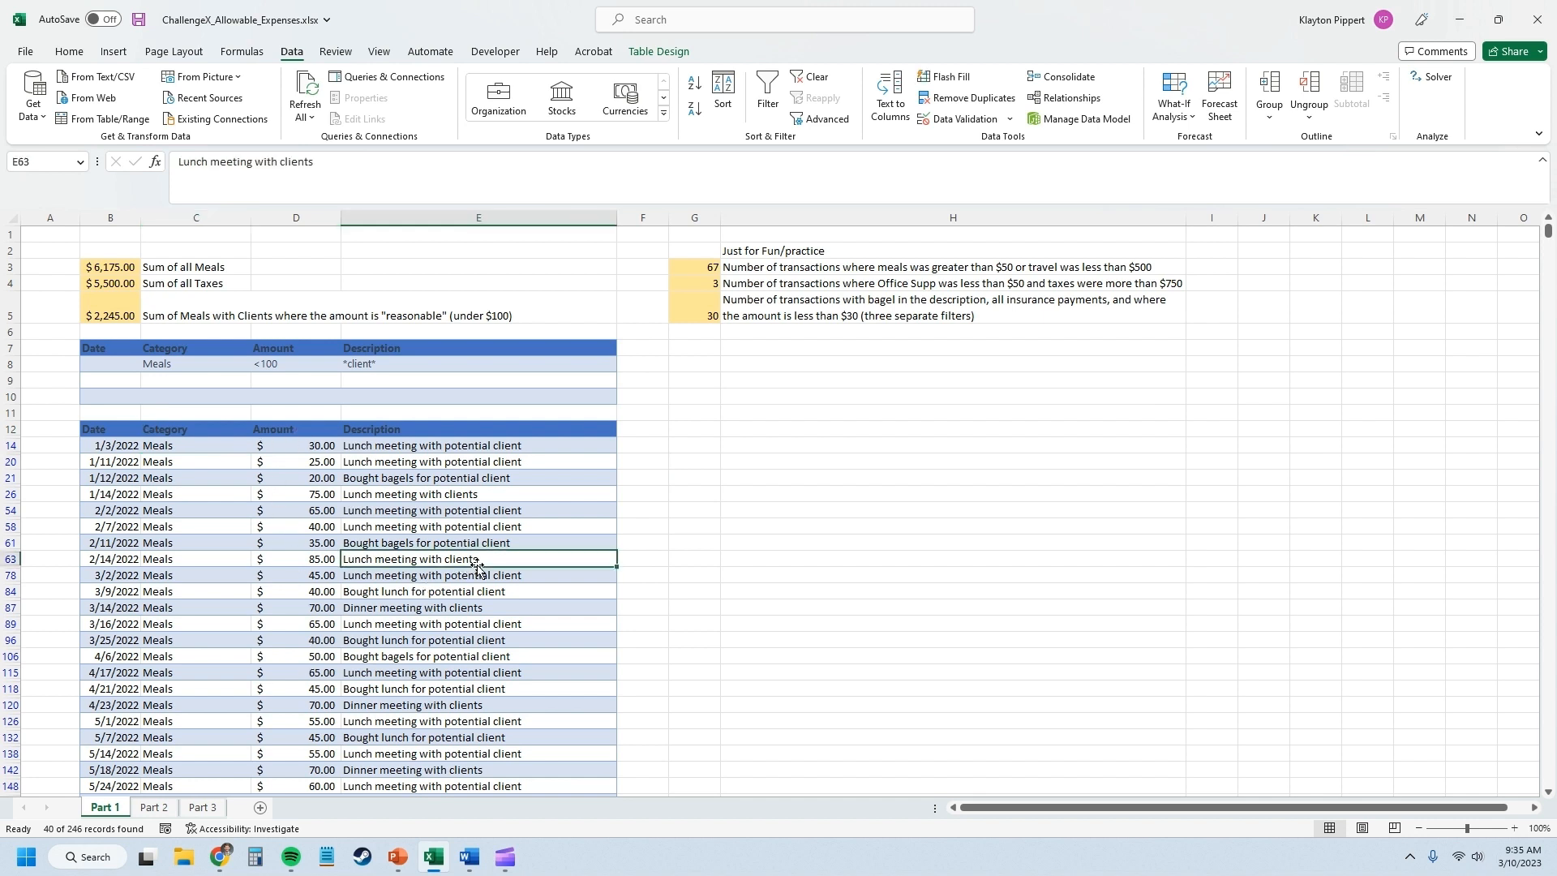
Review the filtered client meal rows and compare them with the sum of meals with clients in B5.
click(508, 589)
click(499, 608)
click(510, 618)
scroll(486, 640, down, 11)
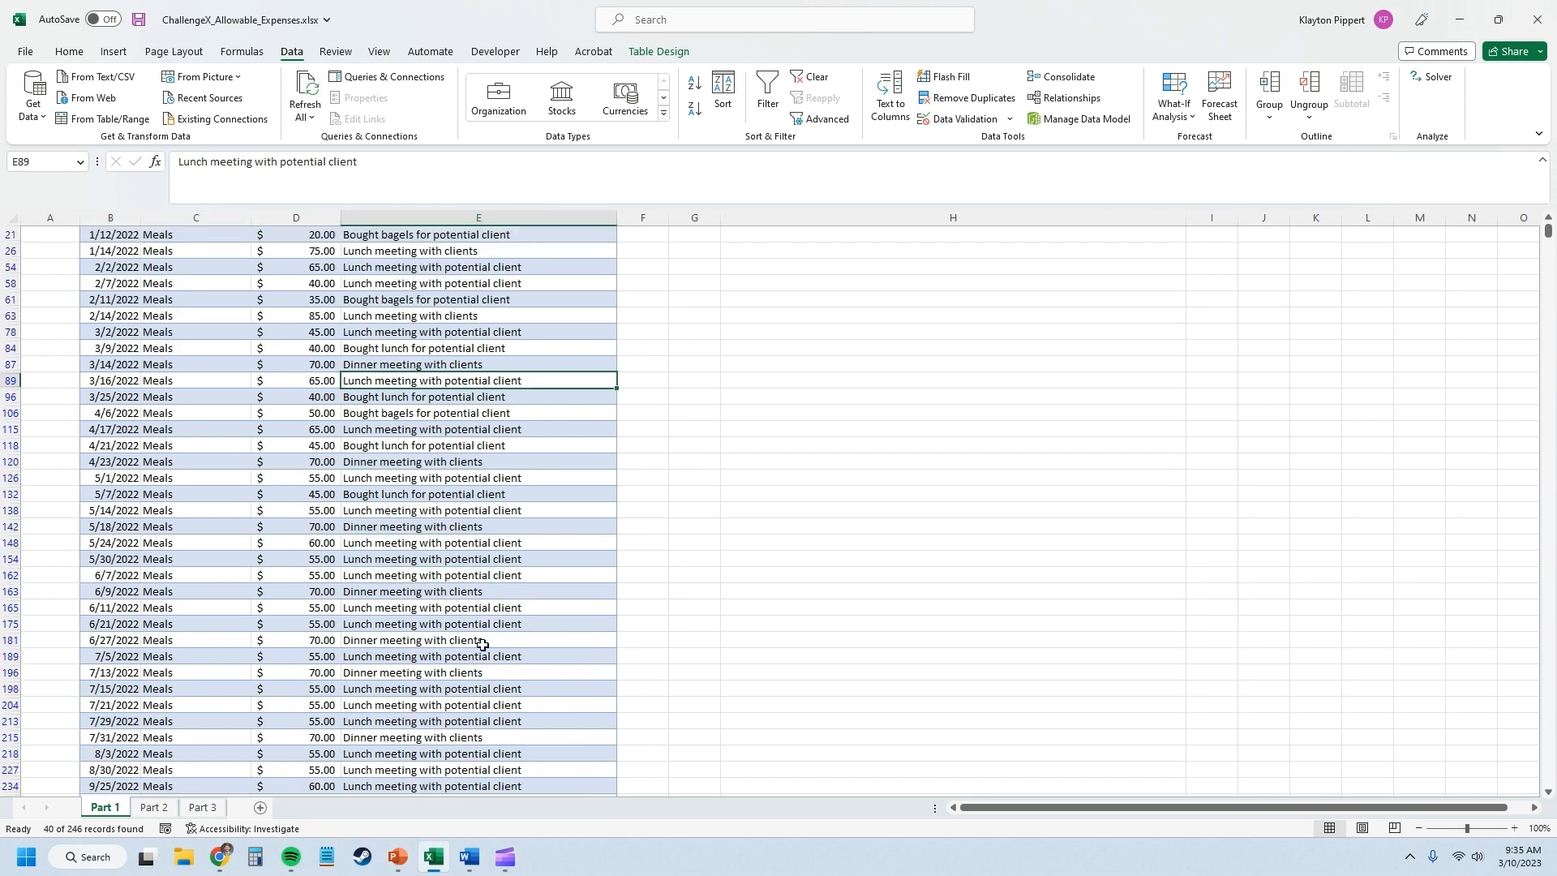
scroll(276, 535, up, 8)
scroll(248, 552, up, 3)
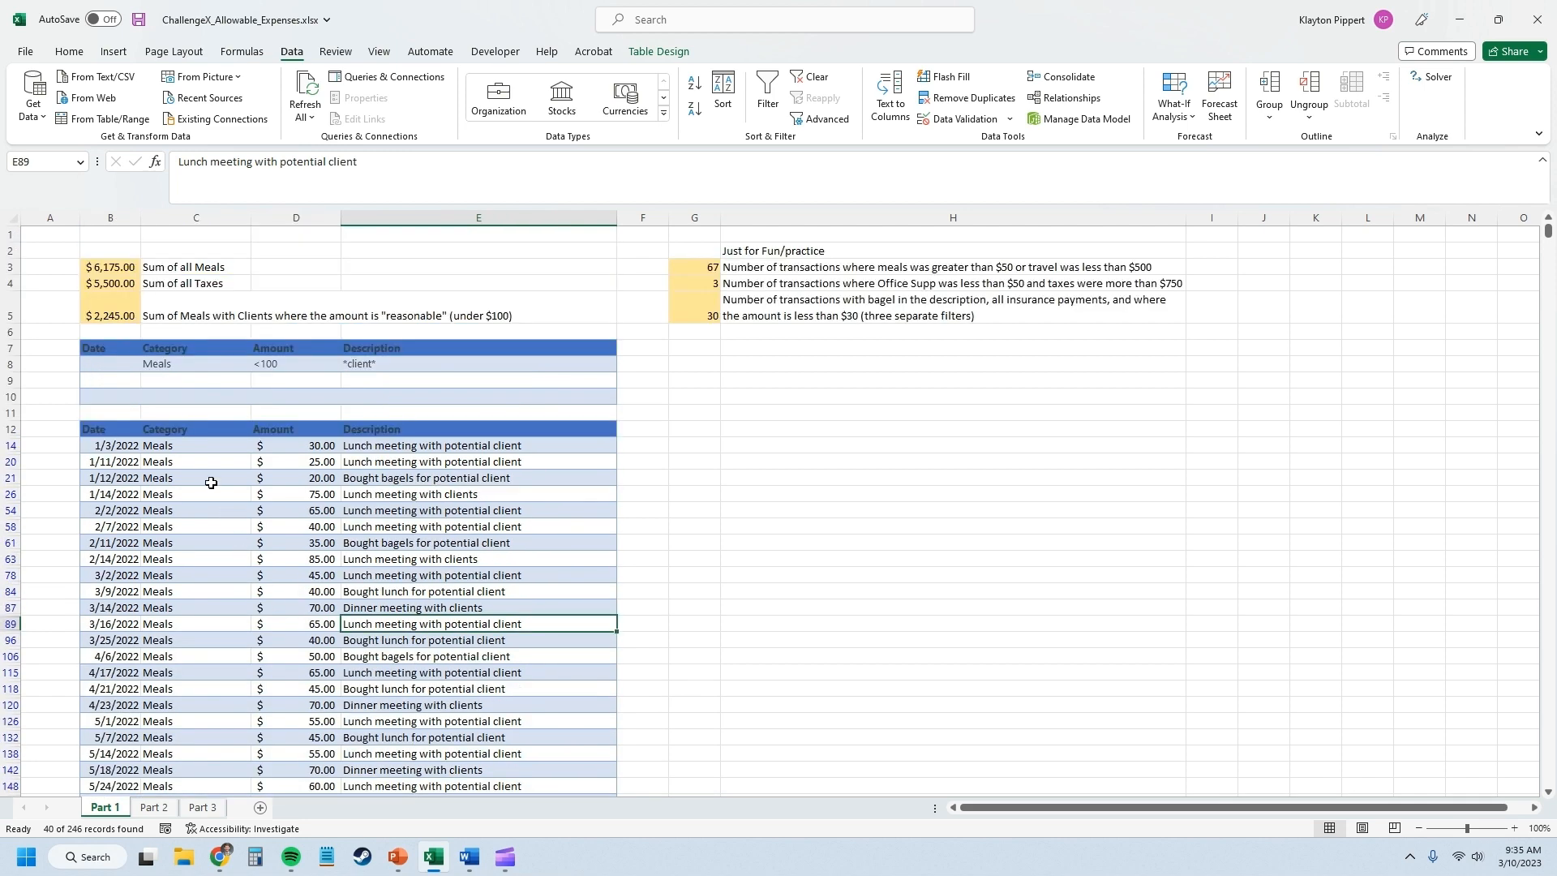
click(120, 316)
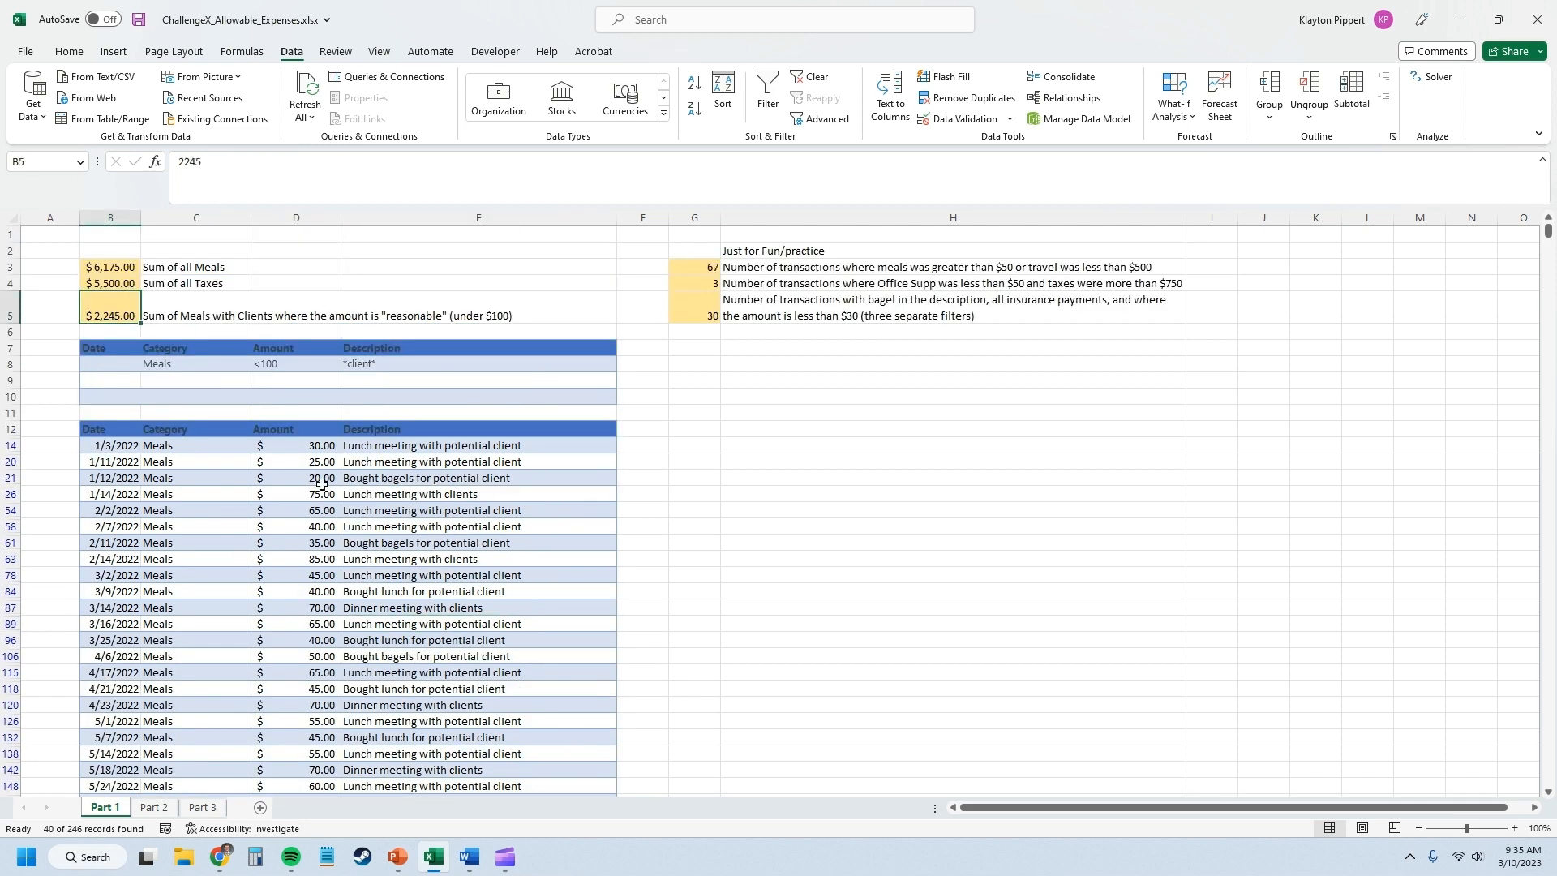
Clear the client meals filter and delete the criteria in C8:E9 of the criteria table.
click(297, 482)
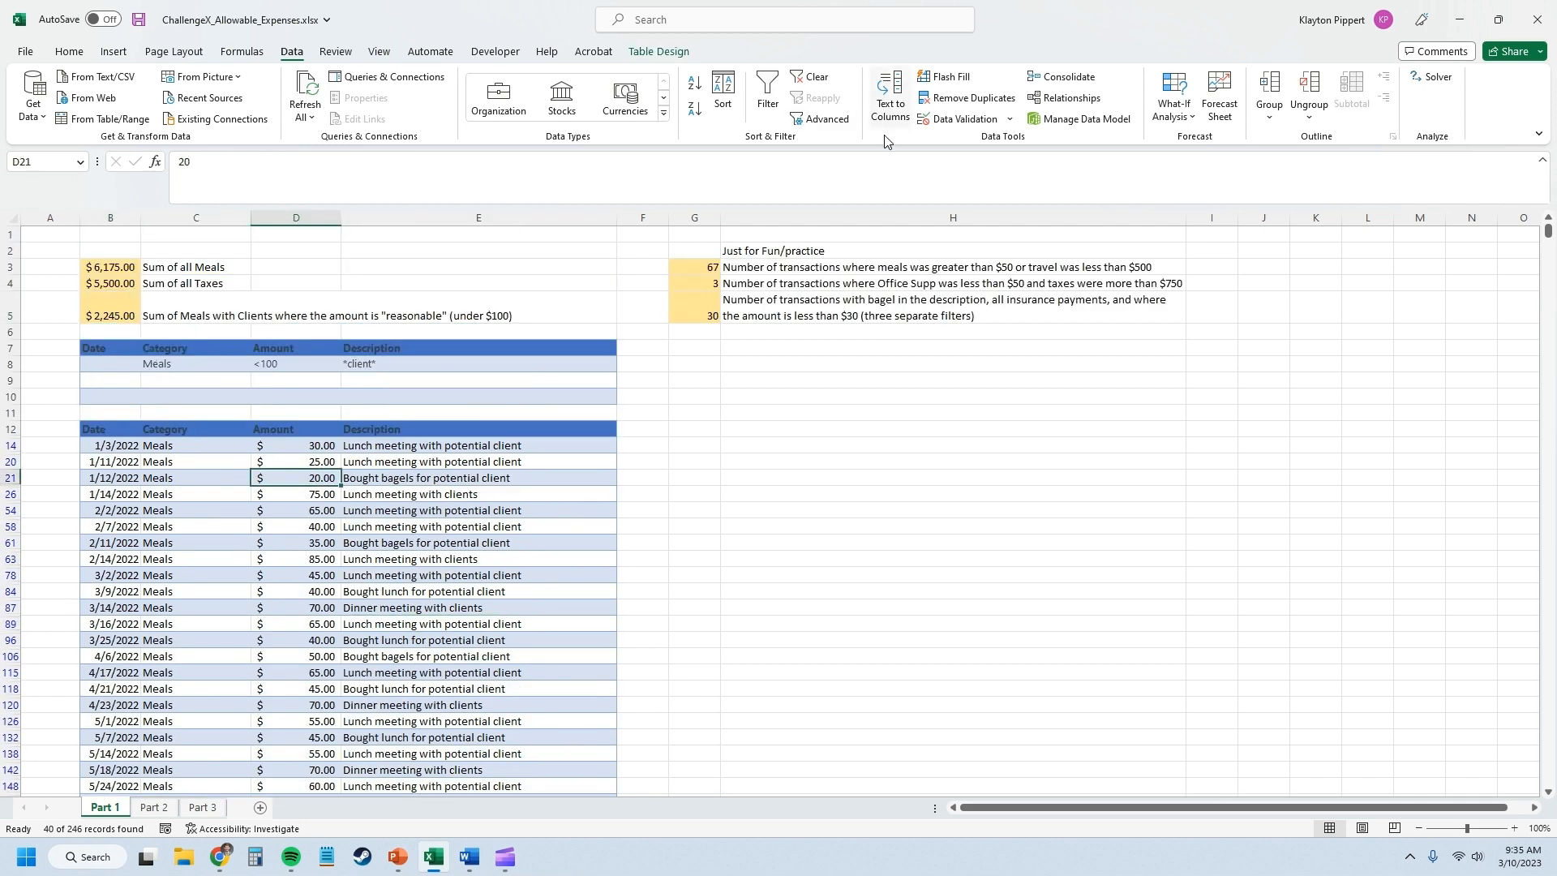
click(811, 77)
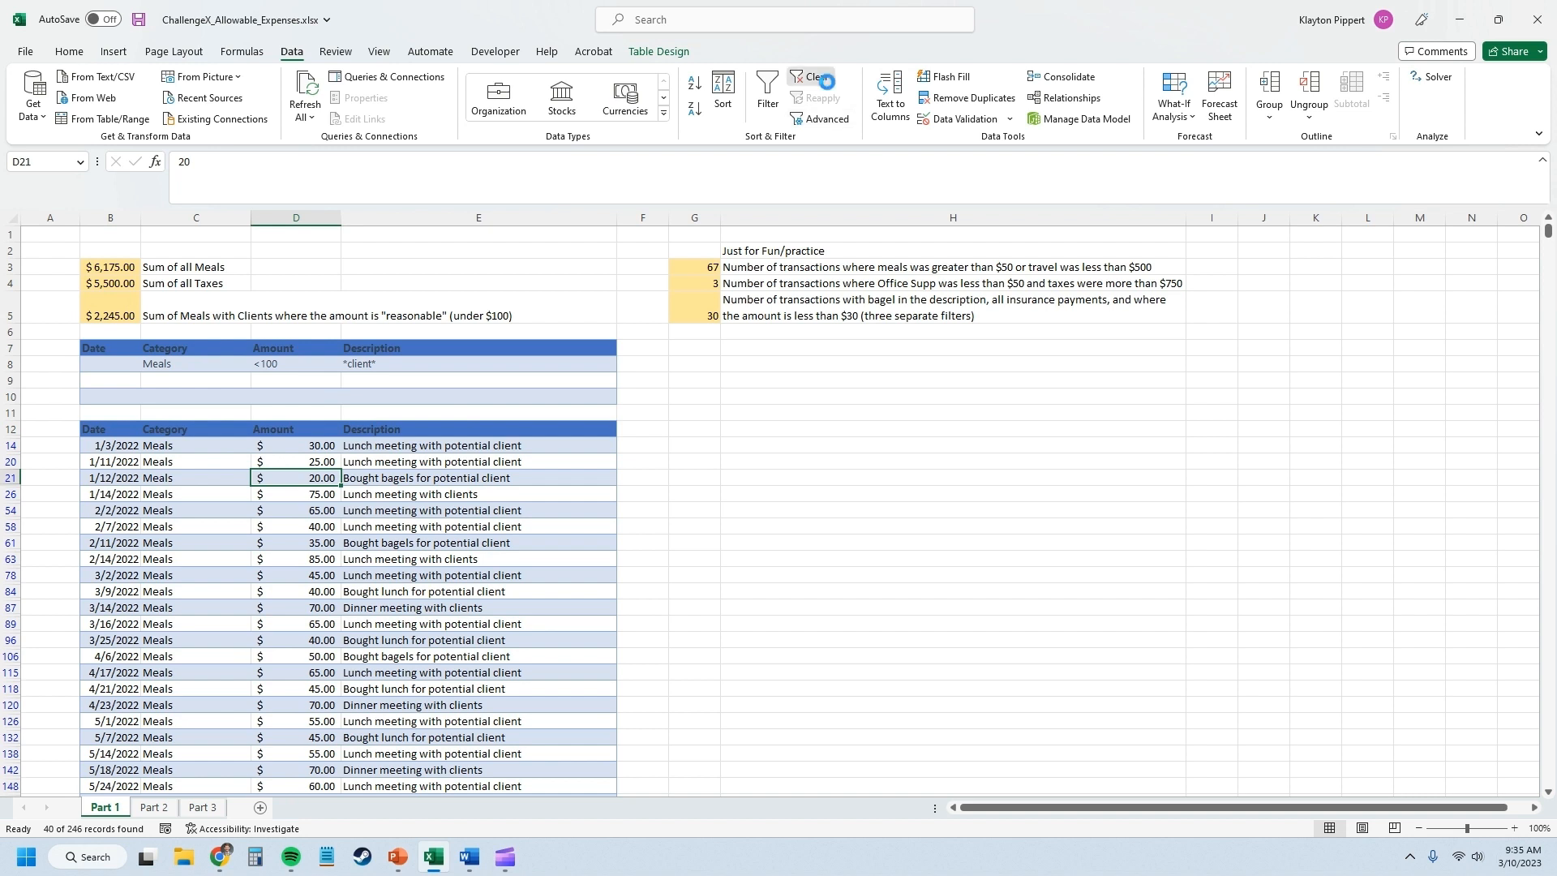
click(753, 269)
drag(154, 361, 410, 386)
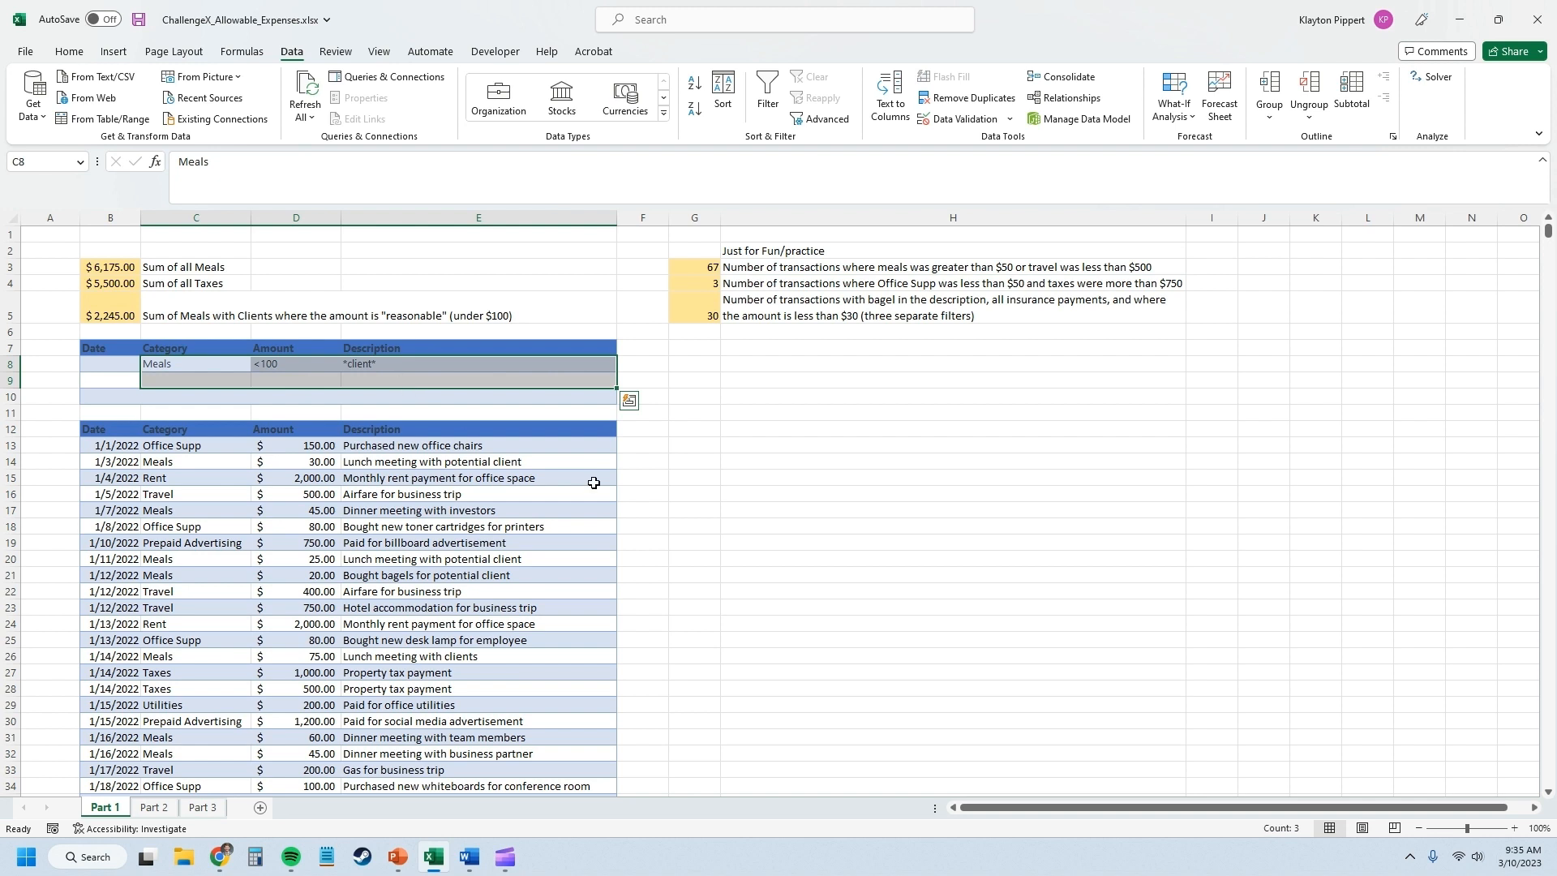
key(Delete)
Enter Meals under Category and >50 under Amount in row 8 of the criteria table.
click(173, 365)
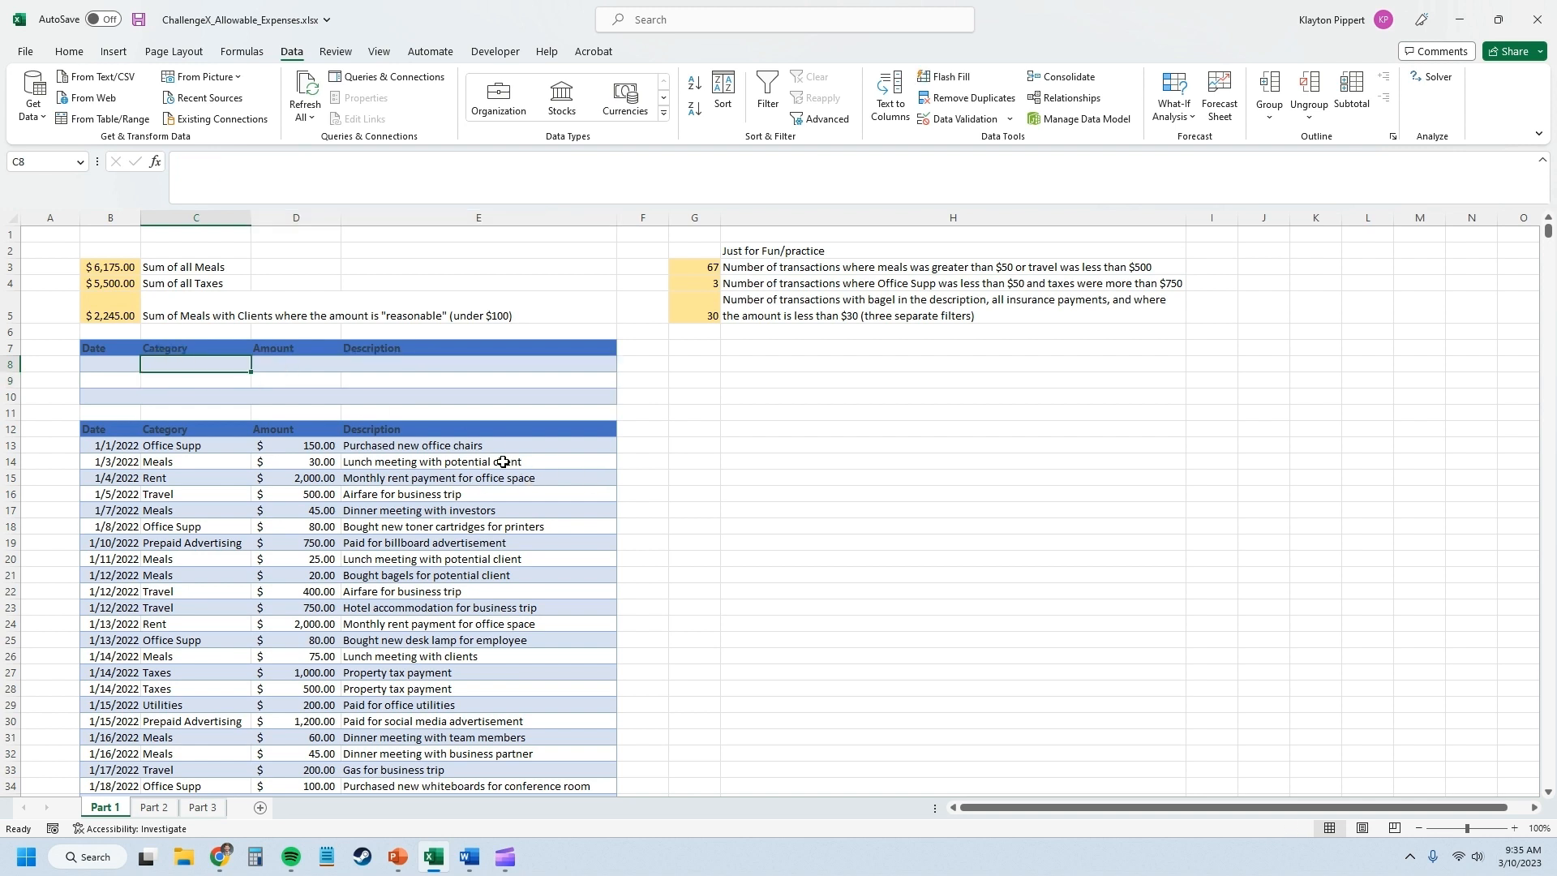
text(Meals)
key(Tab)
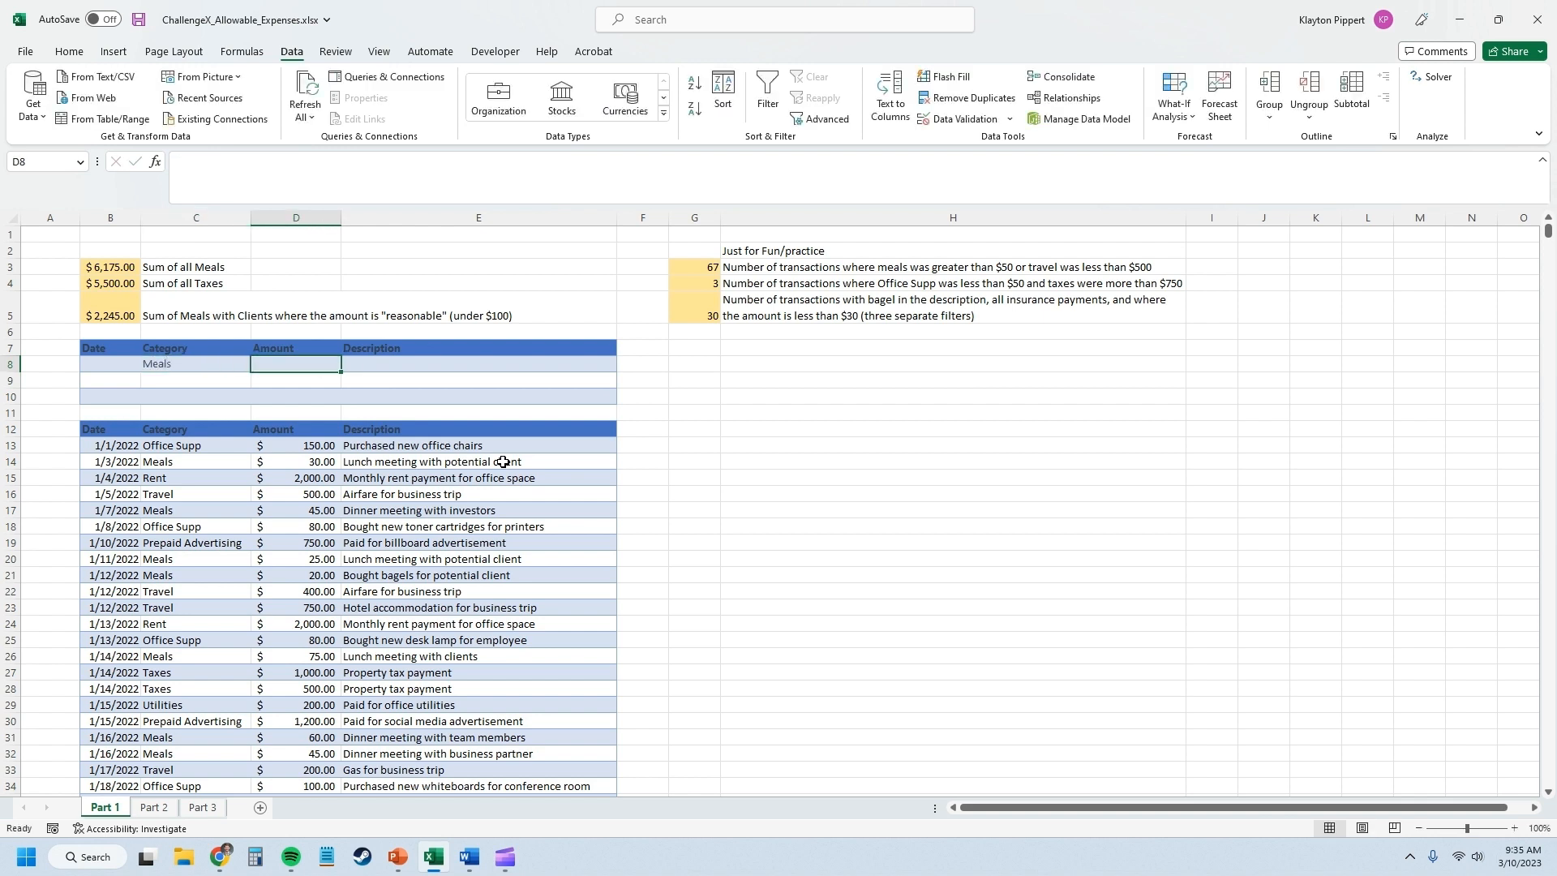
text(>50)
key(Return)
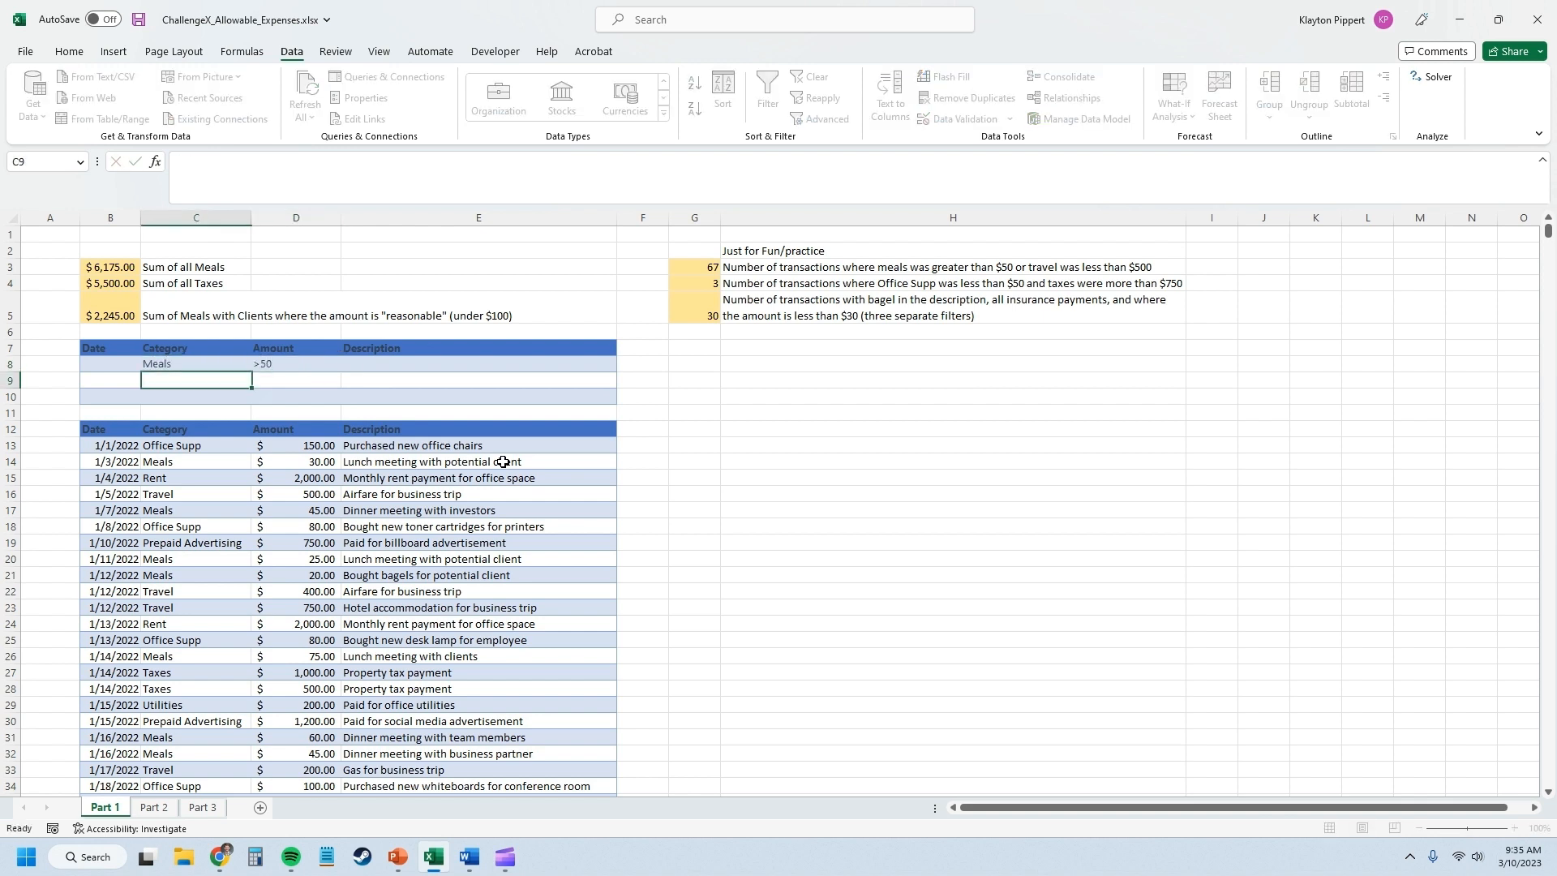
Add Travel under Category and <500 under Amount in row 9 of the criteria table.
text(Travel)
key(Tab)
text(<)
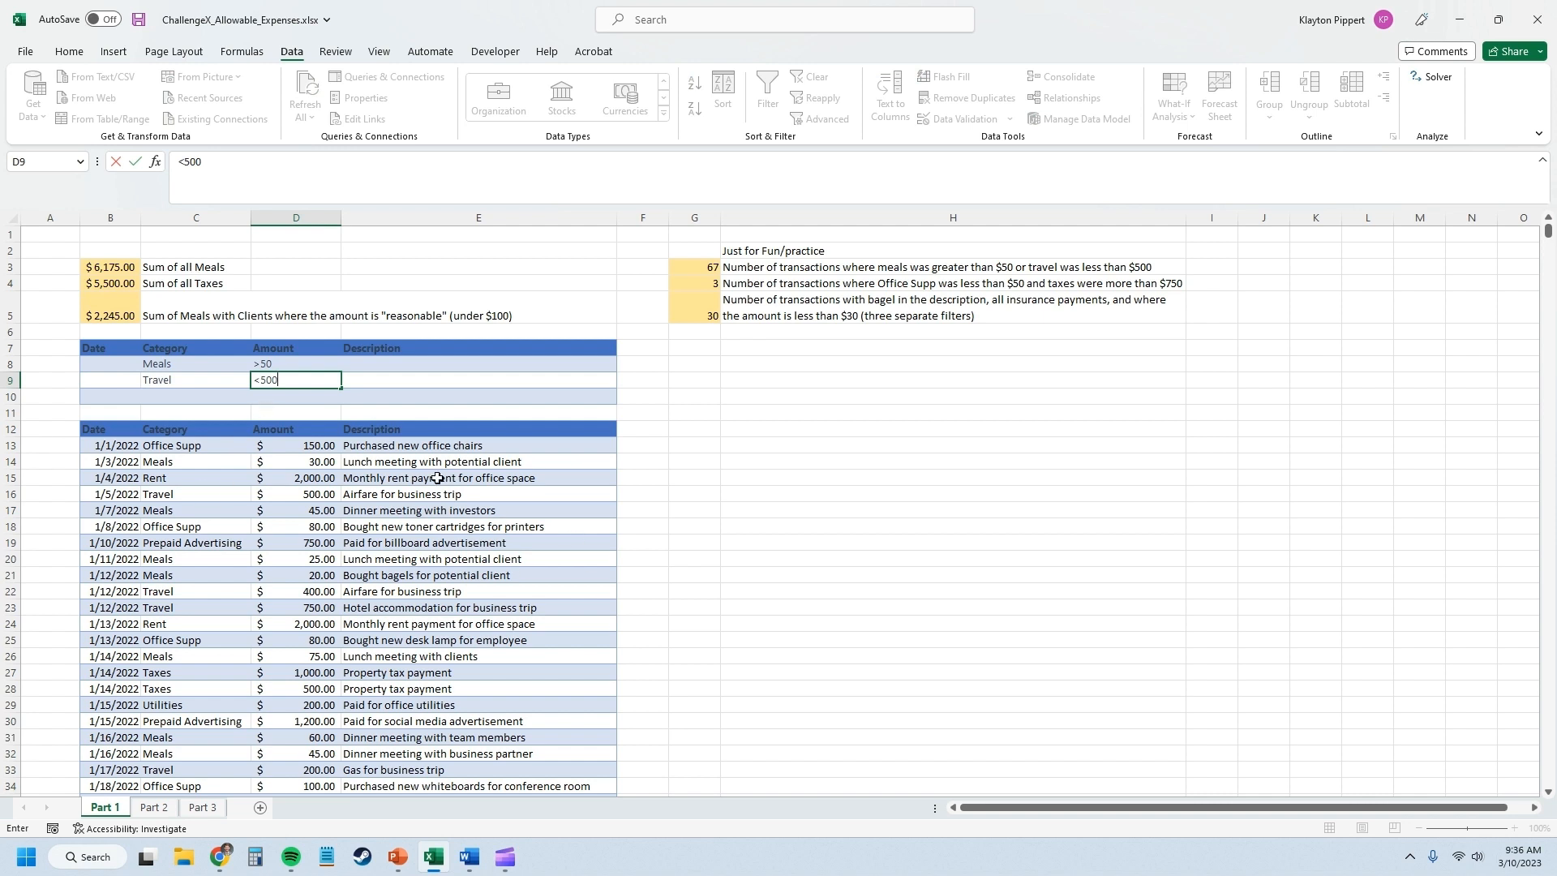
drag(182, 364, 300, 364)
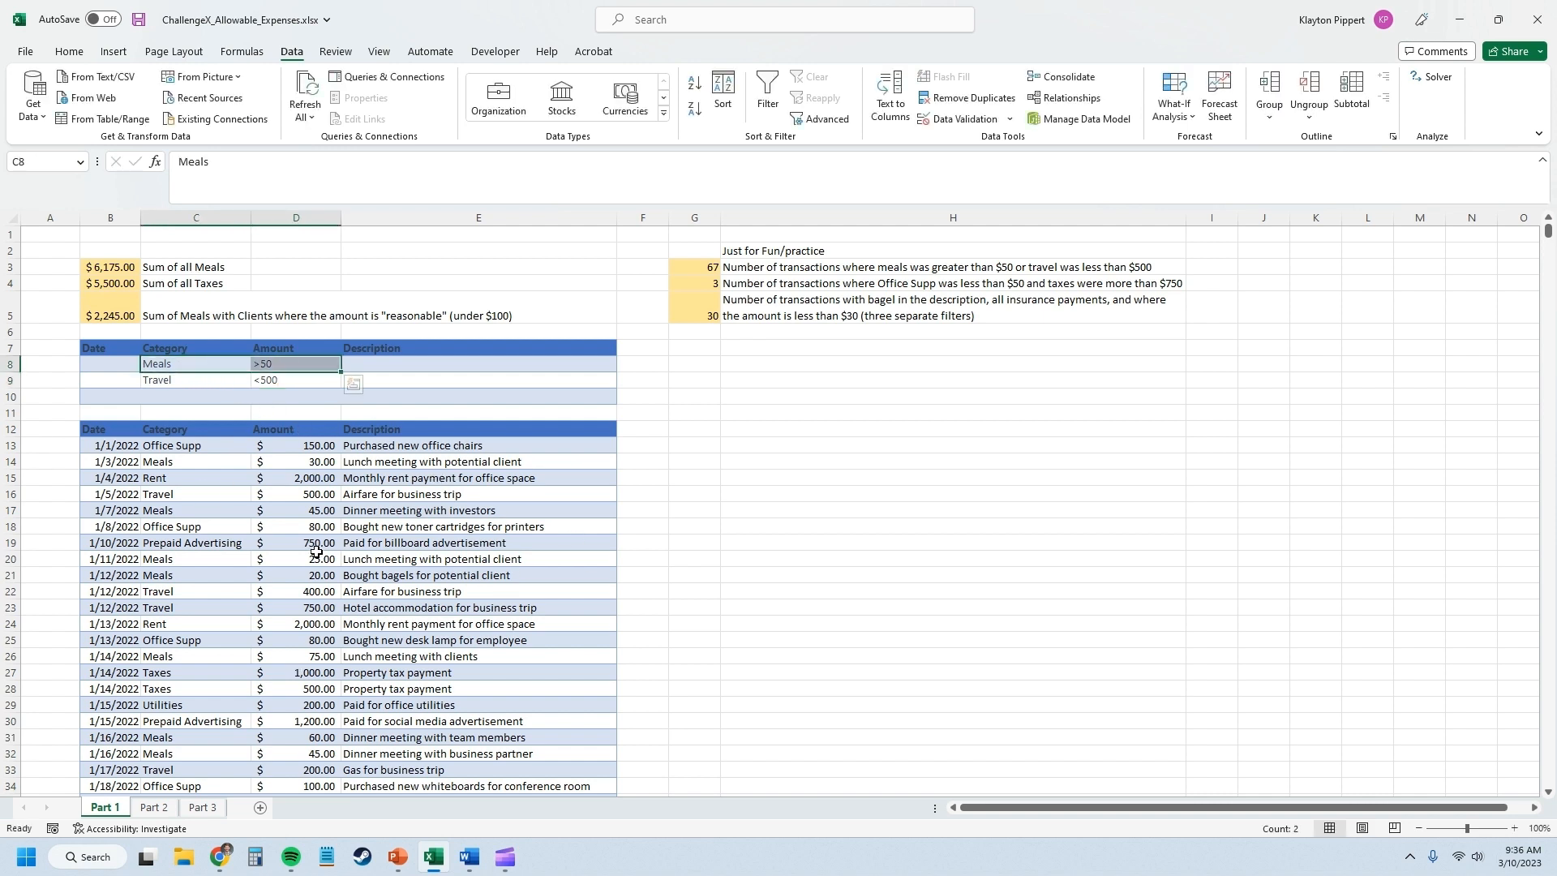
drag(219, 381, 301, 380)
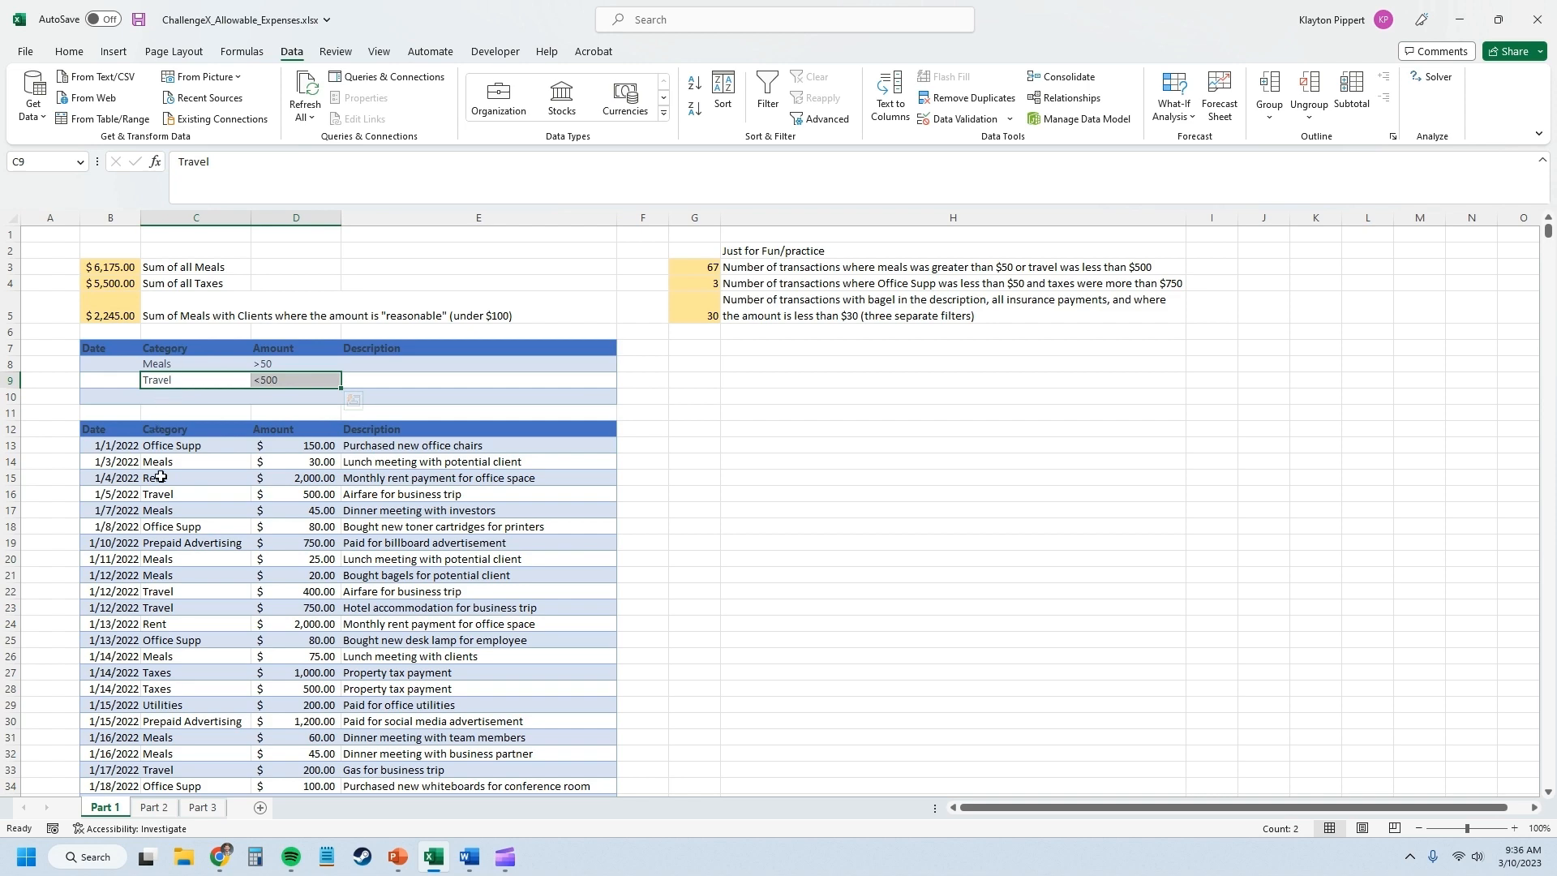
Apply an Advanced Filter in place with list range $B$12:$E$258 and criteria range $B$7:$E$9.
click(331, 528)
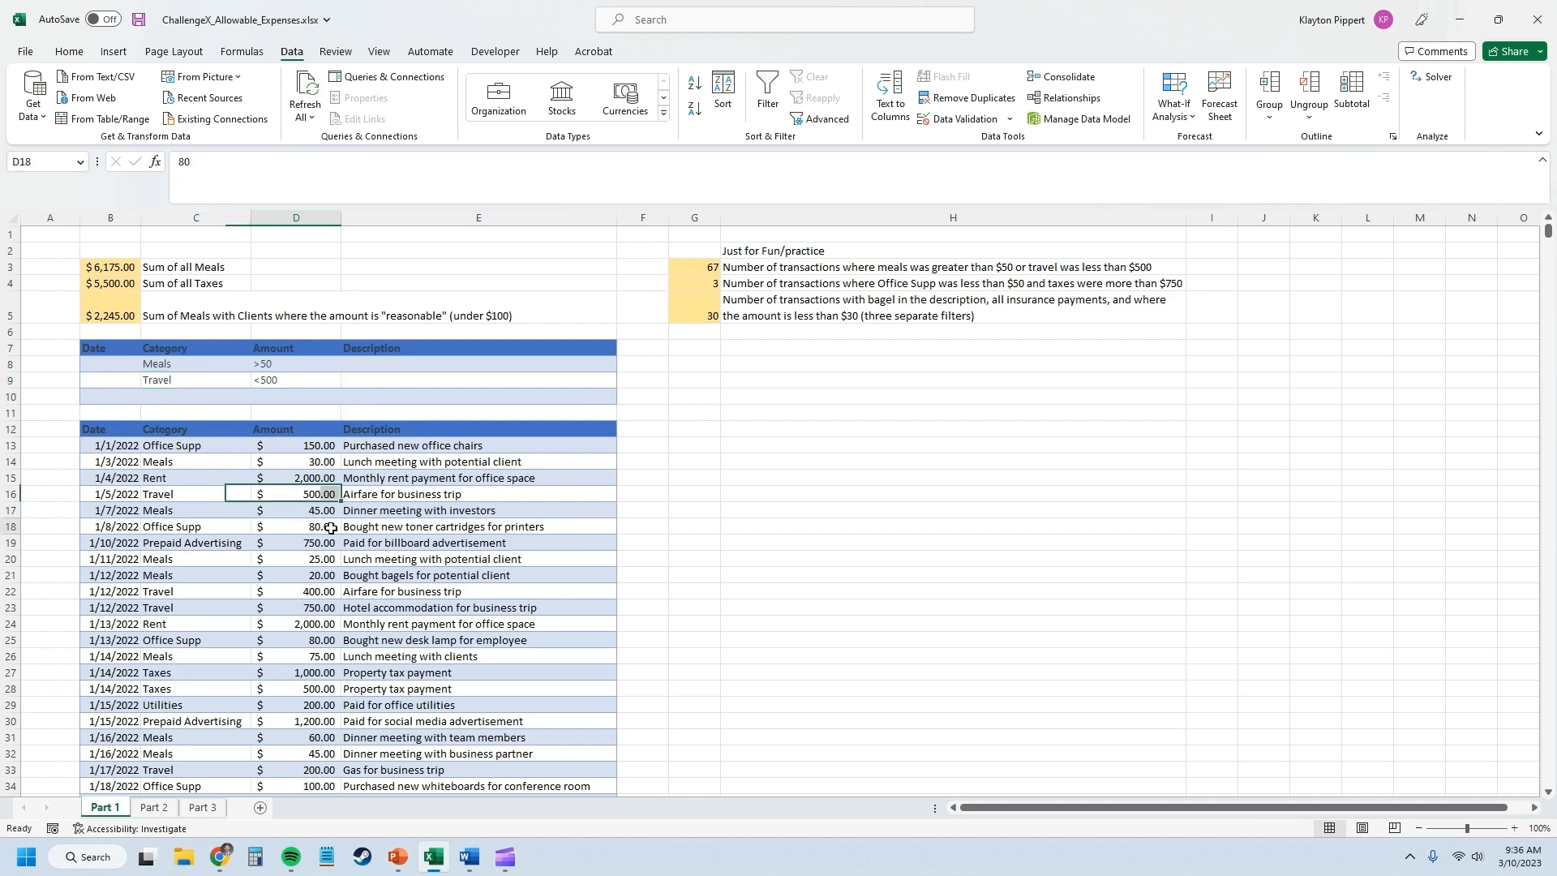
click(821, 122)
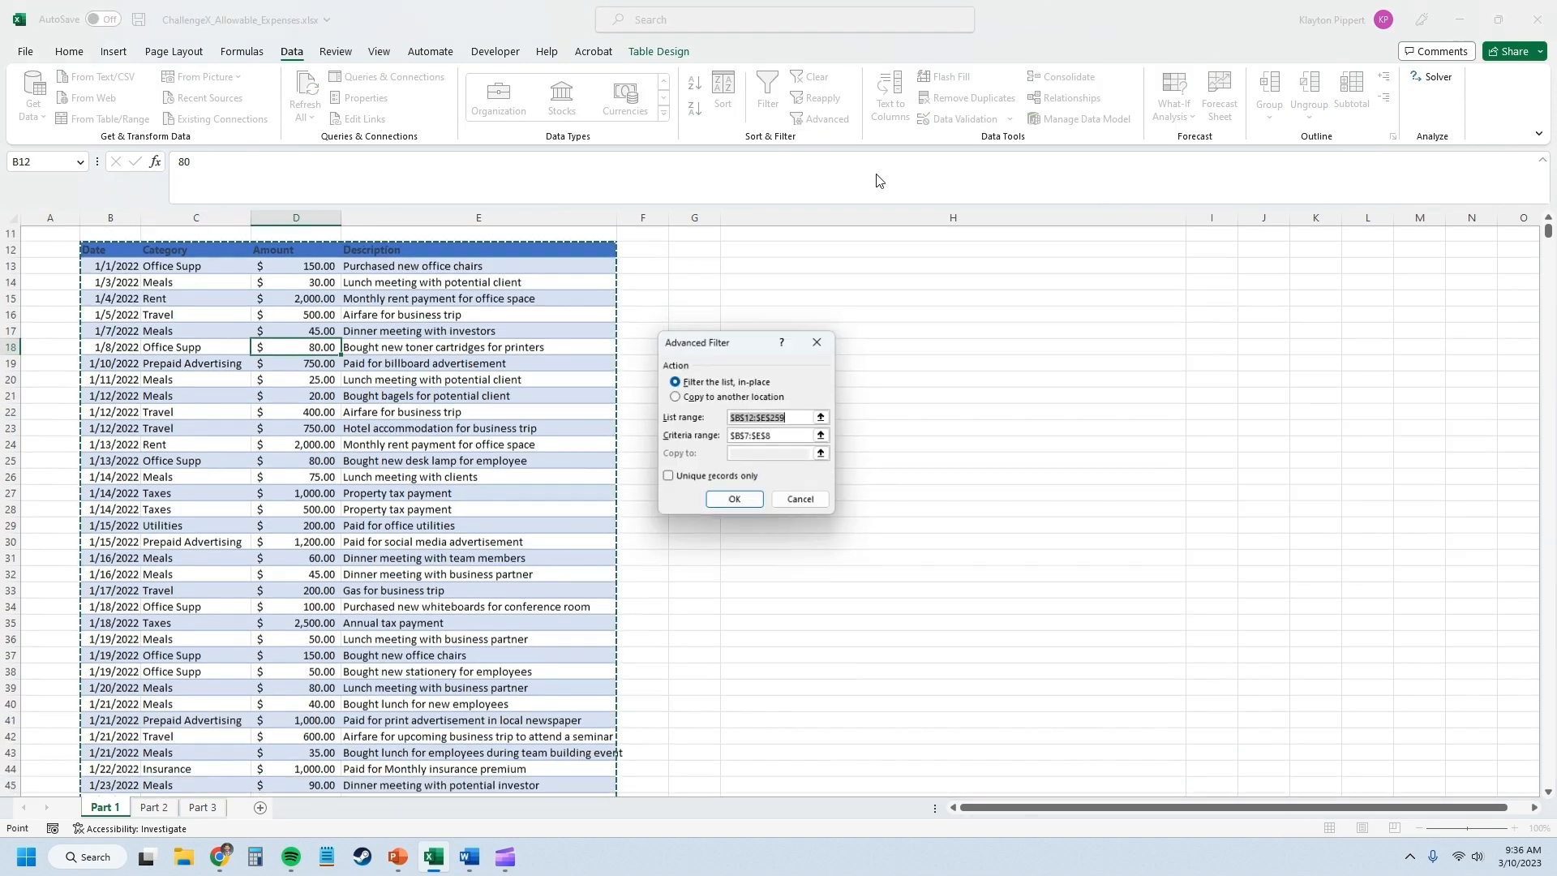
click(807, 419)
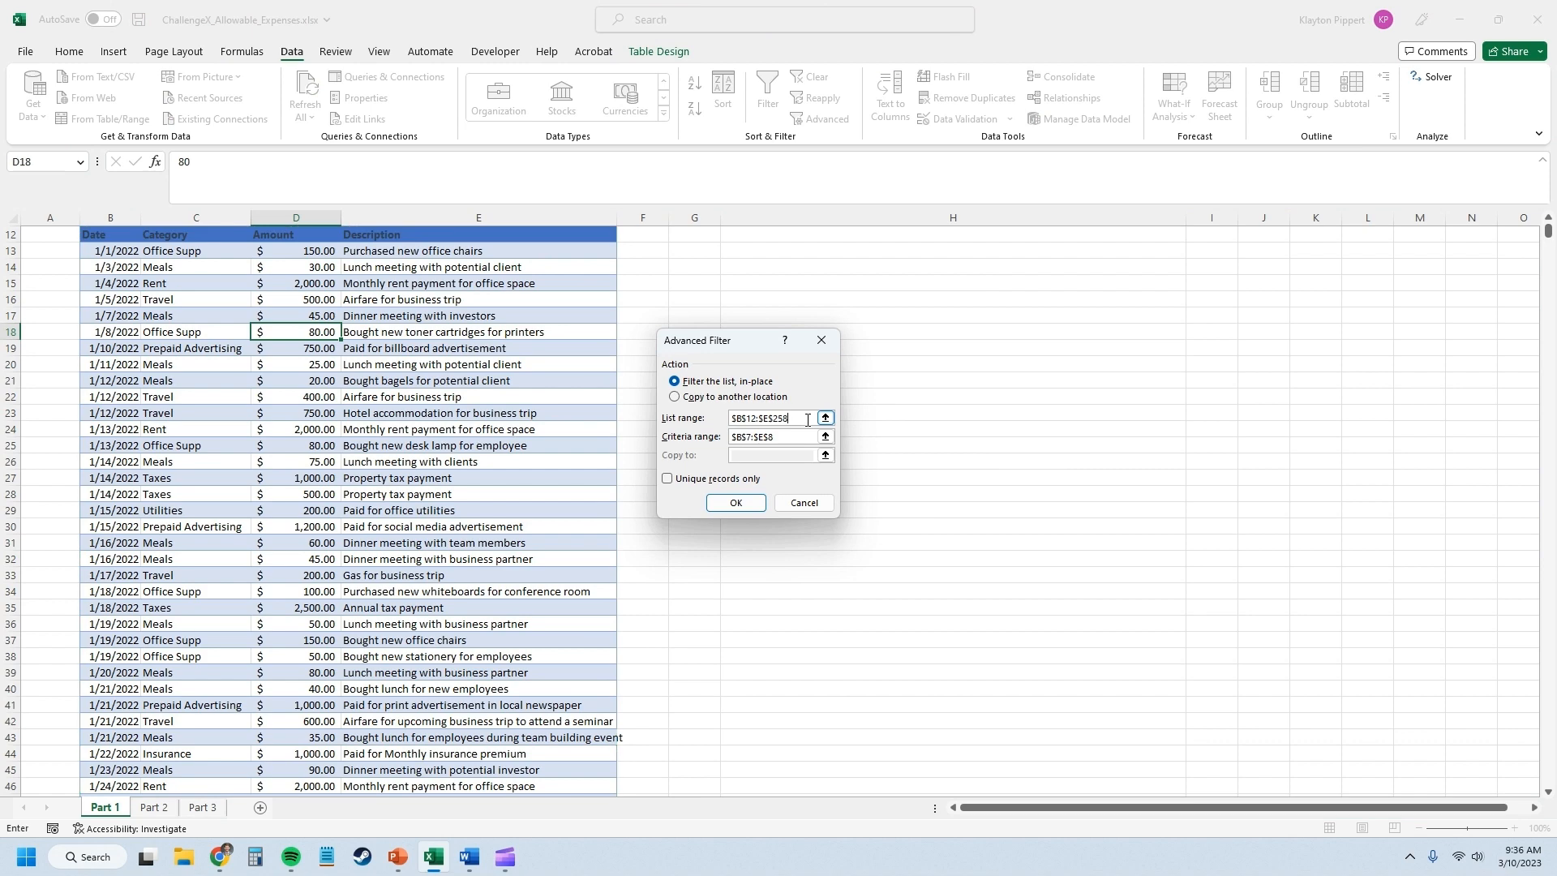
click(825, 436)
scroll(244, 364, up, 4)
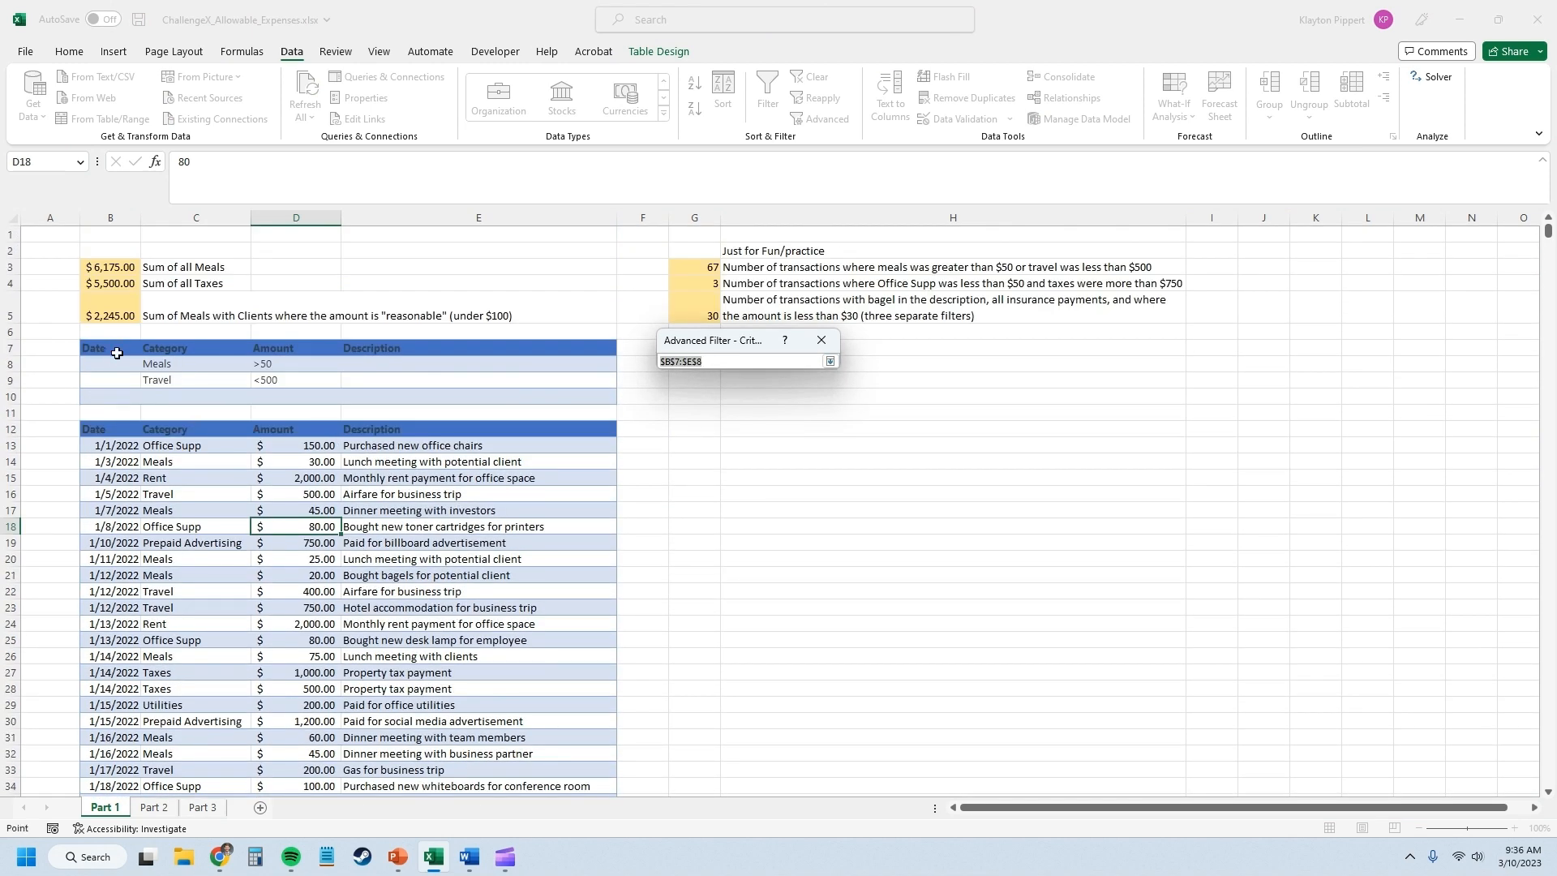
drag(117, 353, 567, 381)
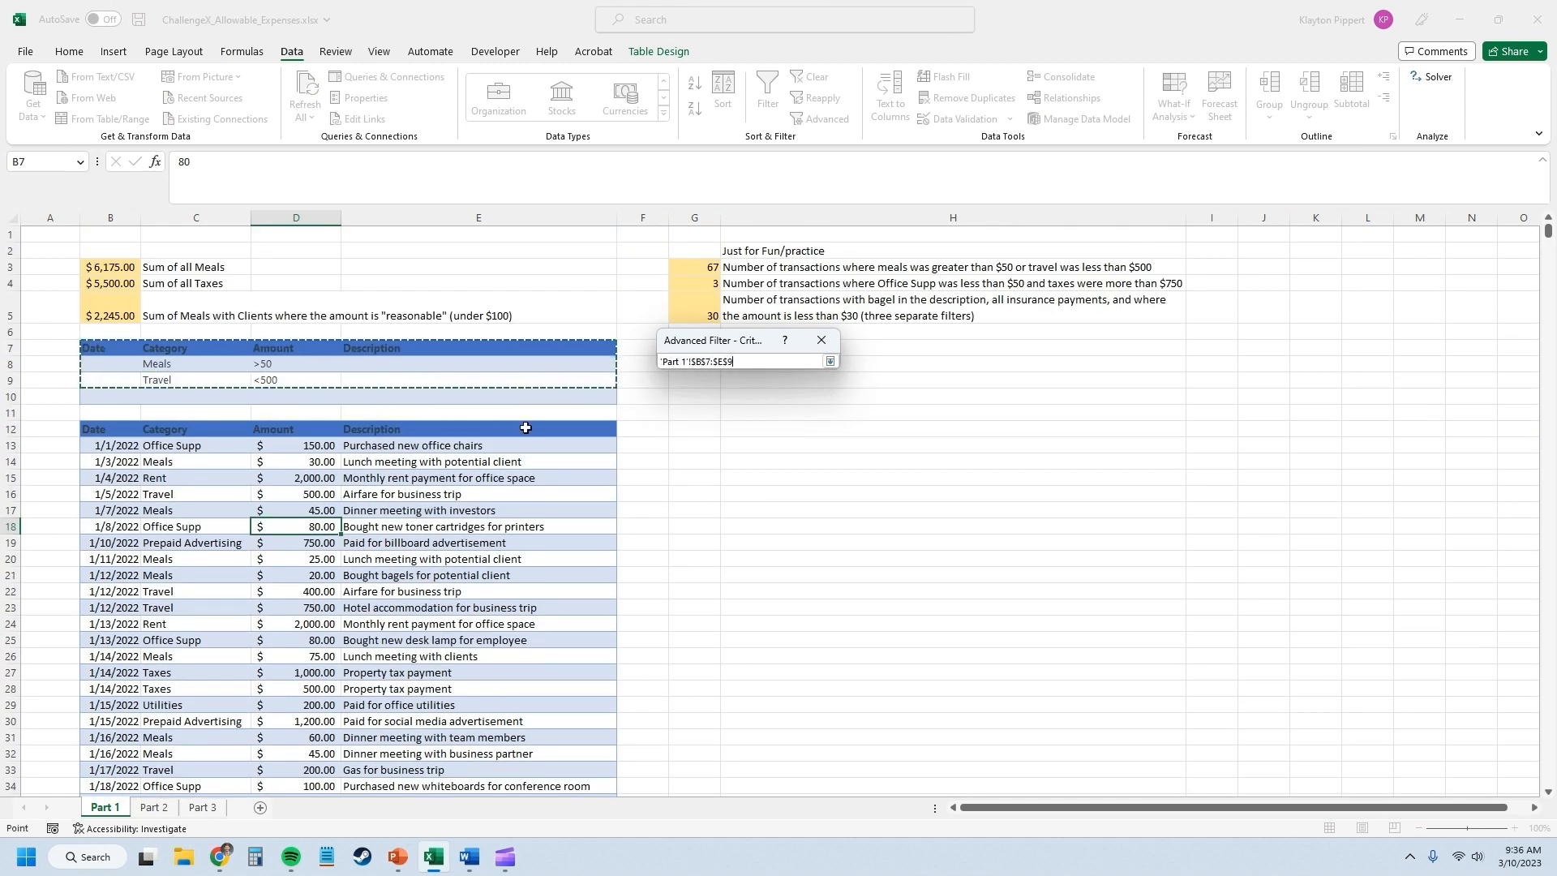
key(Return)
click(714, 496)
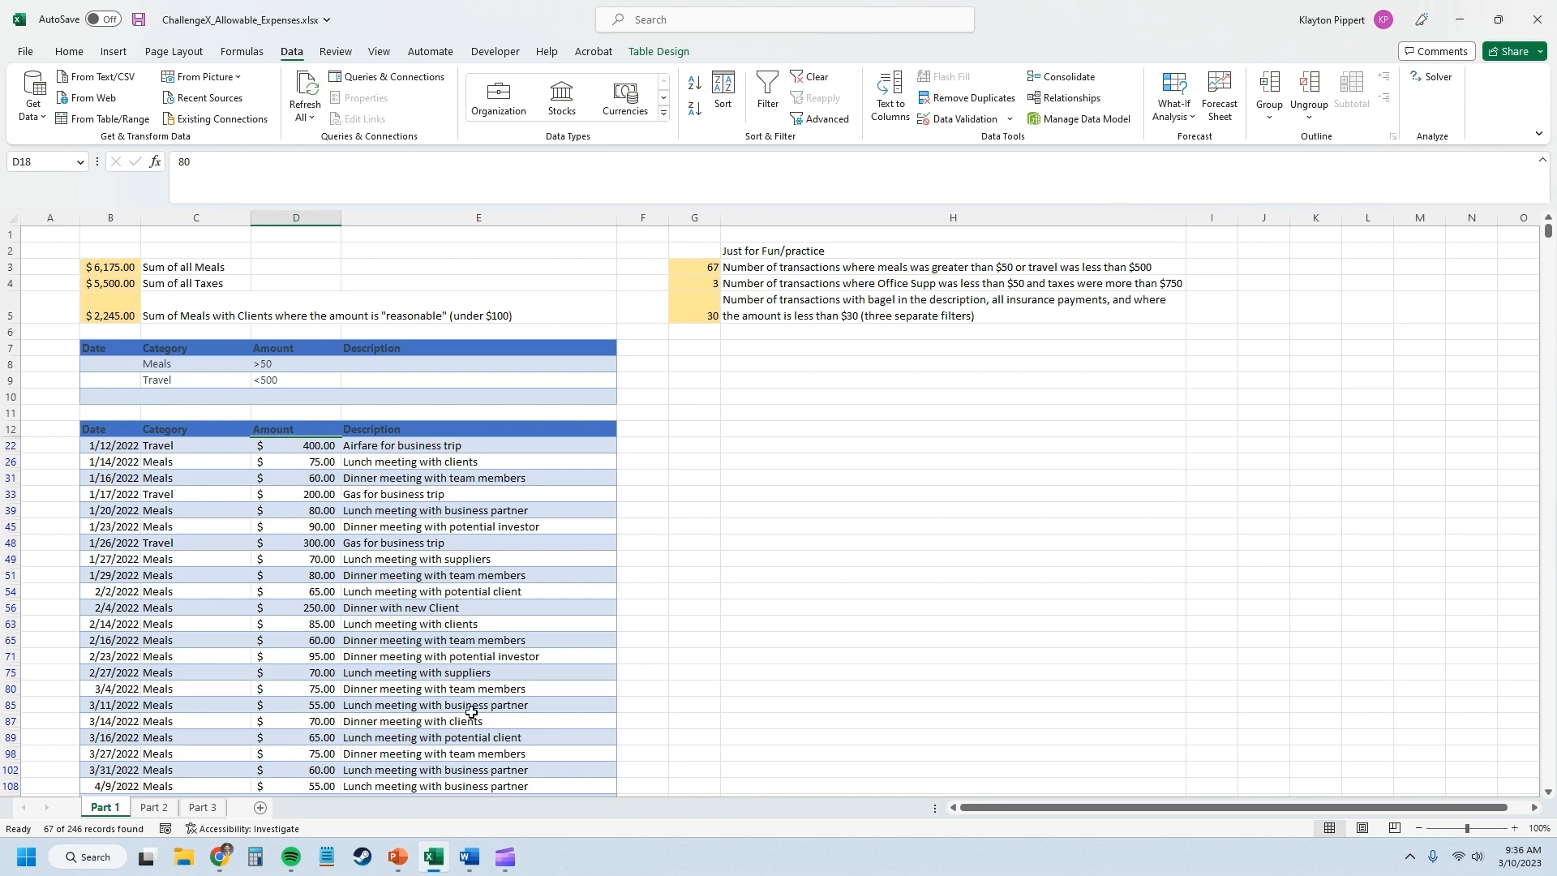
Check the total row of the filtered meals and travel list, and clear the filter.
scroll(369, 592, down, 17)
scroll(608, 445, down, 5)
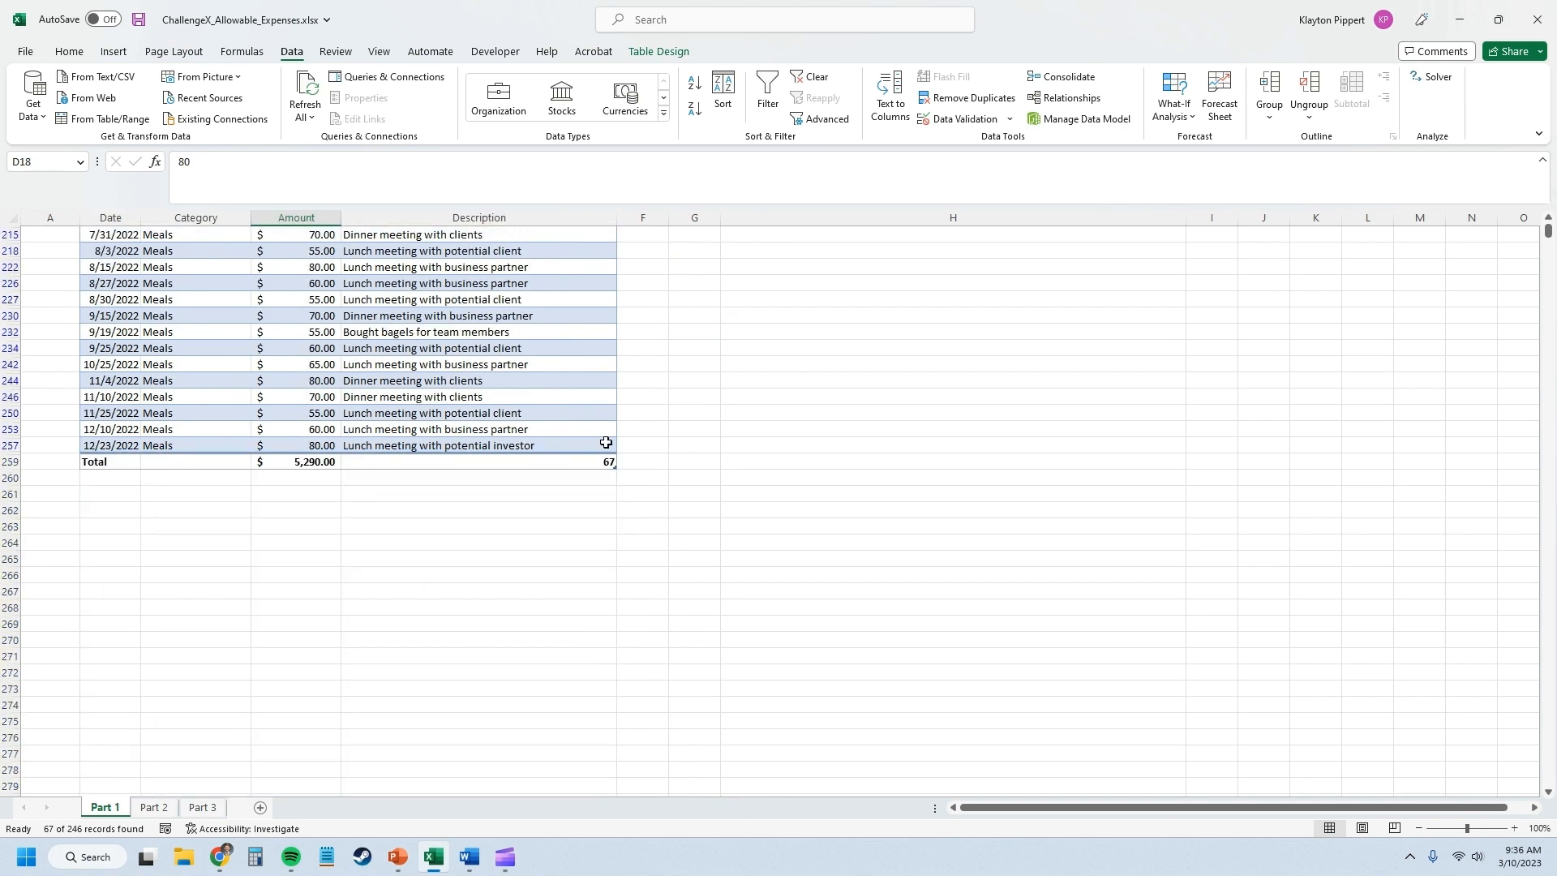
scroll(597, 501, up, 20)
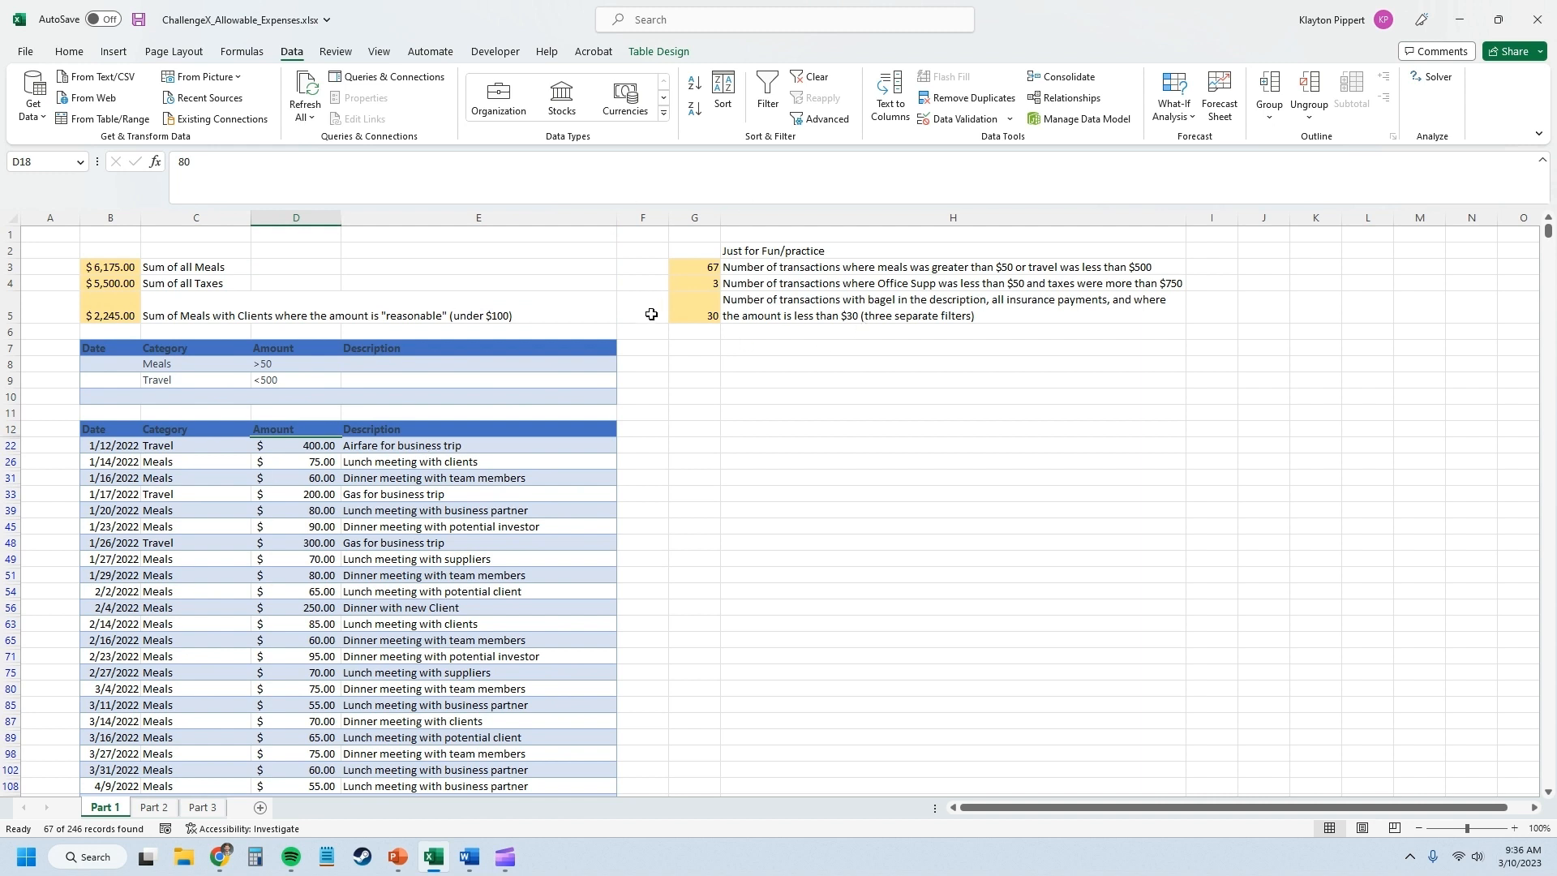
click(811, 76)
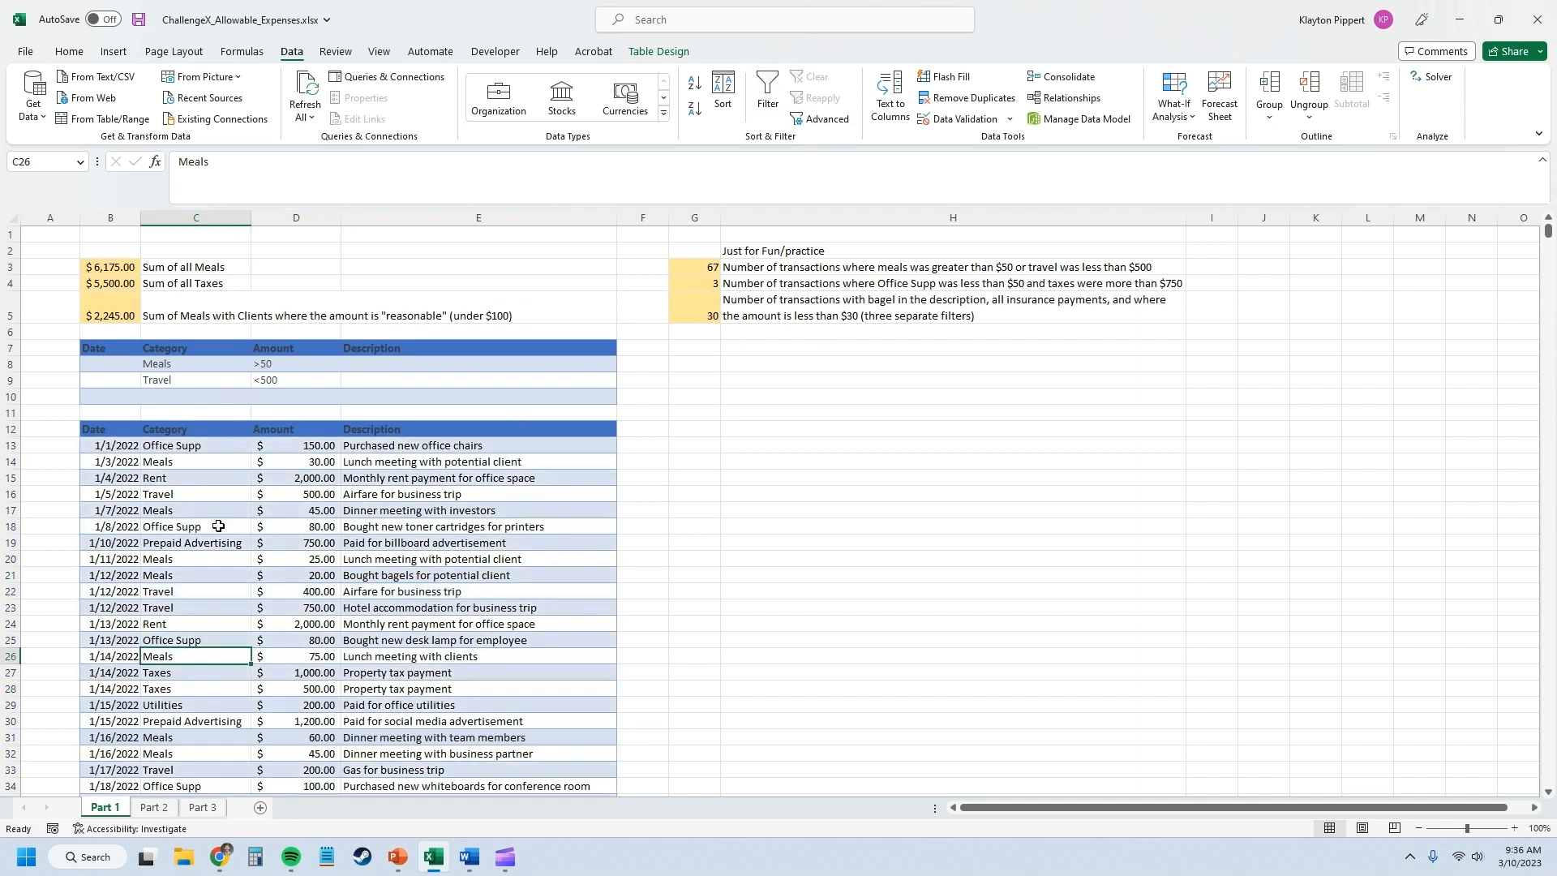
Open the Part 2 sheet and look over its expense table and the empty date-by-category grid.
click(153, 807)
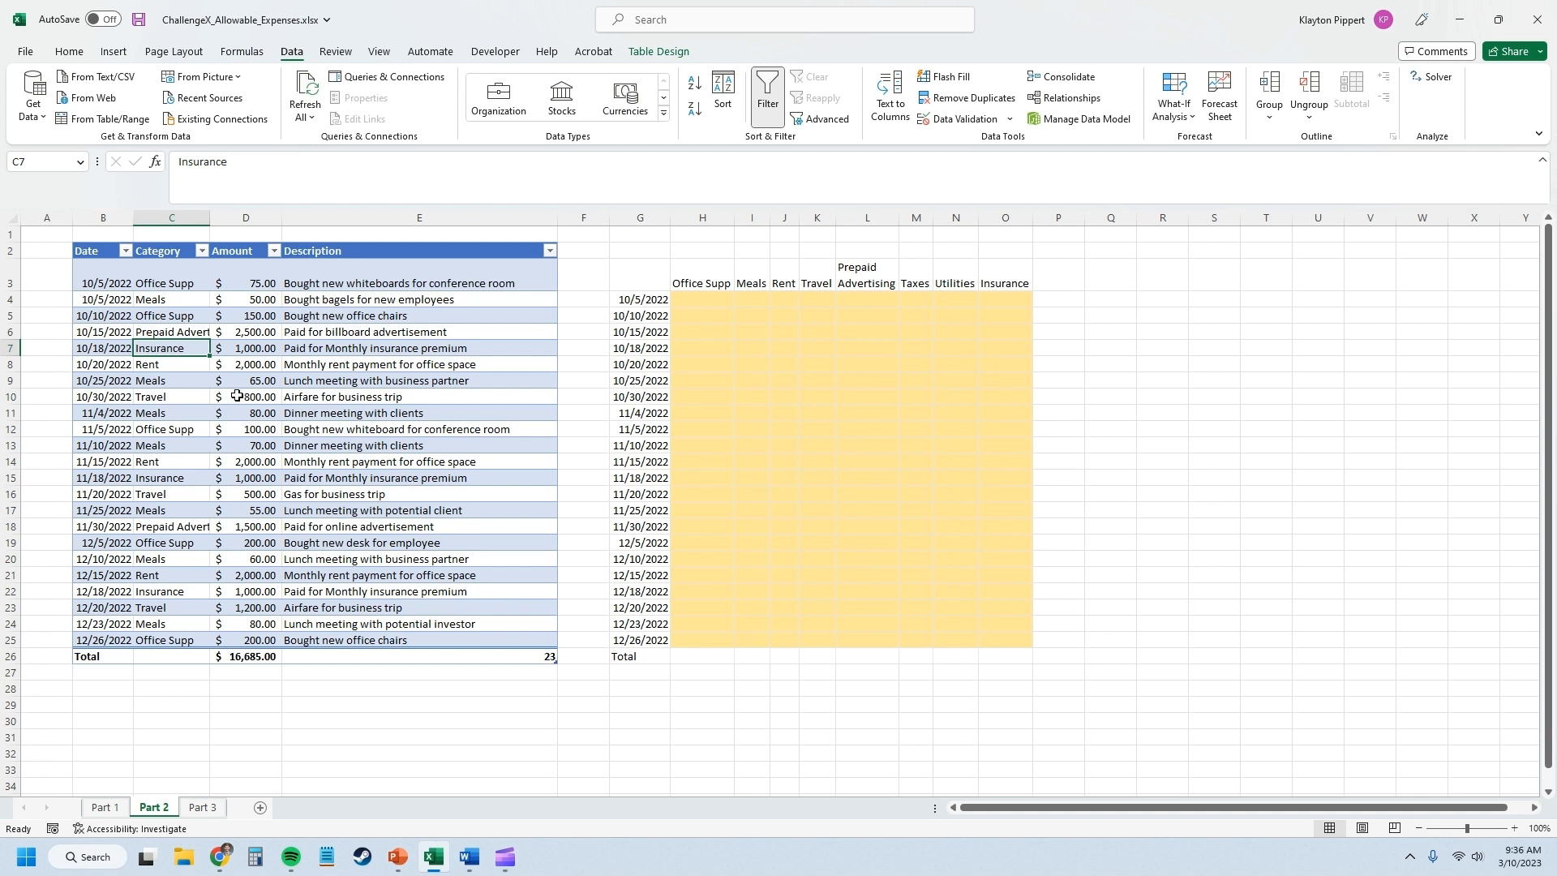
click(197, 331)
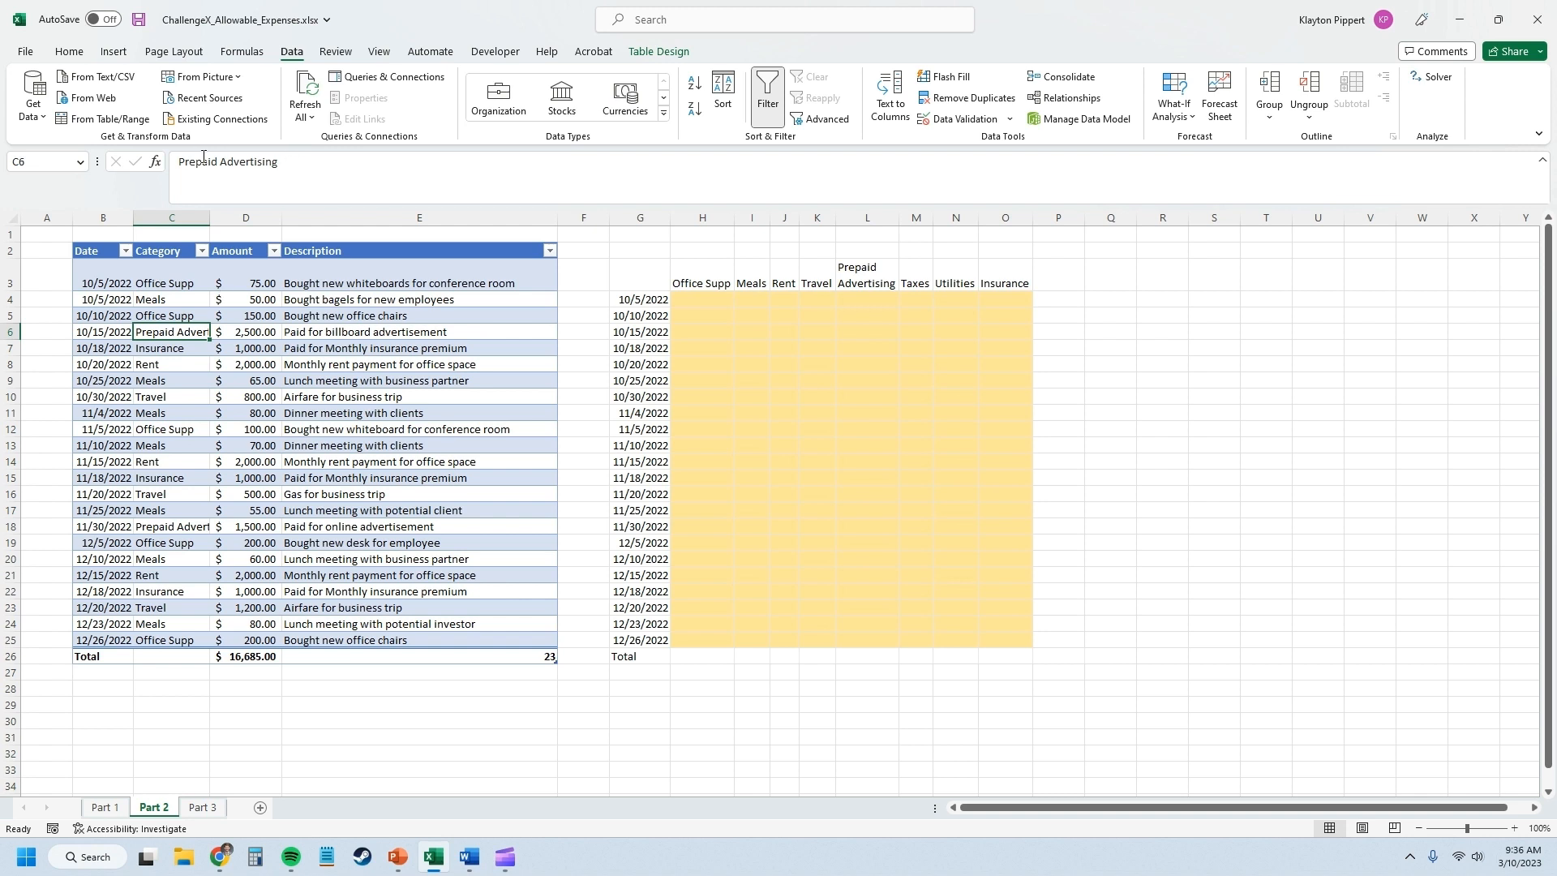
click(695, 300)
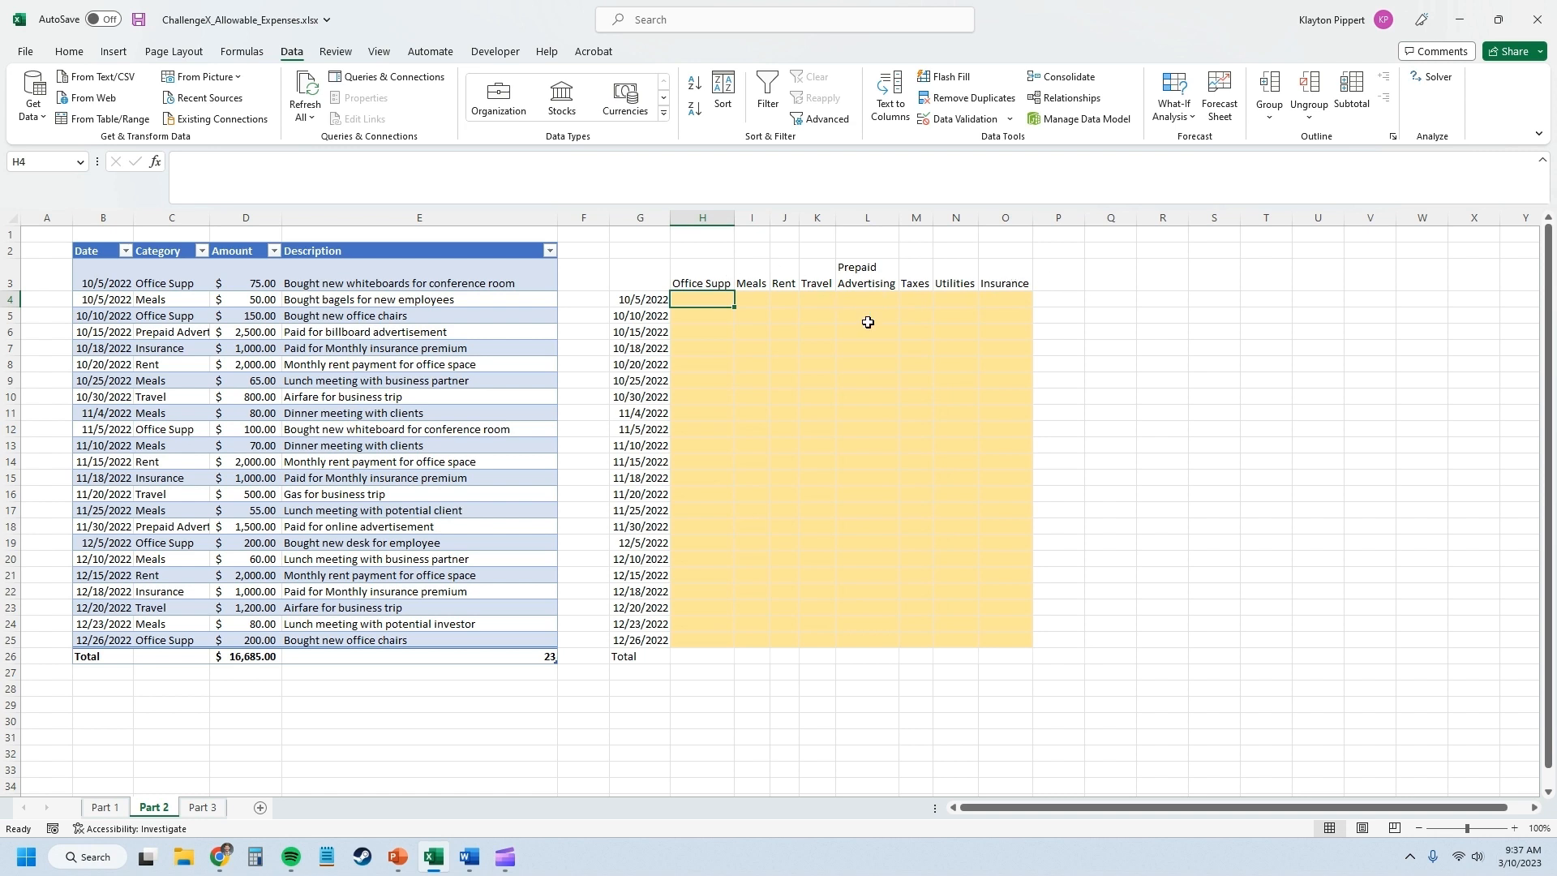
Name the Date column range B3:B25 date and verify the named range by selecting it.
drag(91, 269, 103, 642)
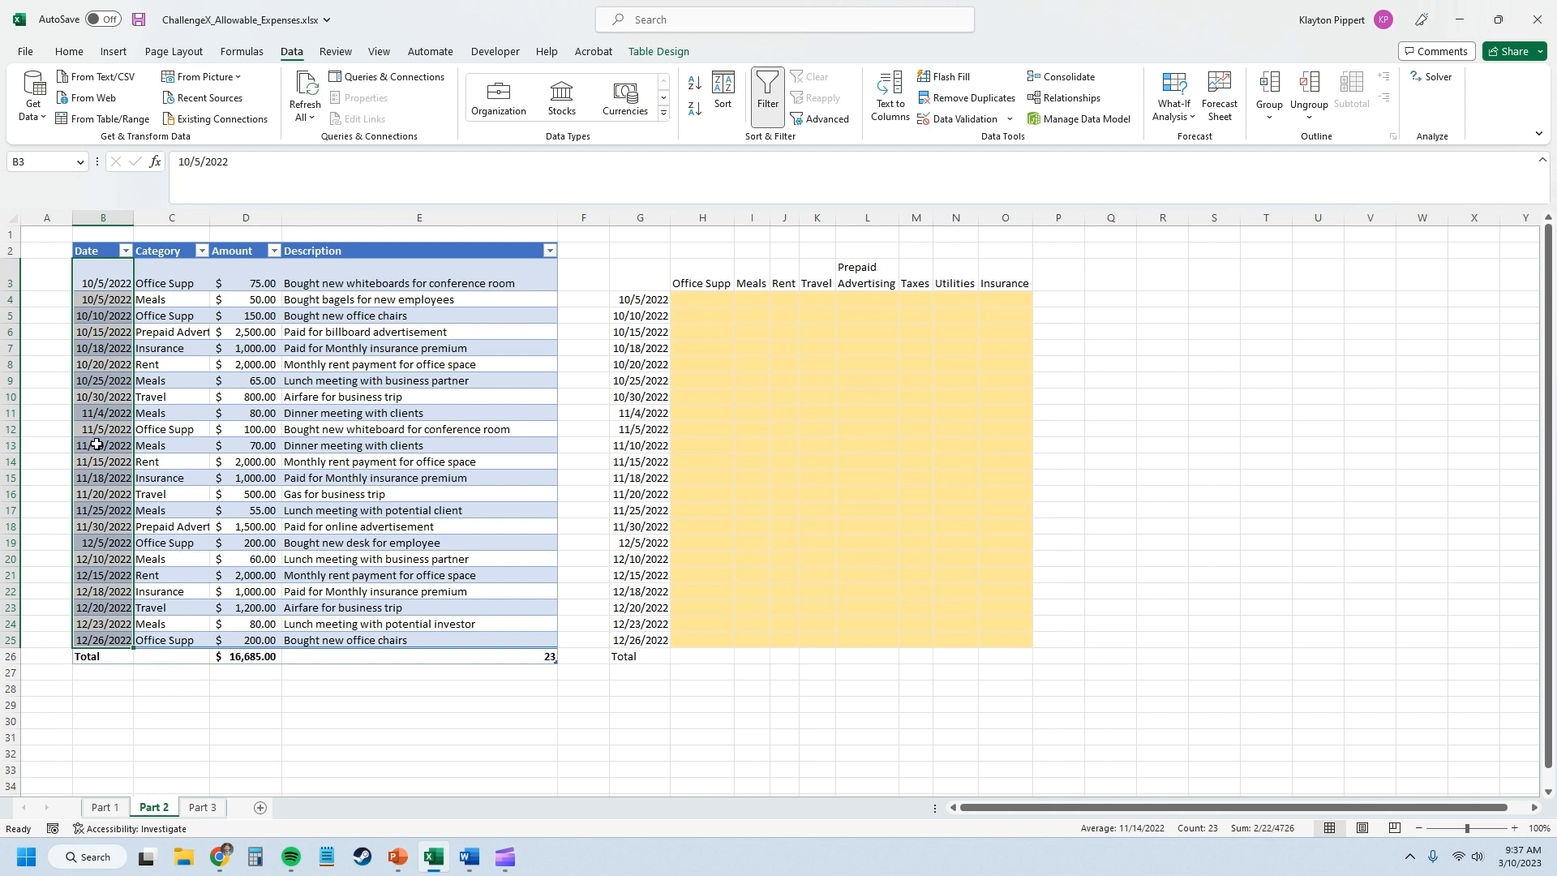
click(242, 51)
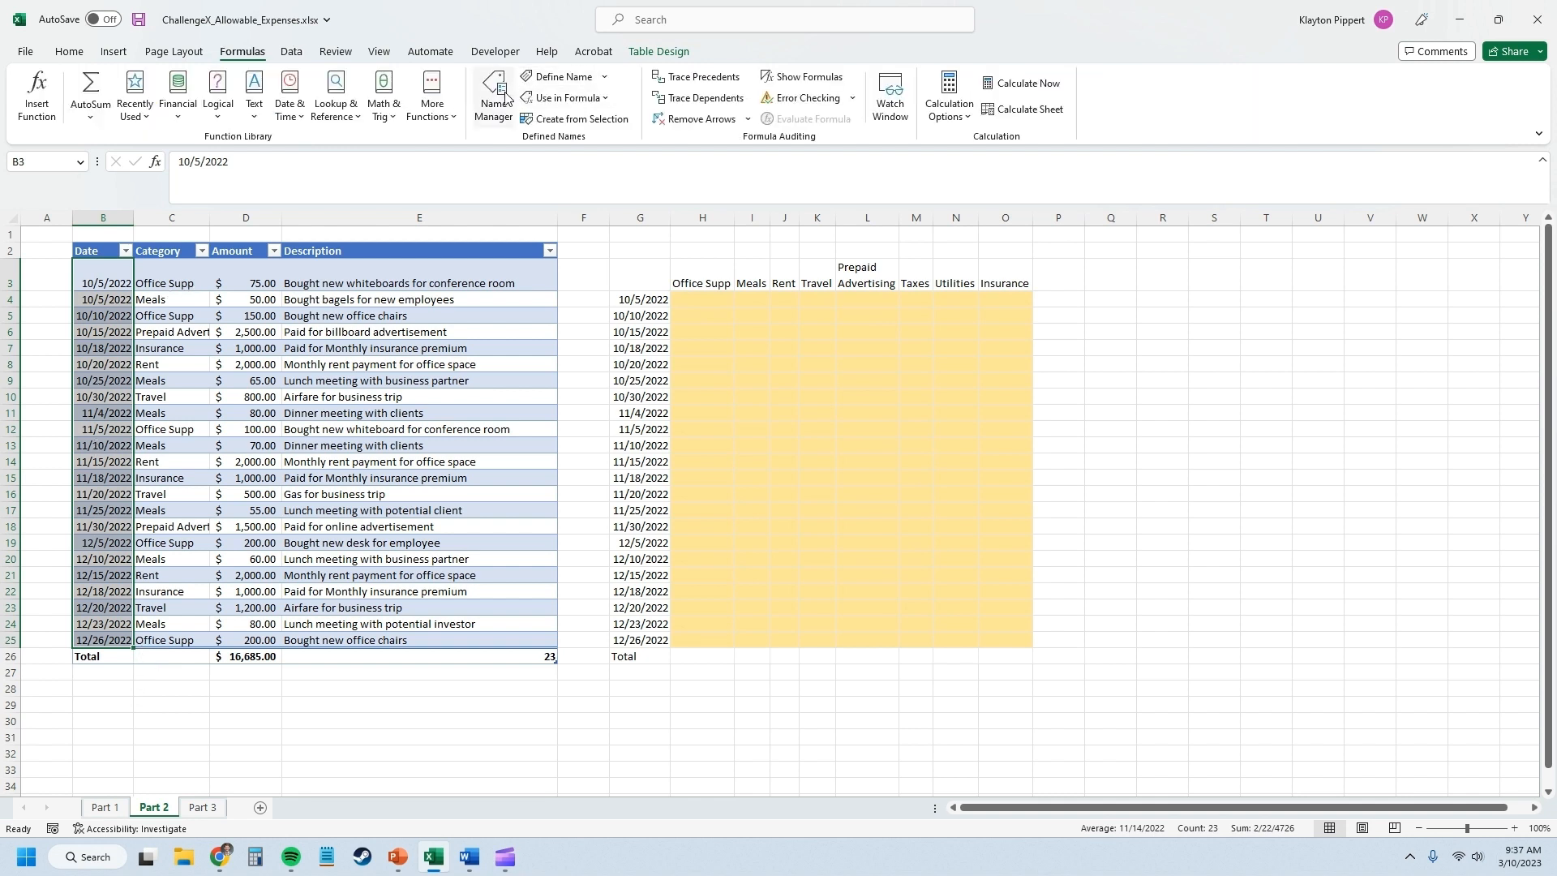
click(50, 167)
text(date)
key(Return)
click(41, 299)
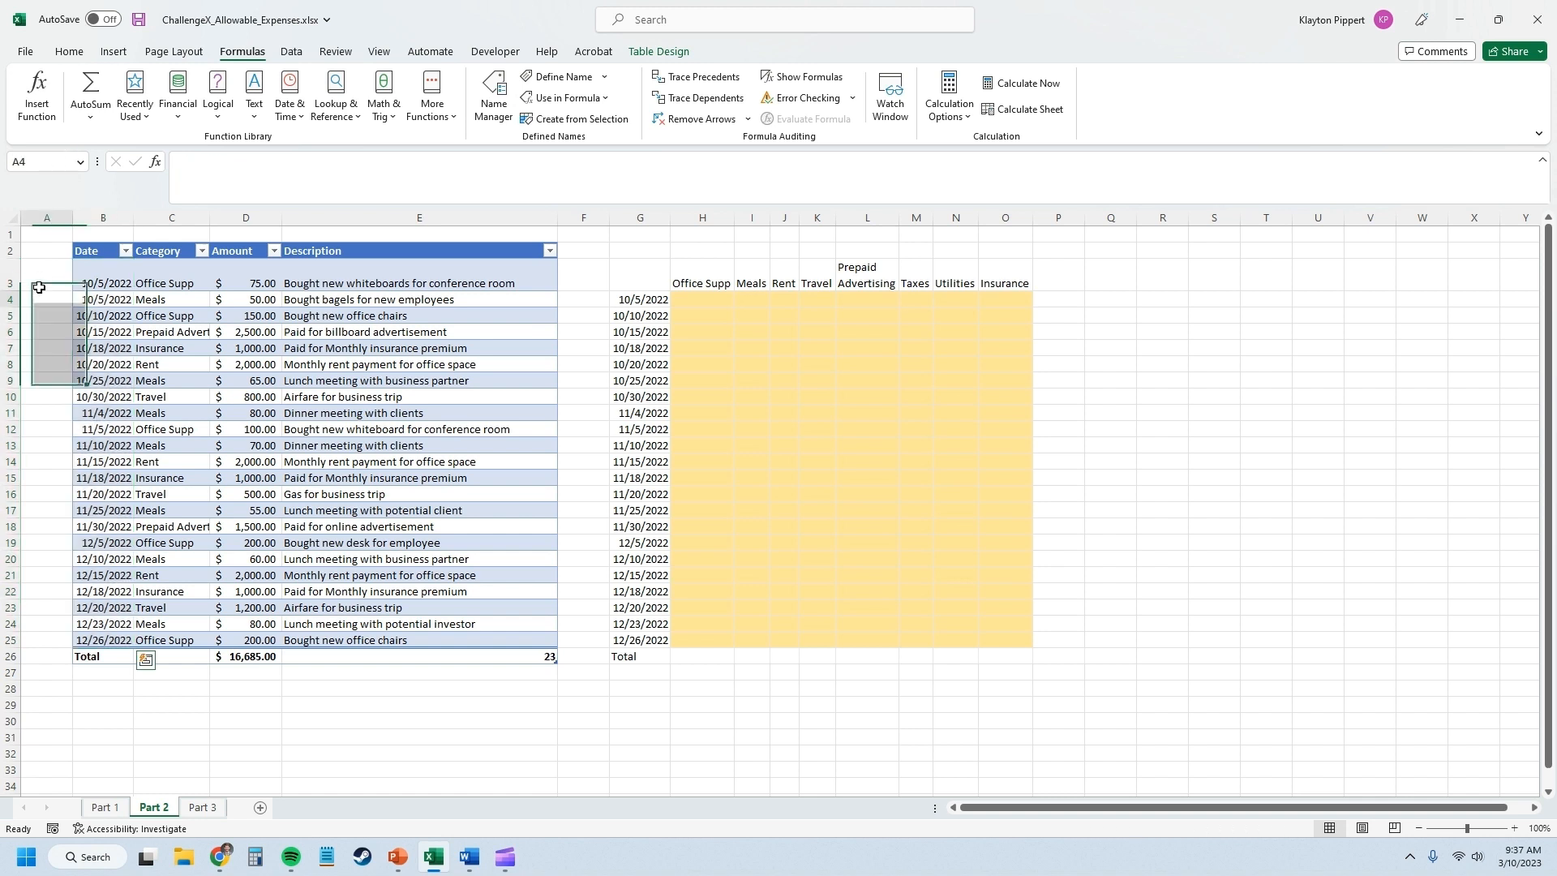
click(81, 161)
click(33, 217)
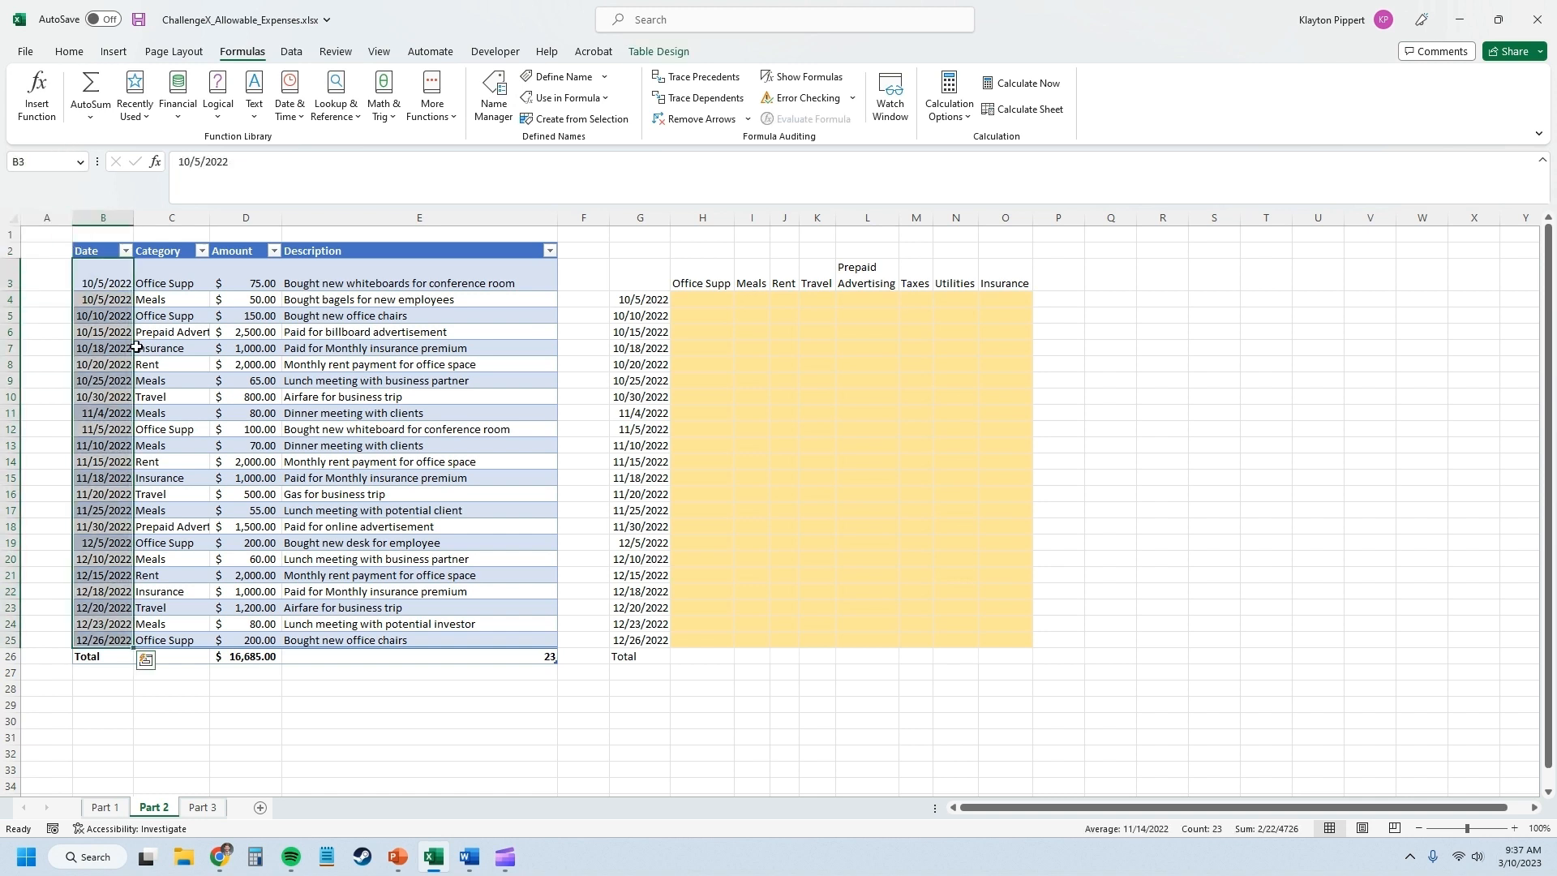
Name the Category column range C3:C25 category.
drag(174, 285, 166, 636)
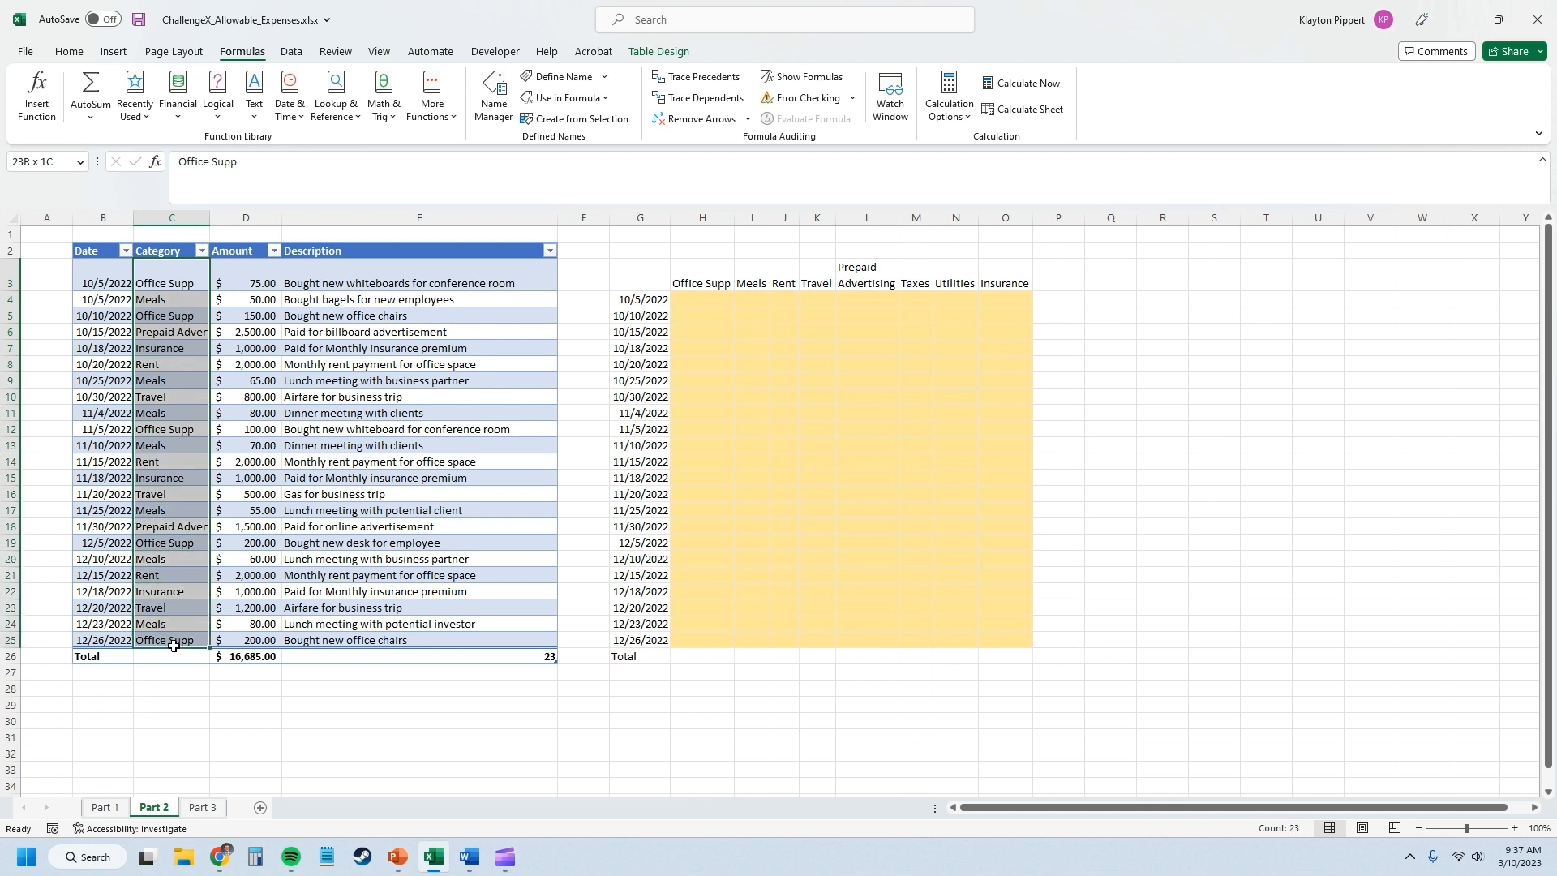
click(49, 158)
text(category)
key(Return)
Name the Amount column range D3:D25 amount.
drag(252, 277, 255, 640)
click(33, 157)
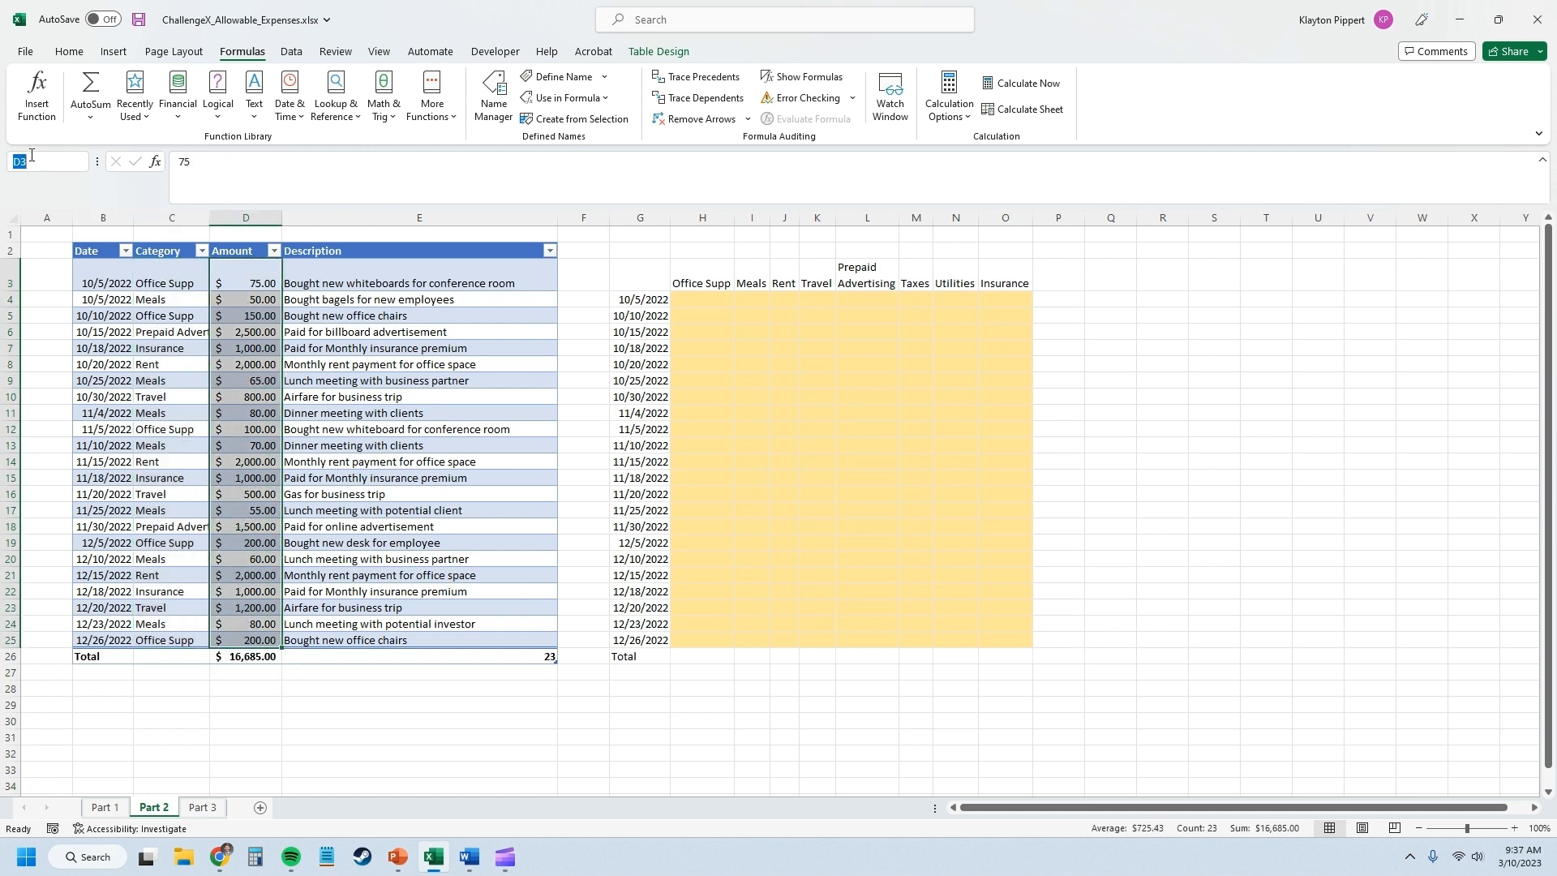
text(amount)
key(Return)
Name the Description column range E3:E24 description.
drag(356, 272, 343, 624)
click(59, 154)
text(d)
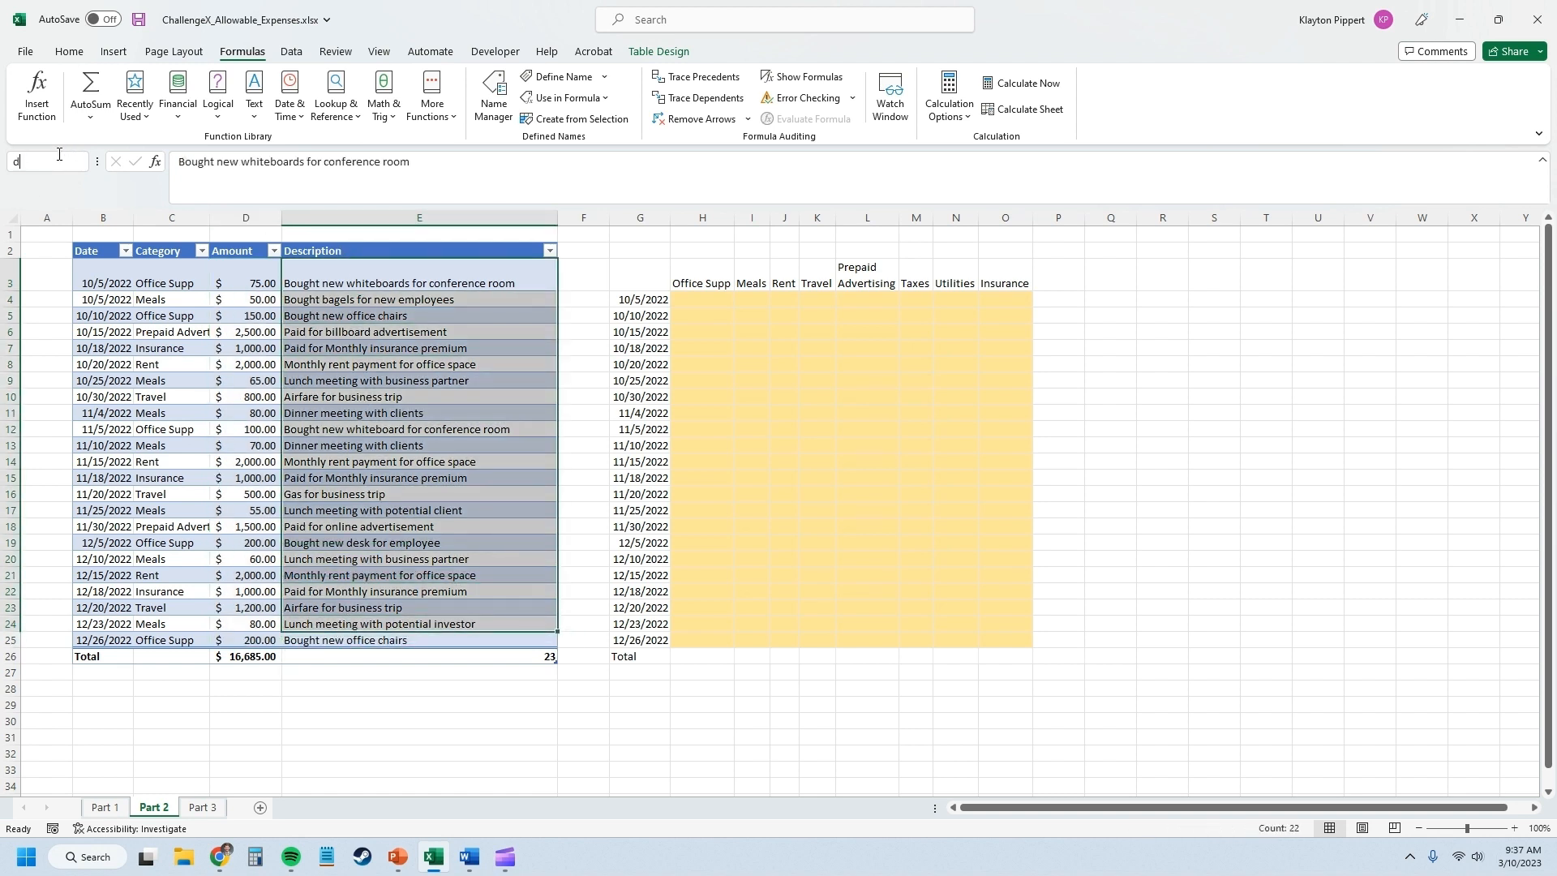
text(escription)
key(Return)
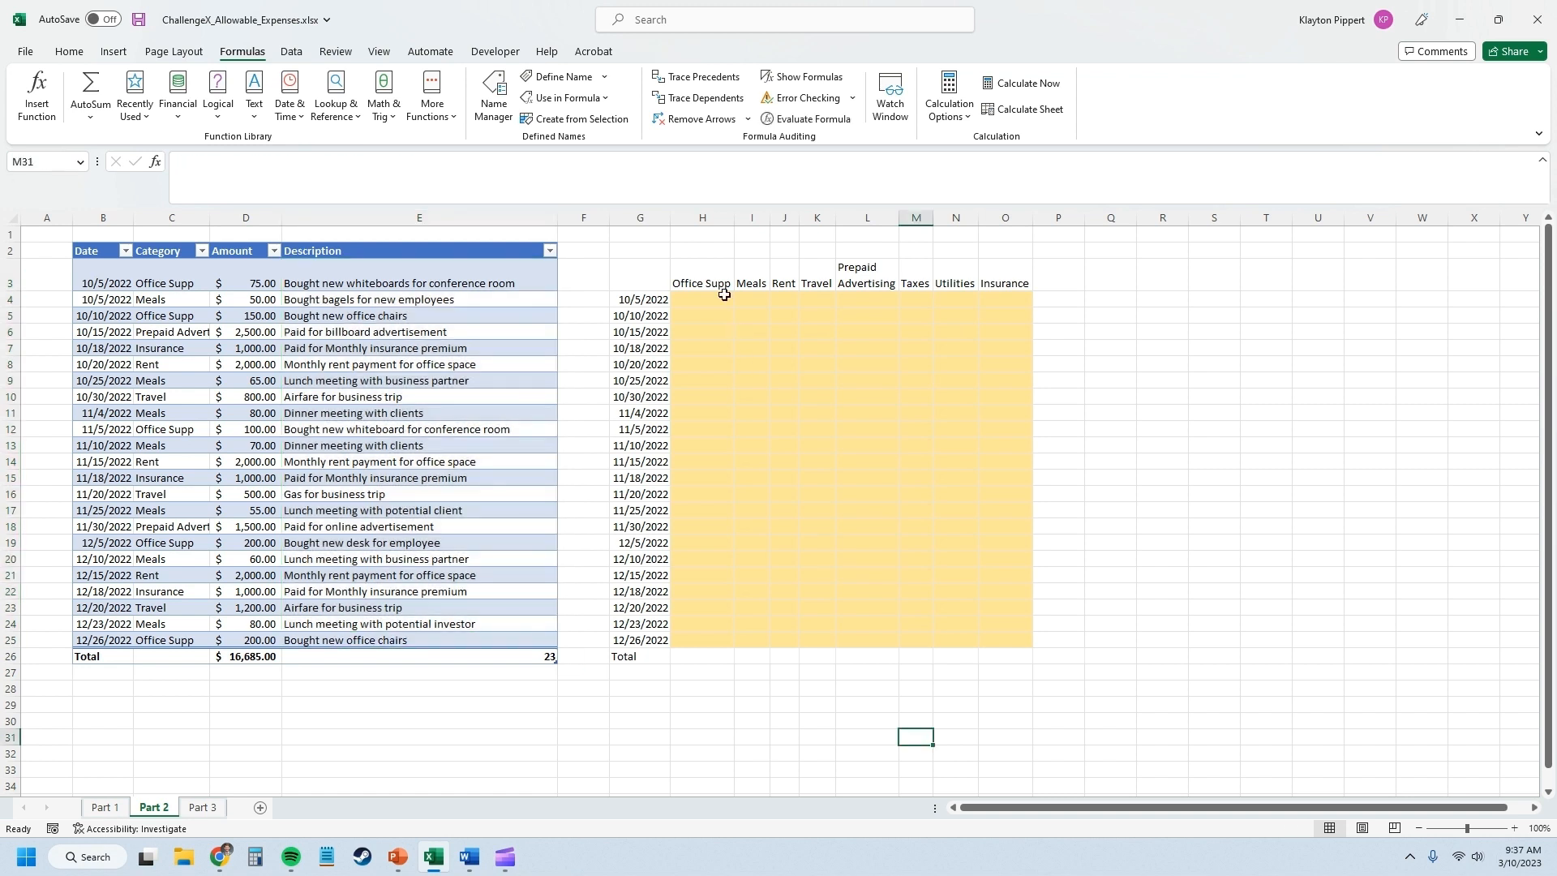
Start a SUM formula in H4 with the date condition ($G4=date), anchoring only the column of the date reference.
click(695, 304)
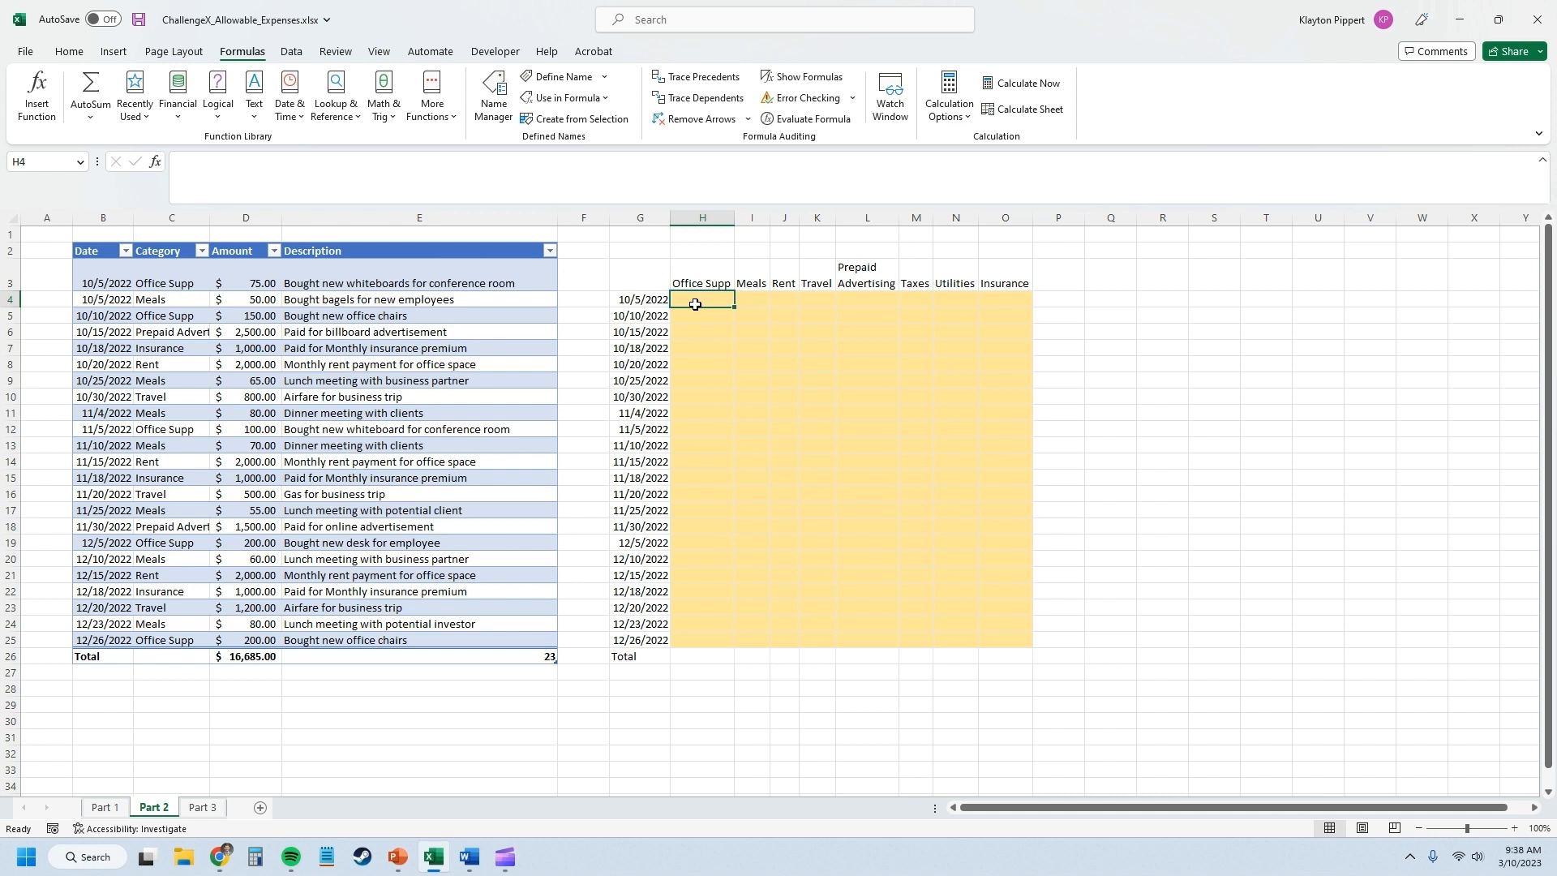
text(=)
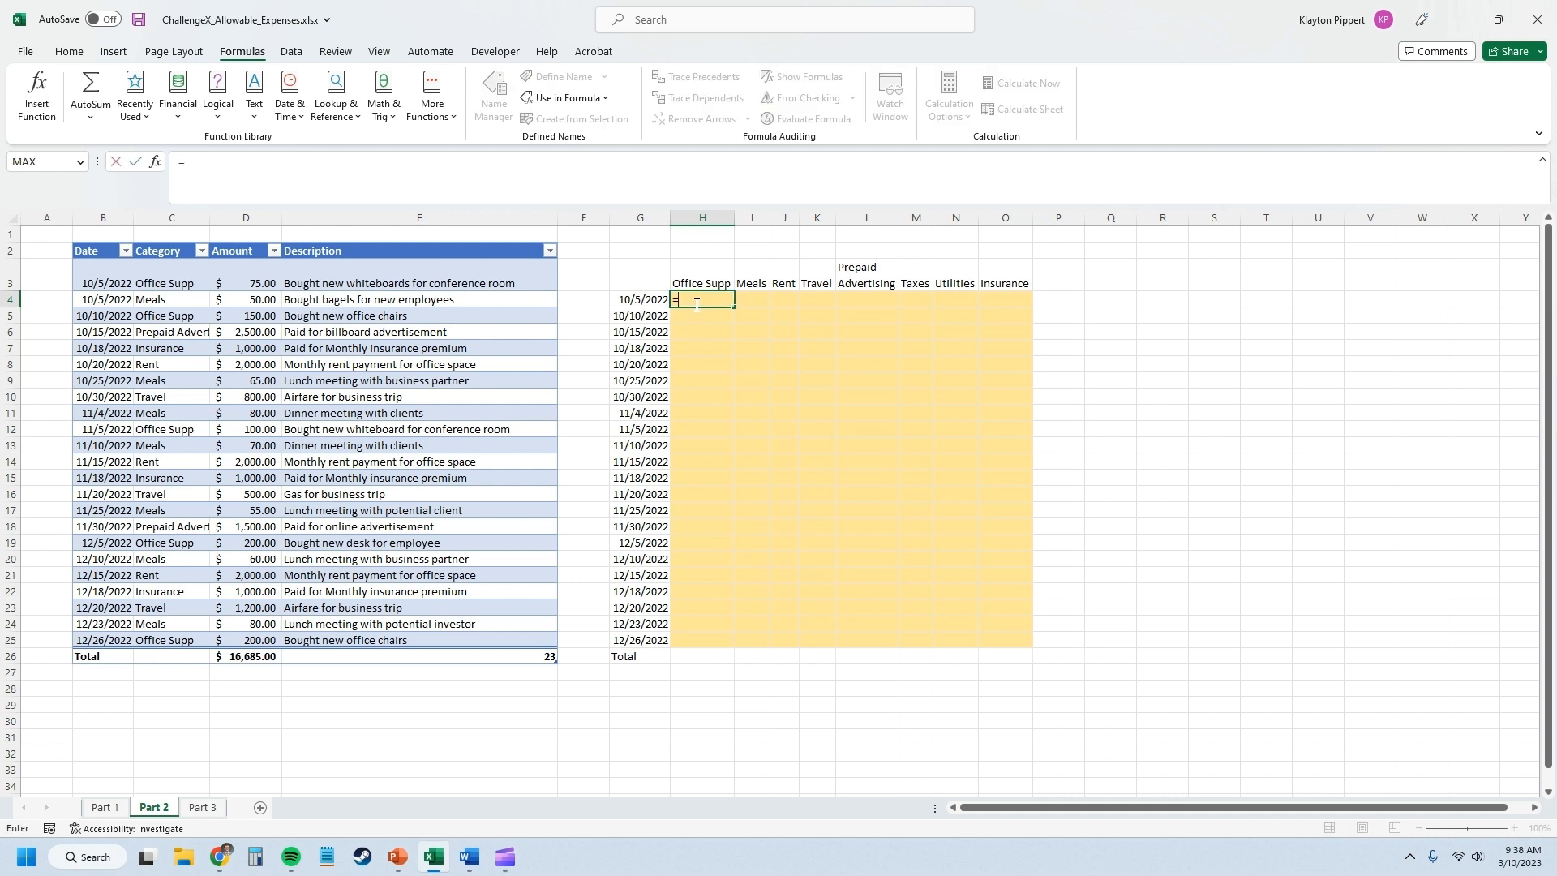
text(SUM(()
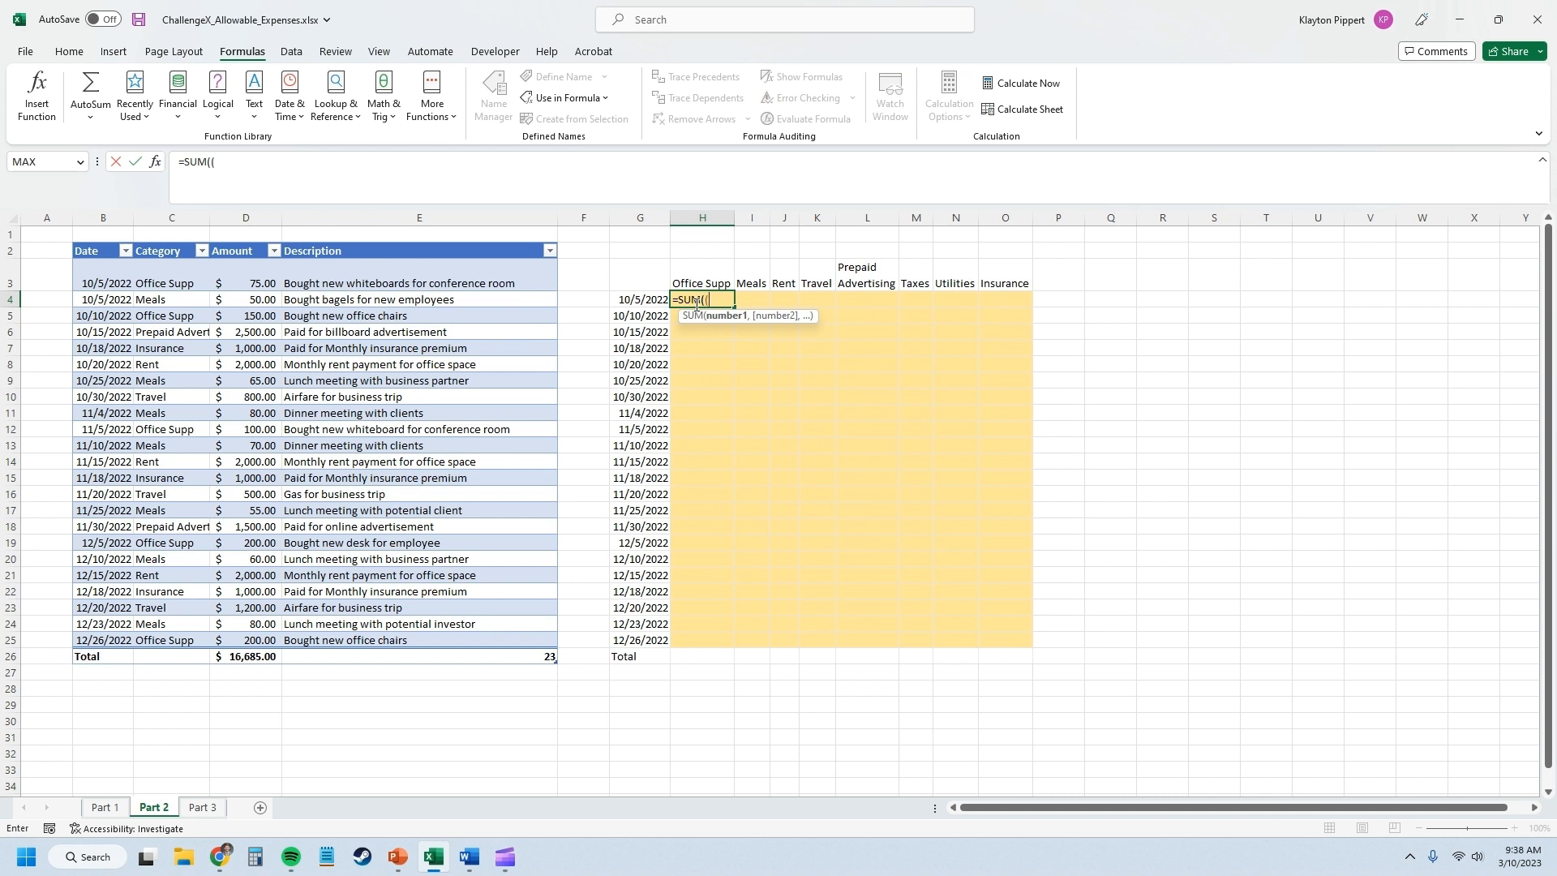
click(629, 304)
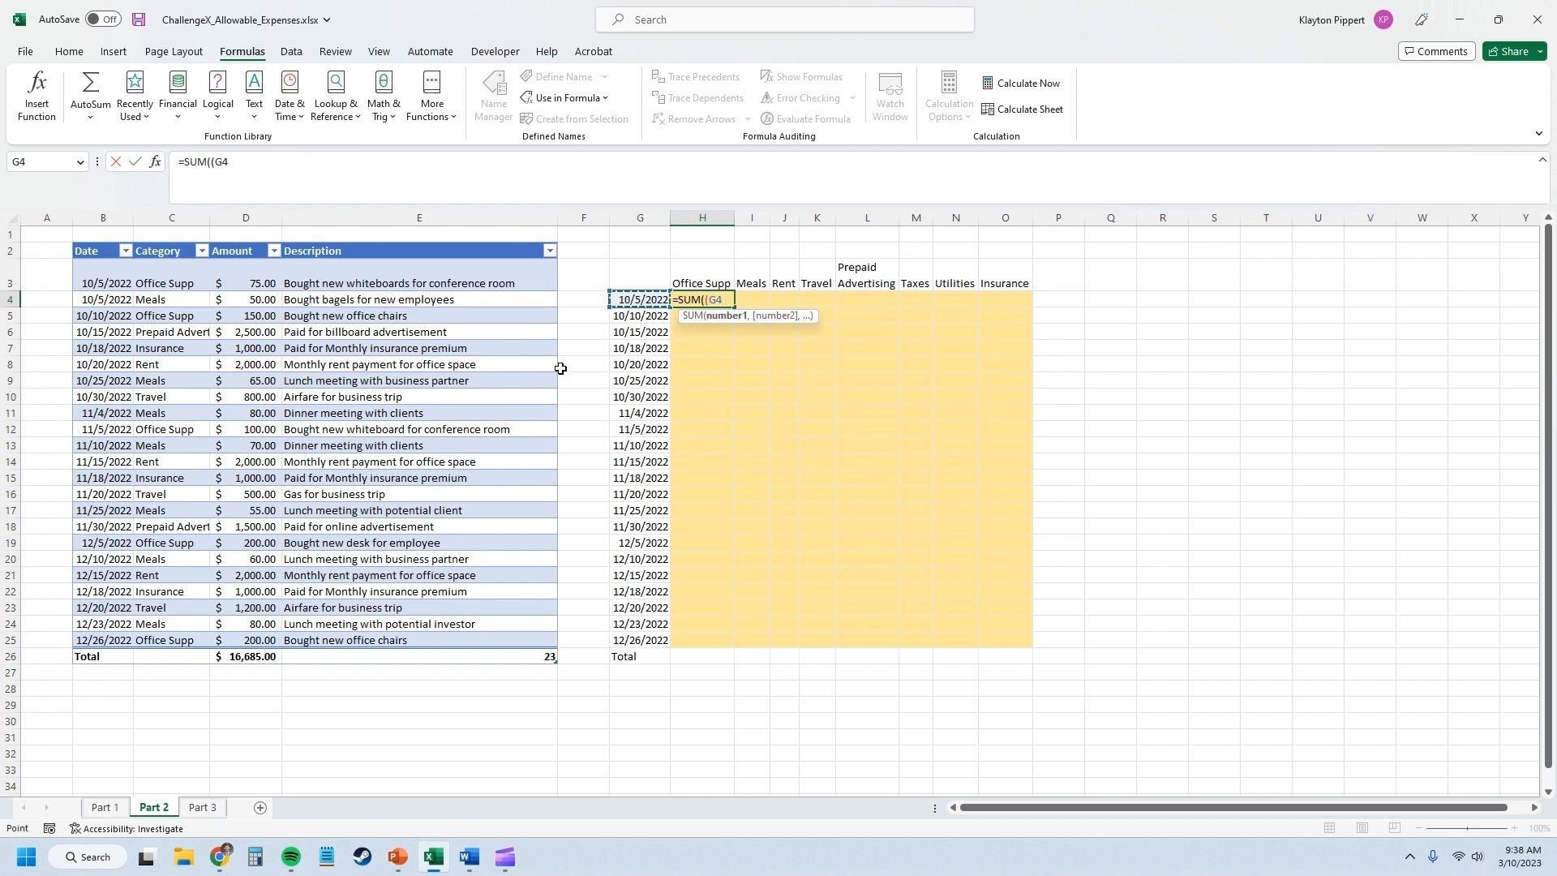
key(F4)
key(F4)
key(F4)
text(=date)
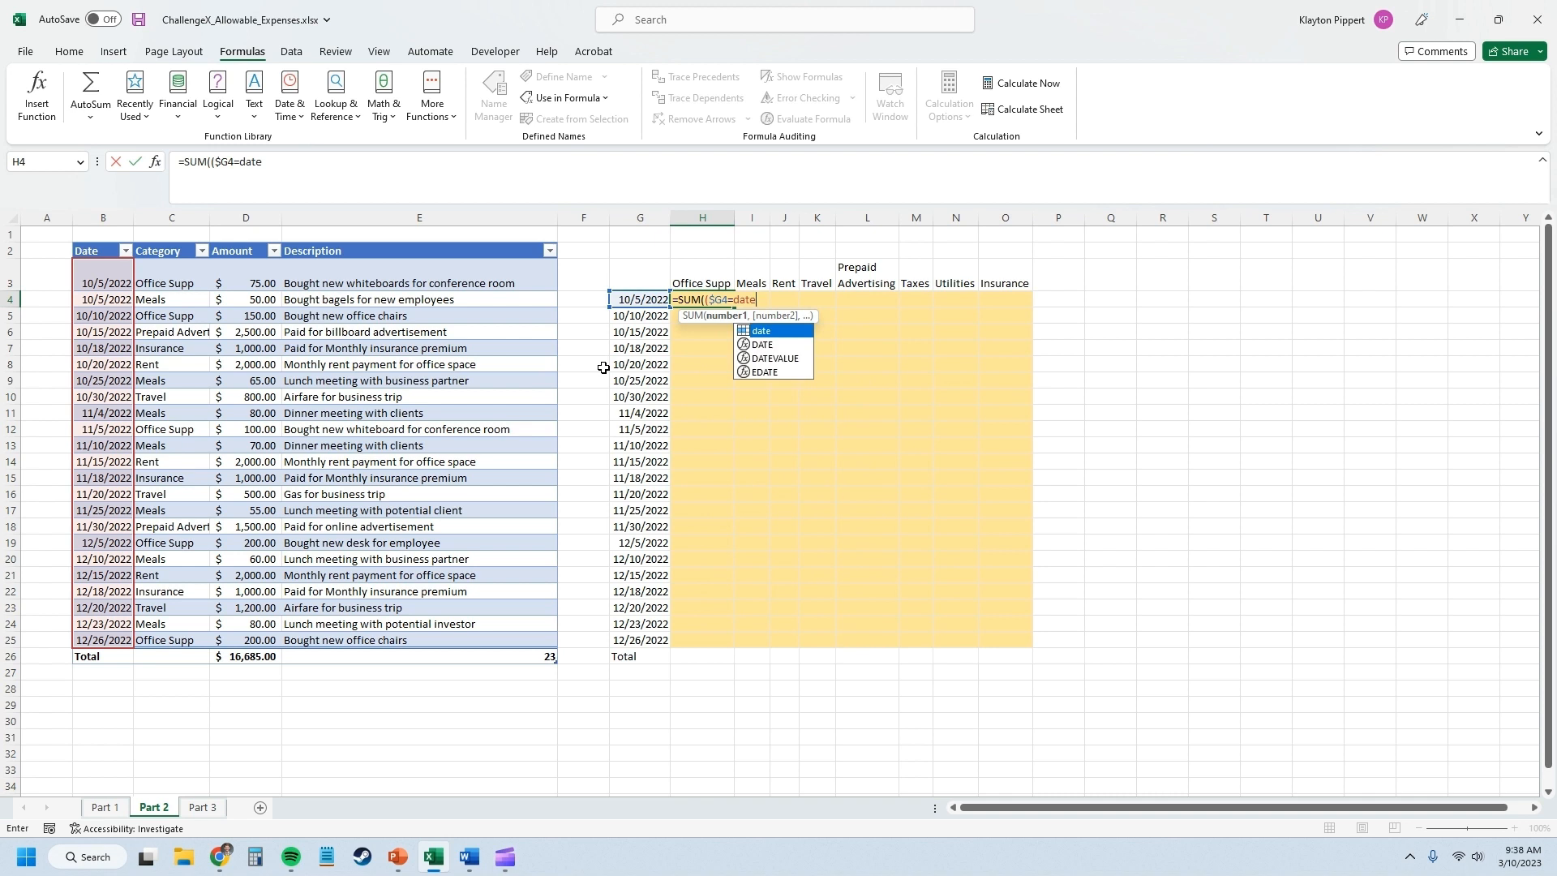
key(Escape)
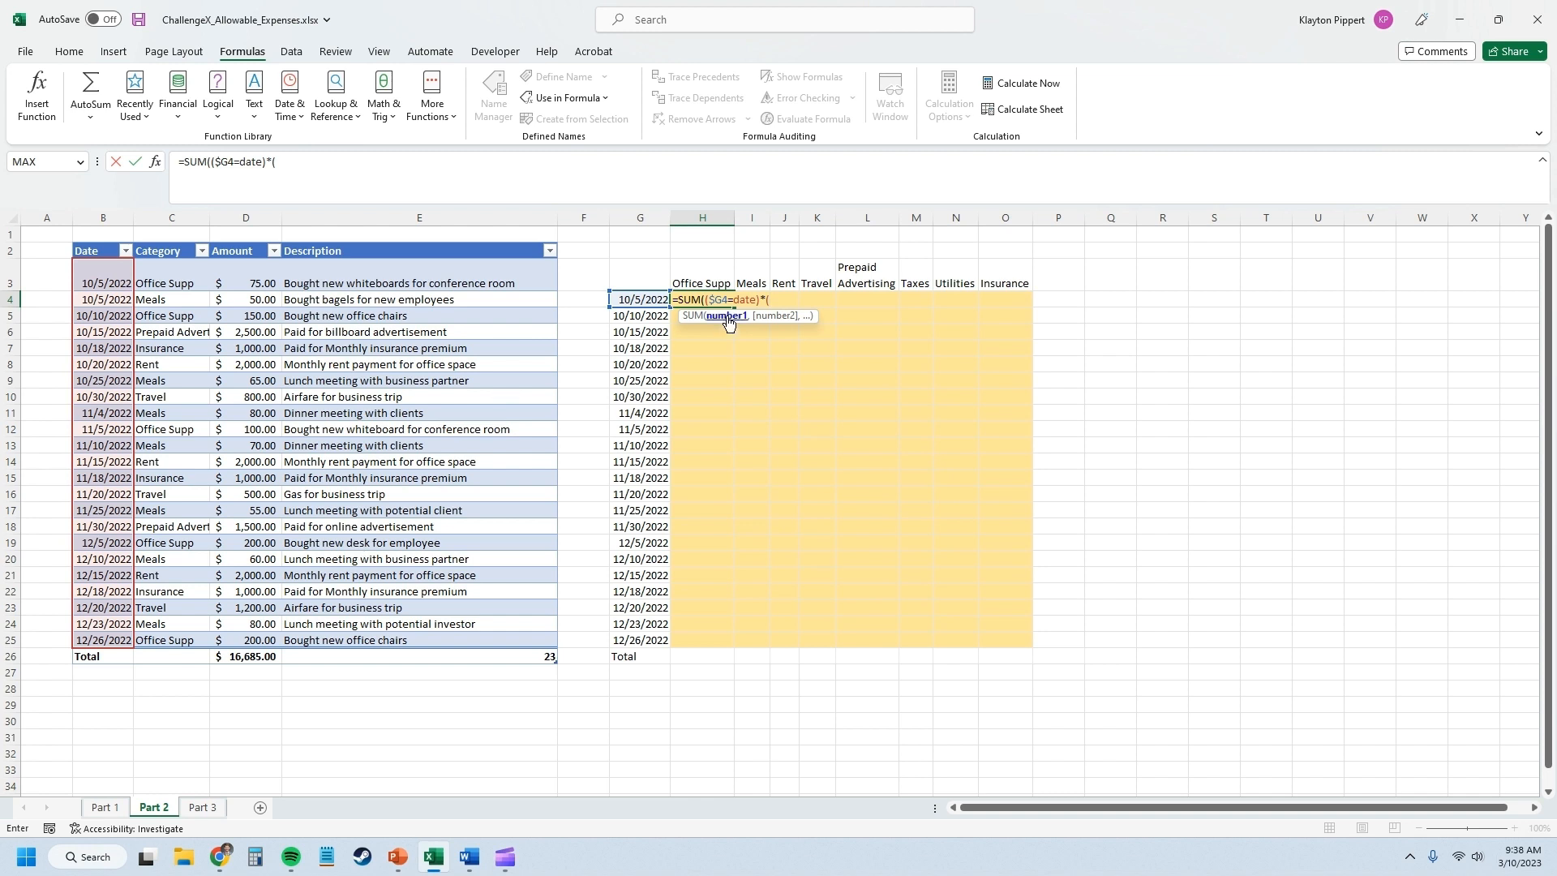
Complete the H4 formula as =SUM(($G4=date)*(H$3=category)*amount), anchoring only the row of the category heading.
click(713, 270)
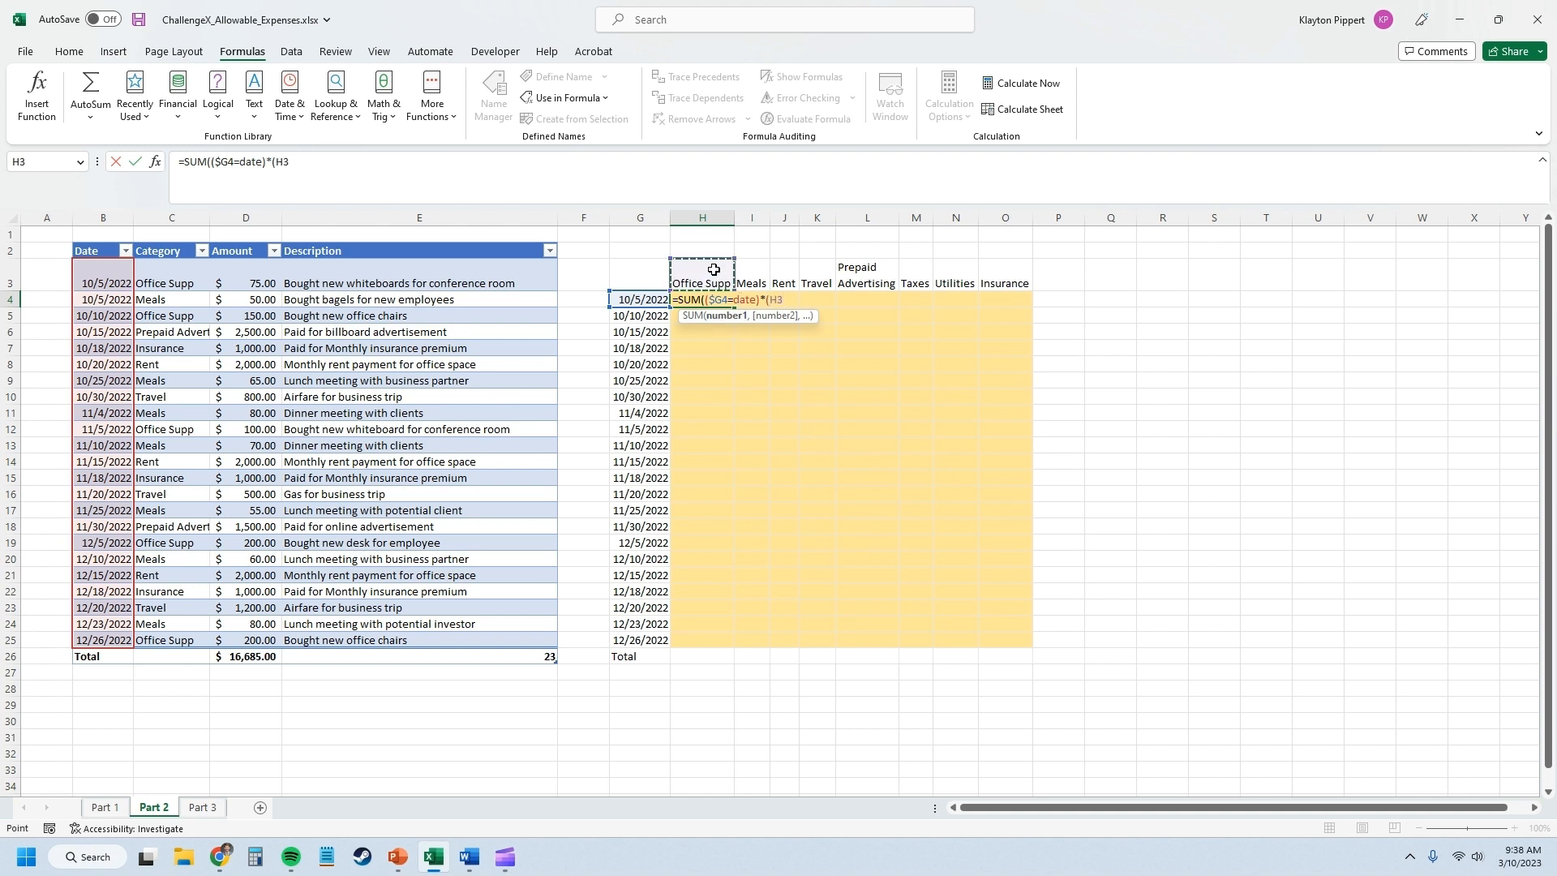
key(F4)
key(F4)
text(cate)
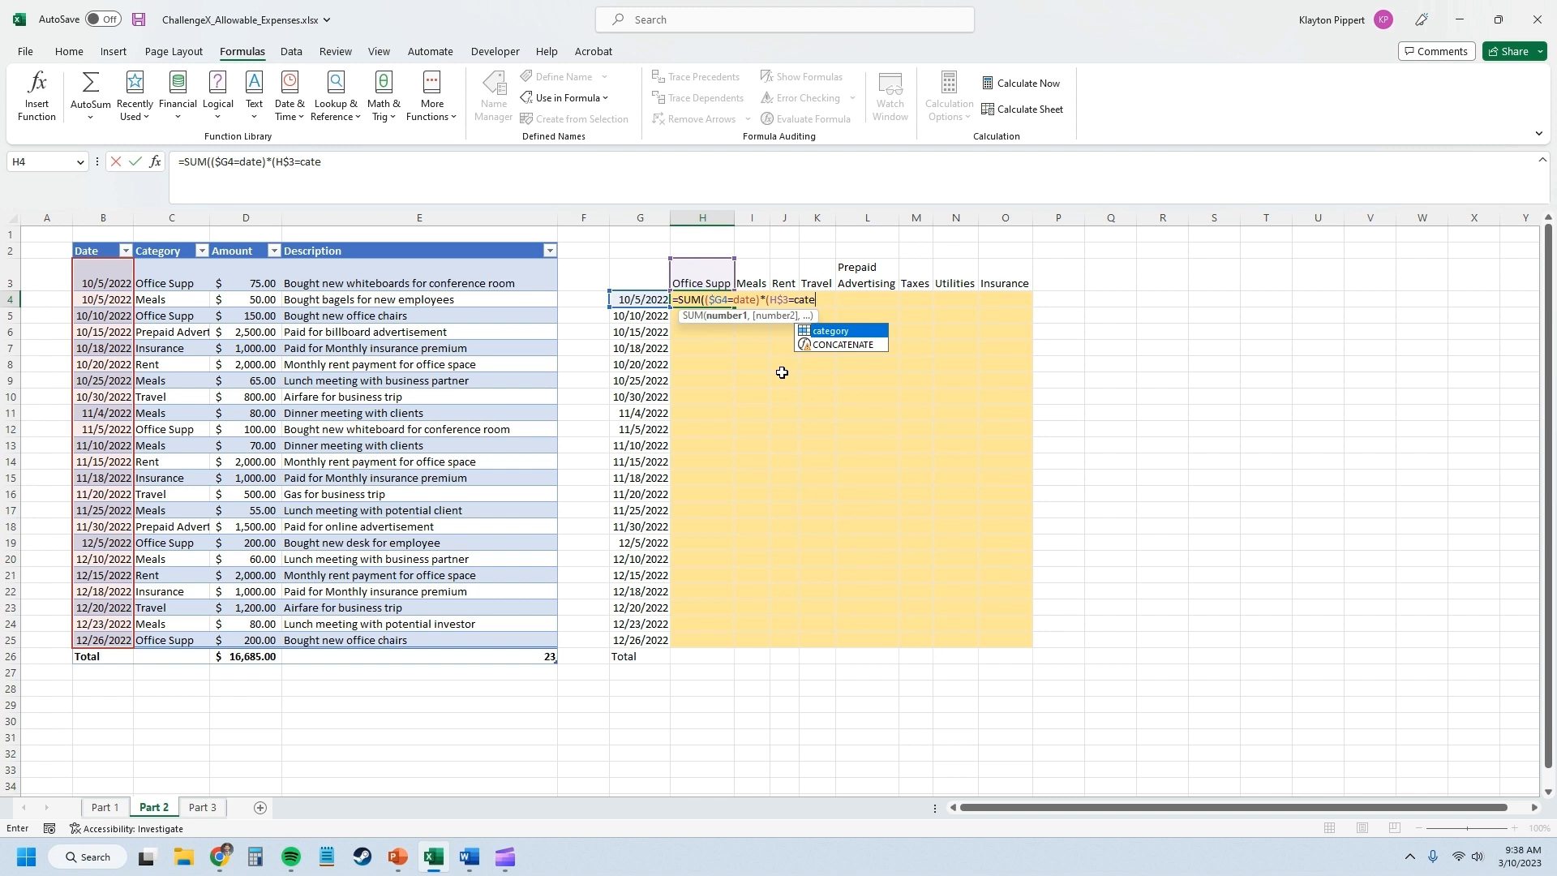
key(Tab)
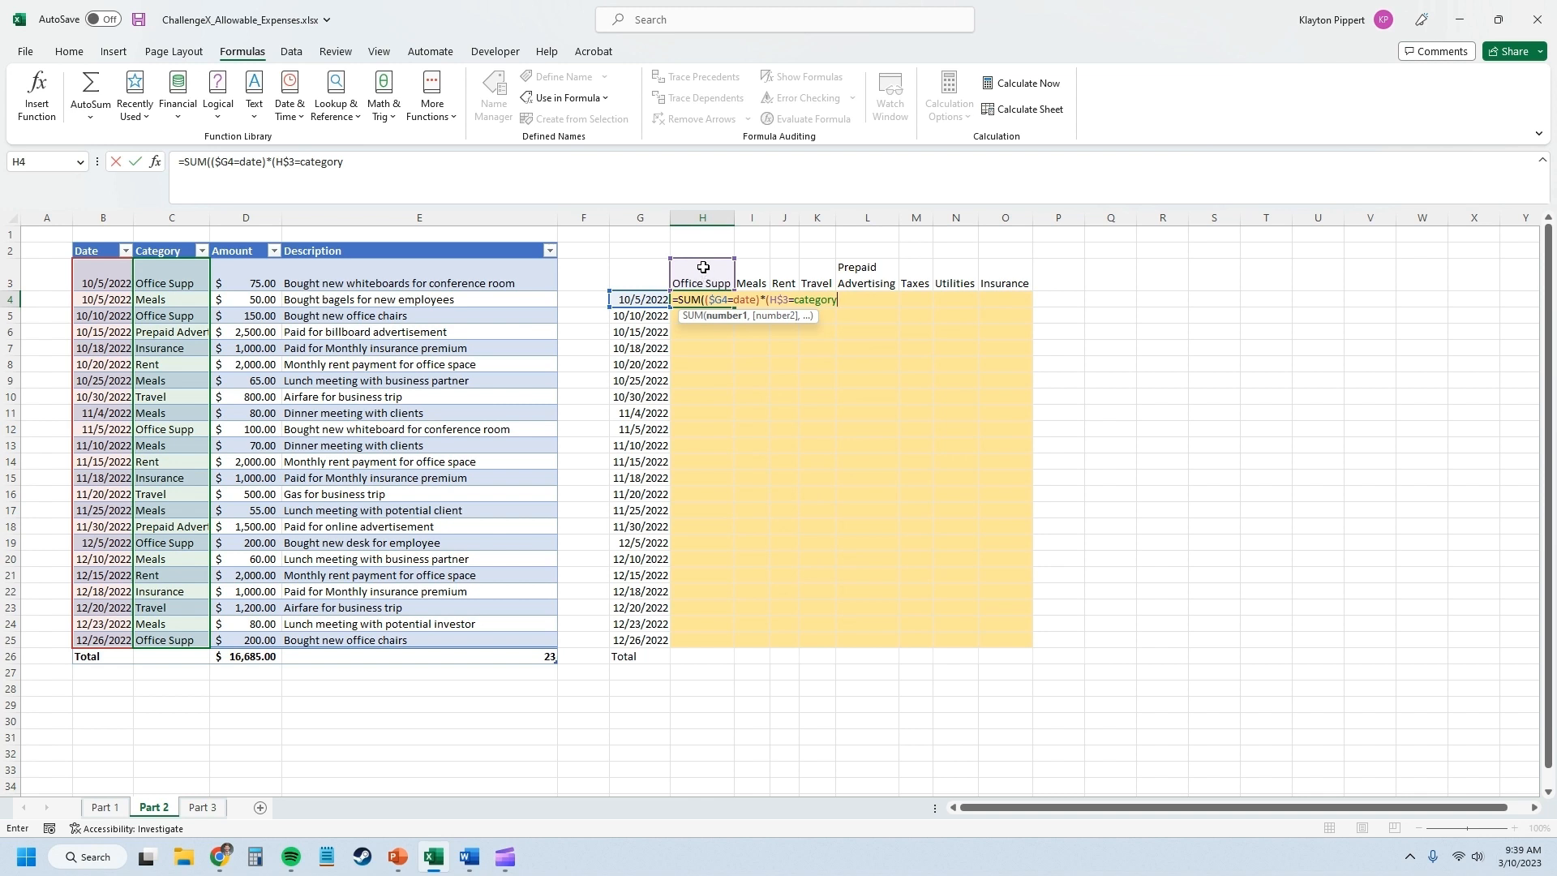
text(*amount)
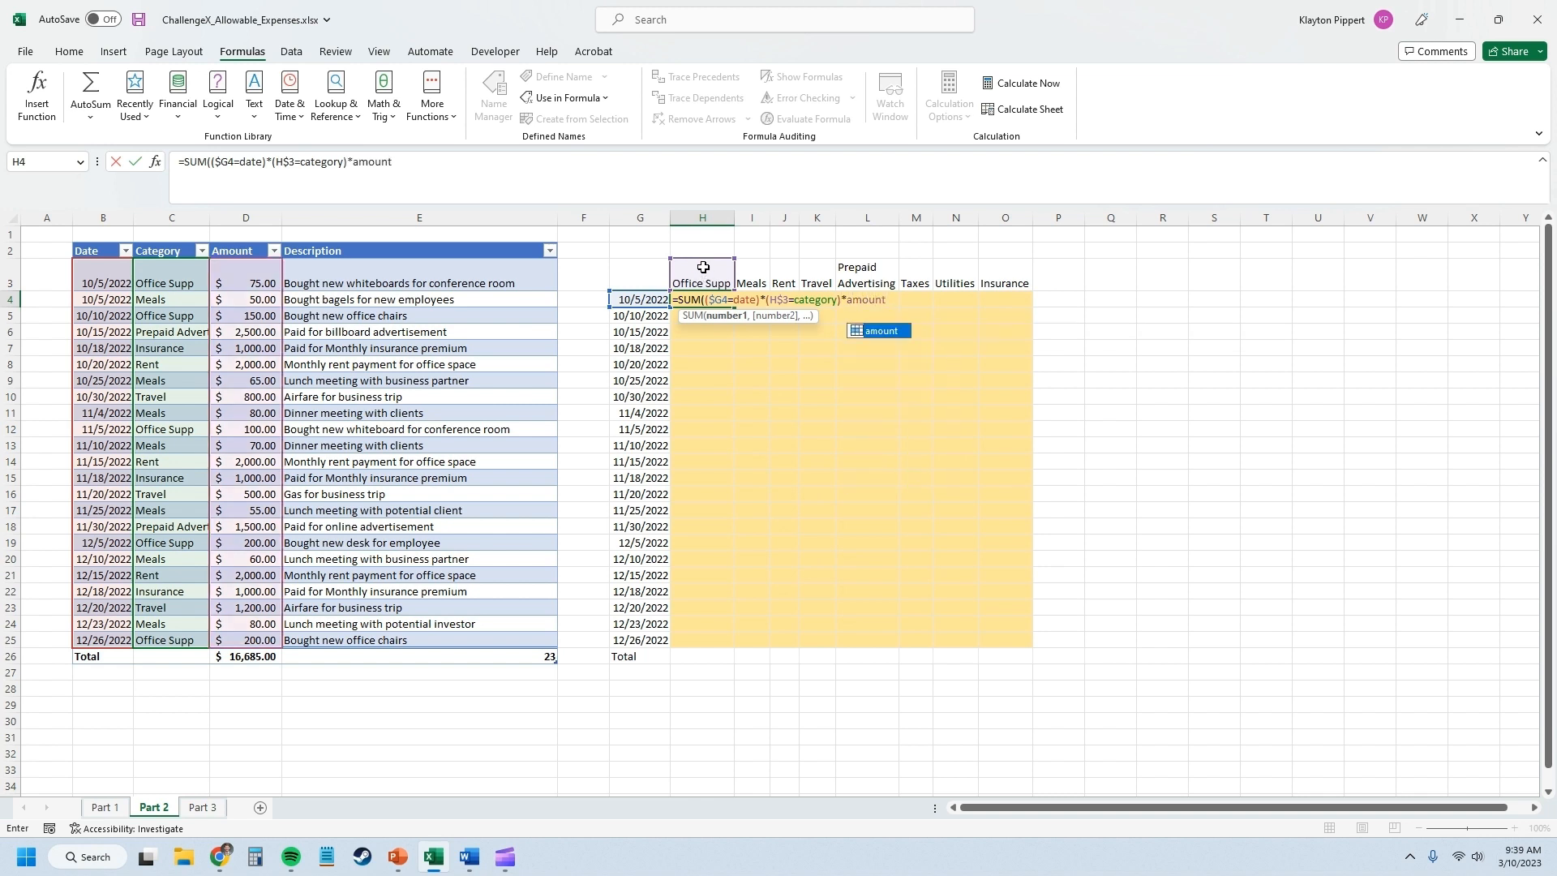
text())
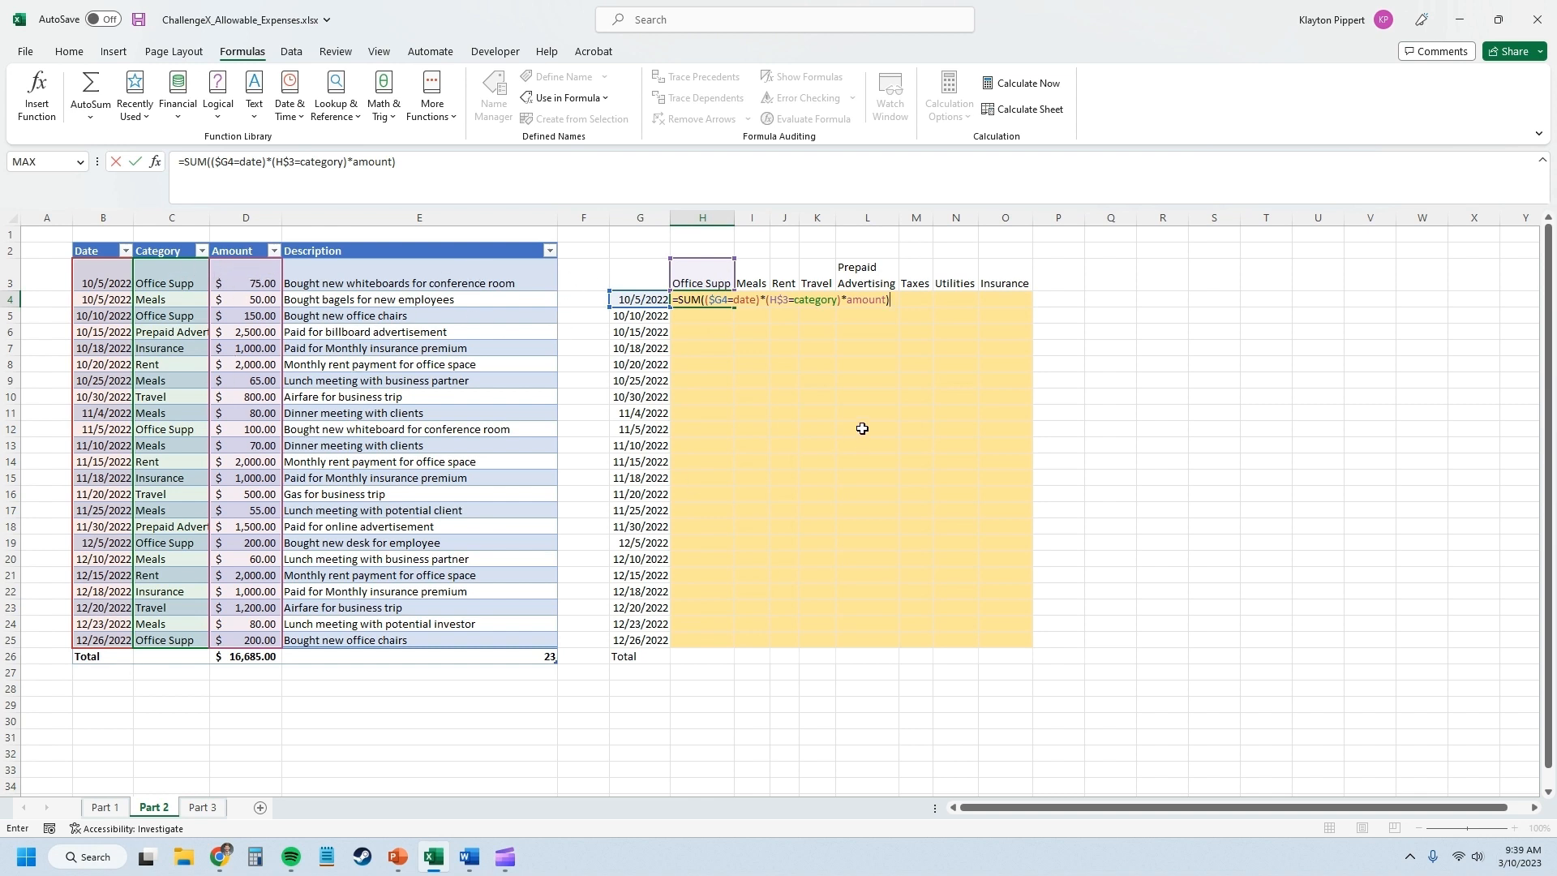
Re-enter the SUM formula in H4 as an array formula.
click(700, 299)
click(476, 173)
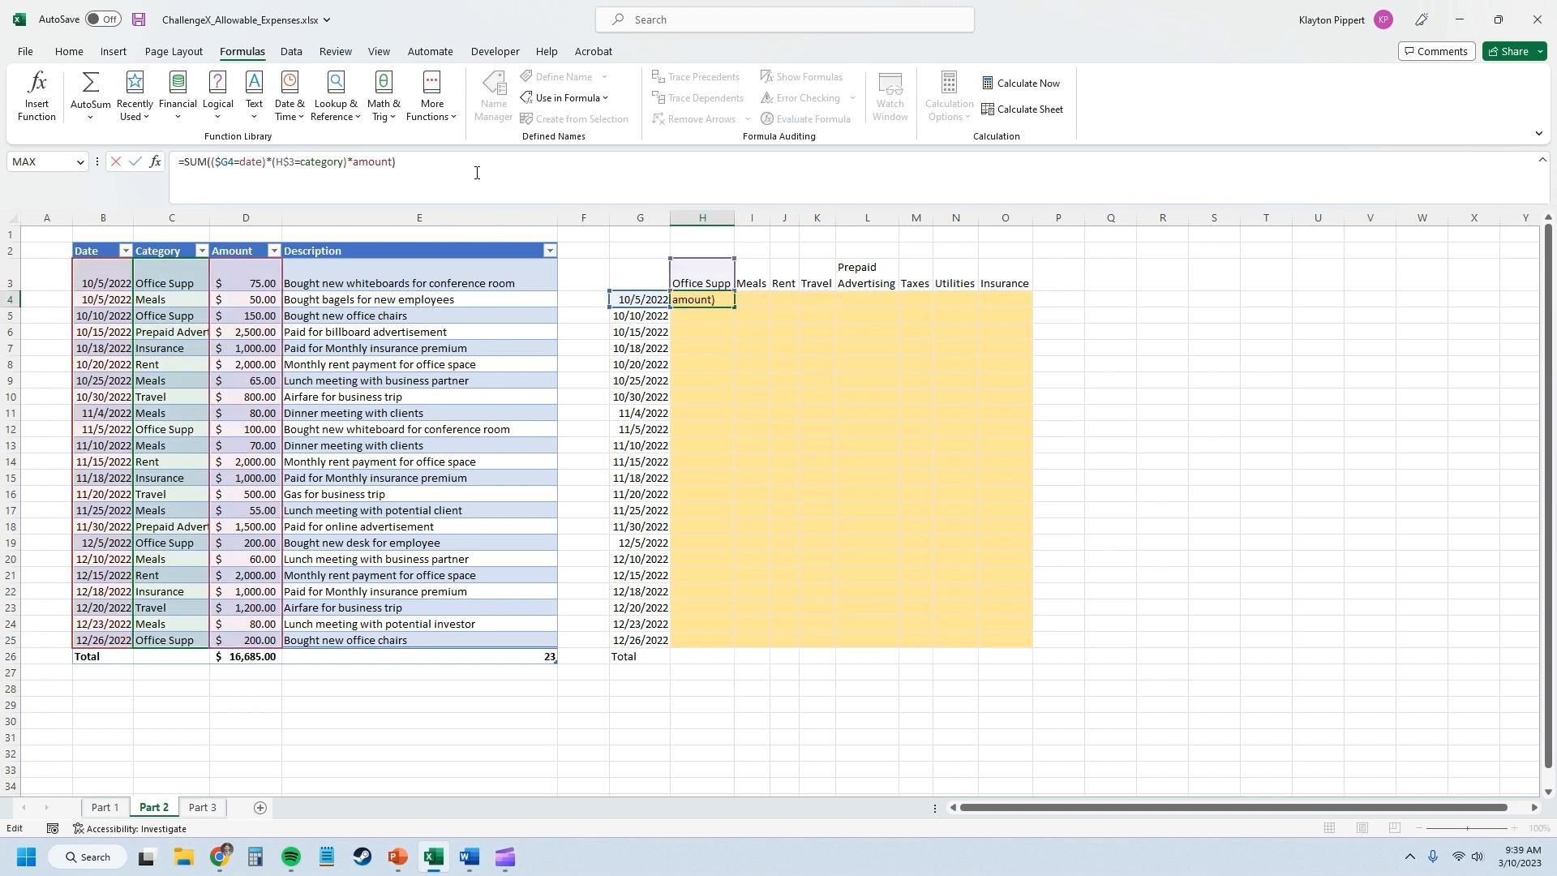
key(ctrl+shift+Return)
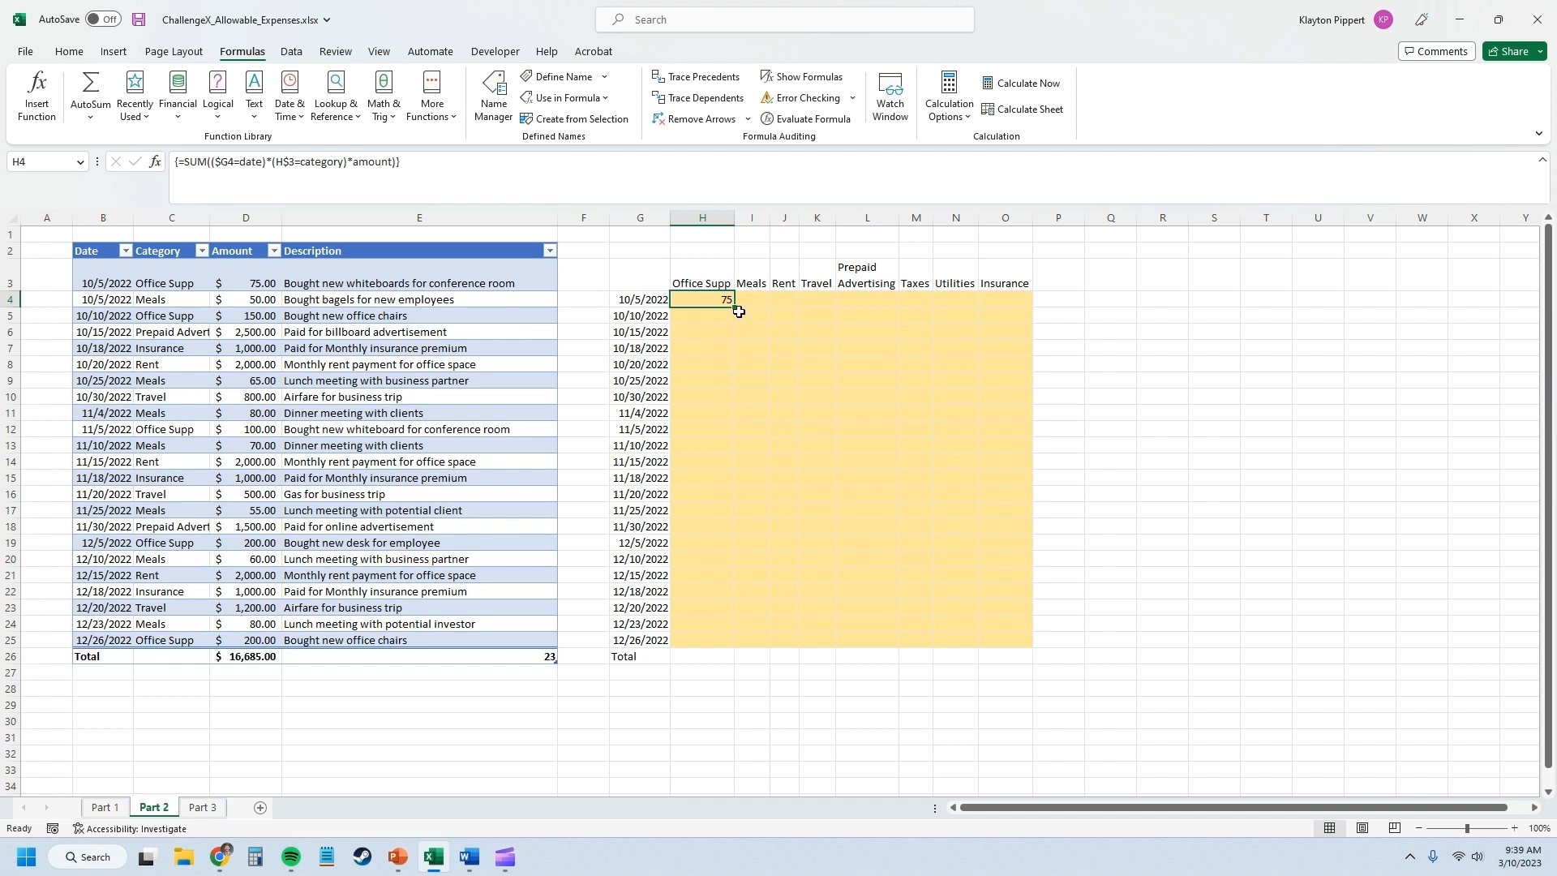
Fill the H4 array formula across to column O and down to row 25 to complete the grid.
drag(734, 306, 1031, 296)
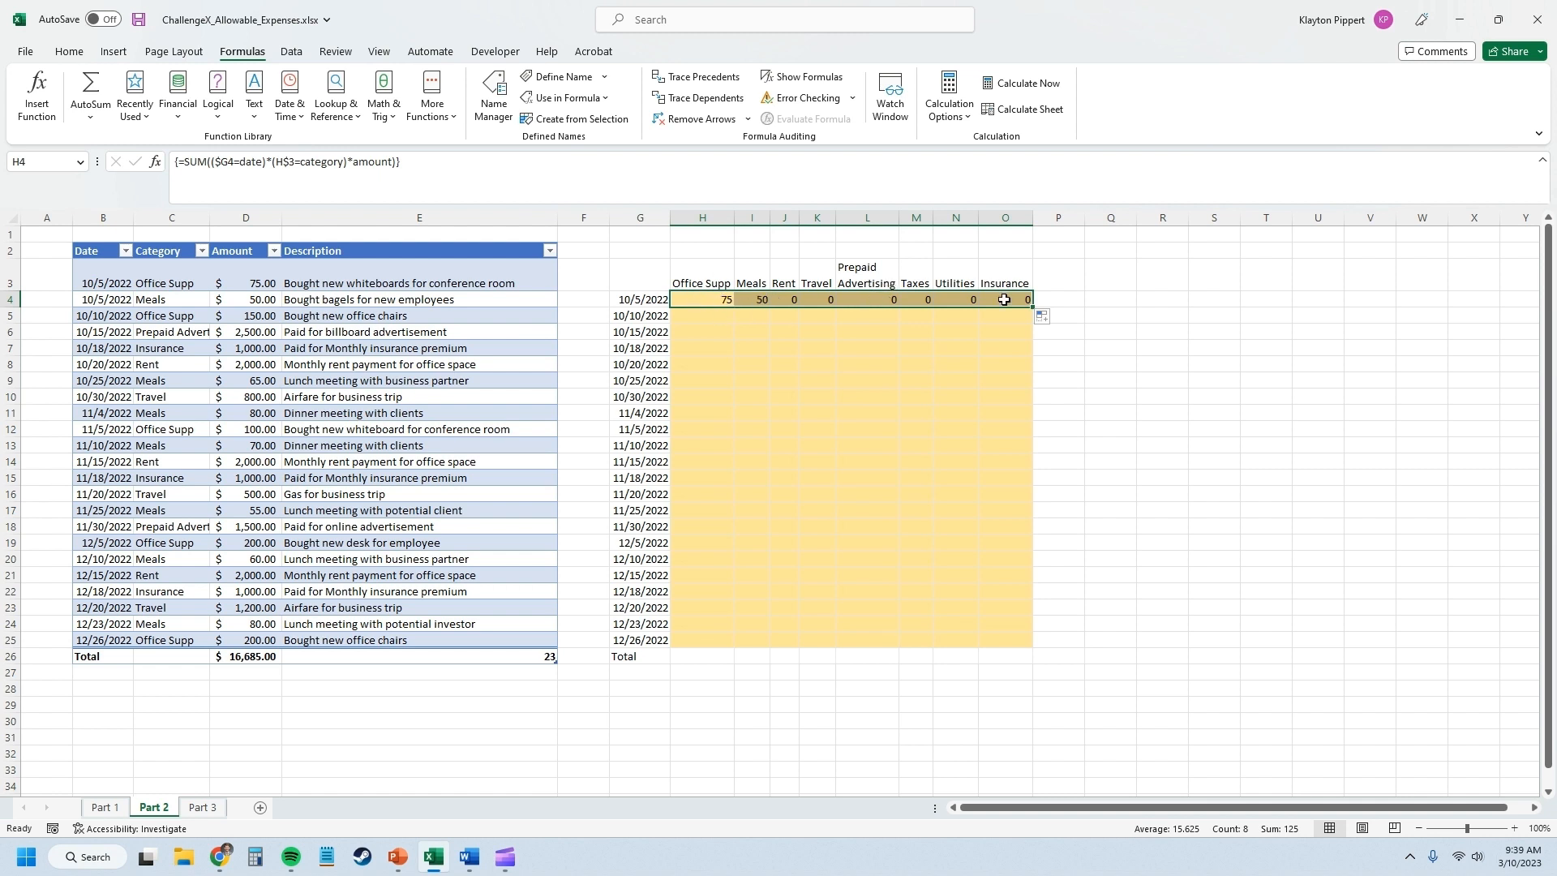
drag(1033, 307, 981, 644)
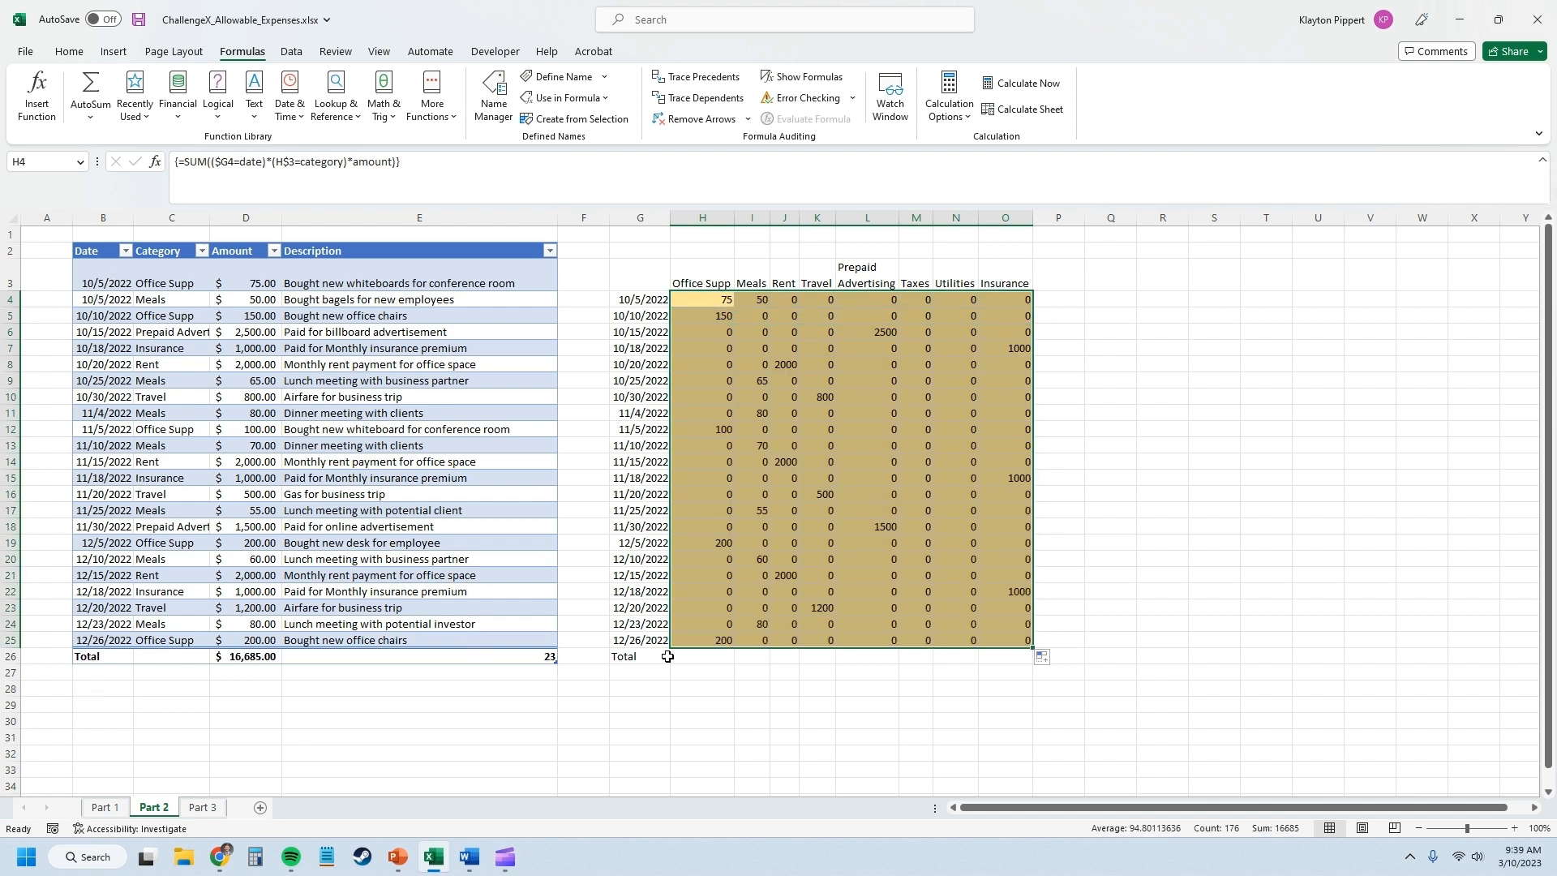
click(786, 674)
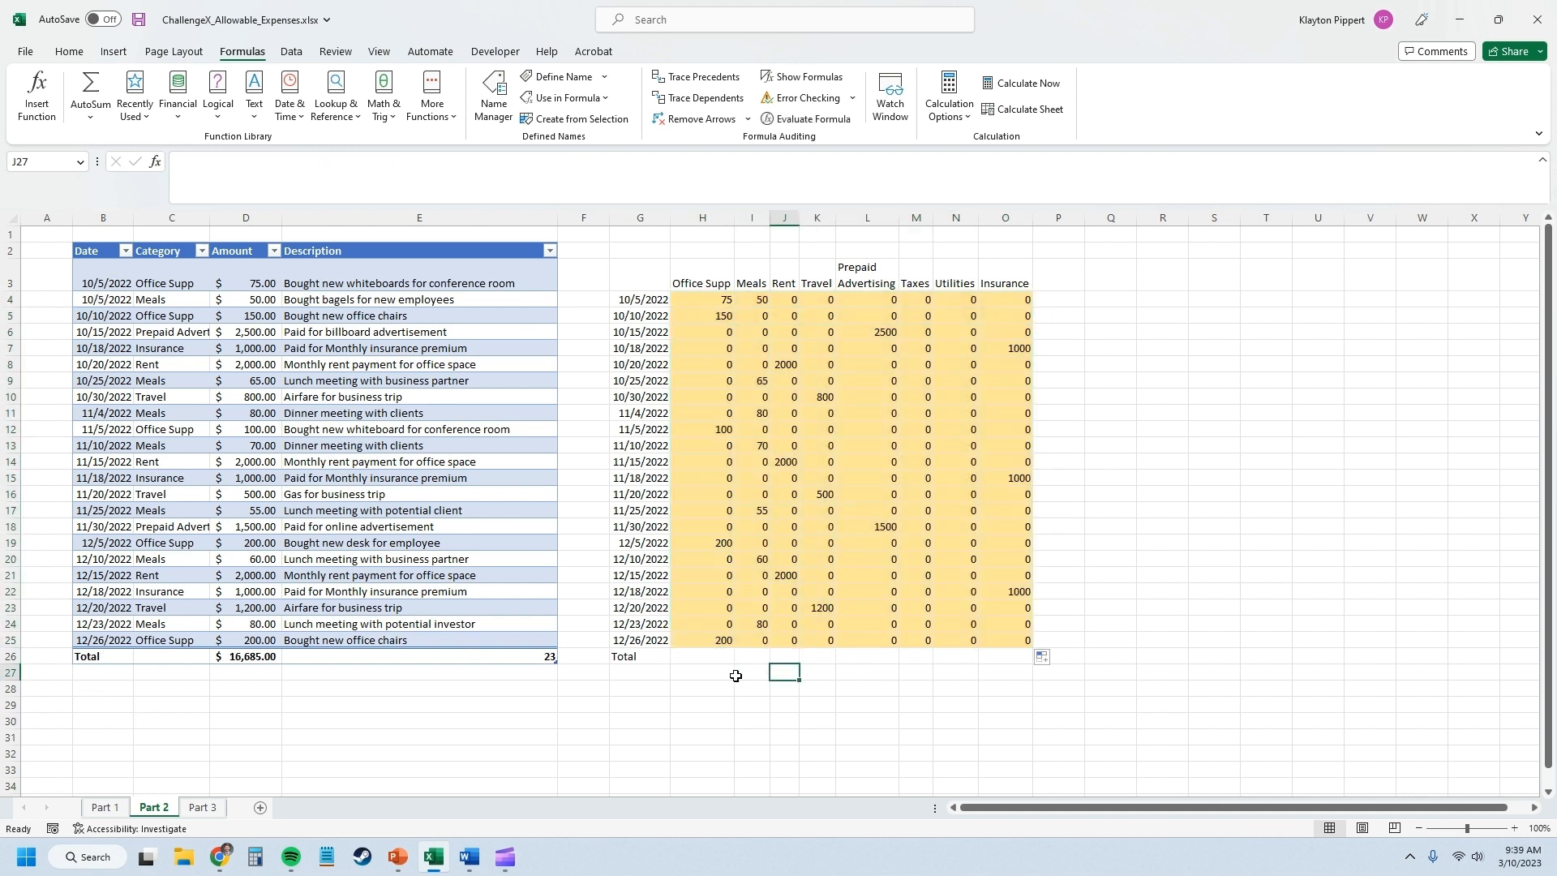
Total the Office Supp column in H26 by summing H4:H25.
click(698, 651)
text(=SUM()
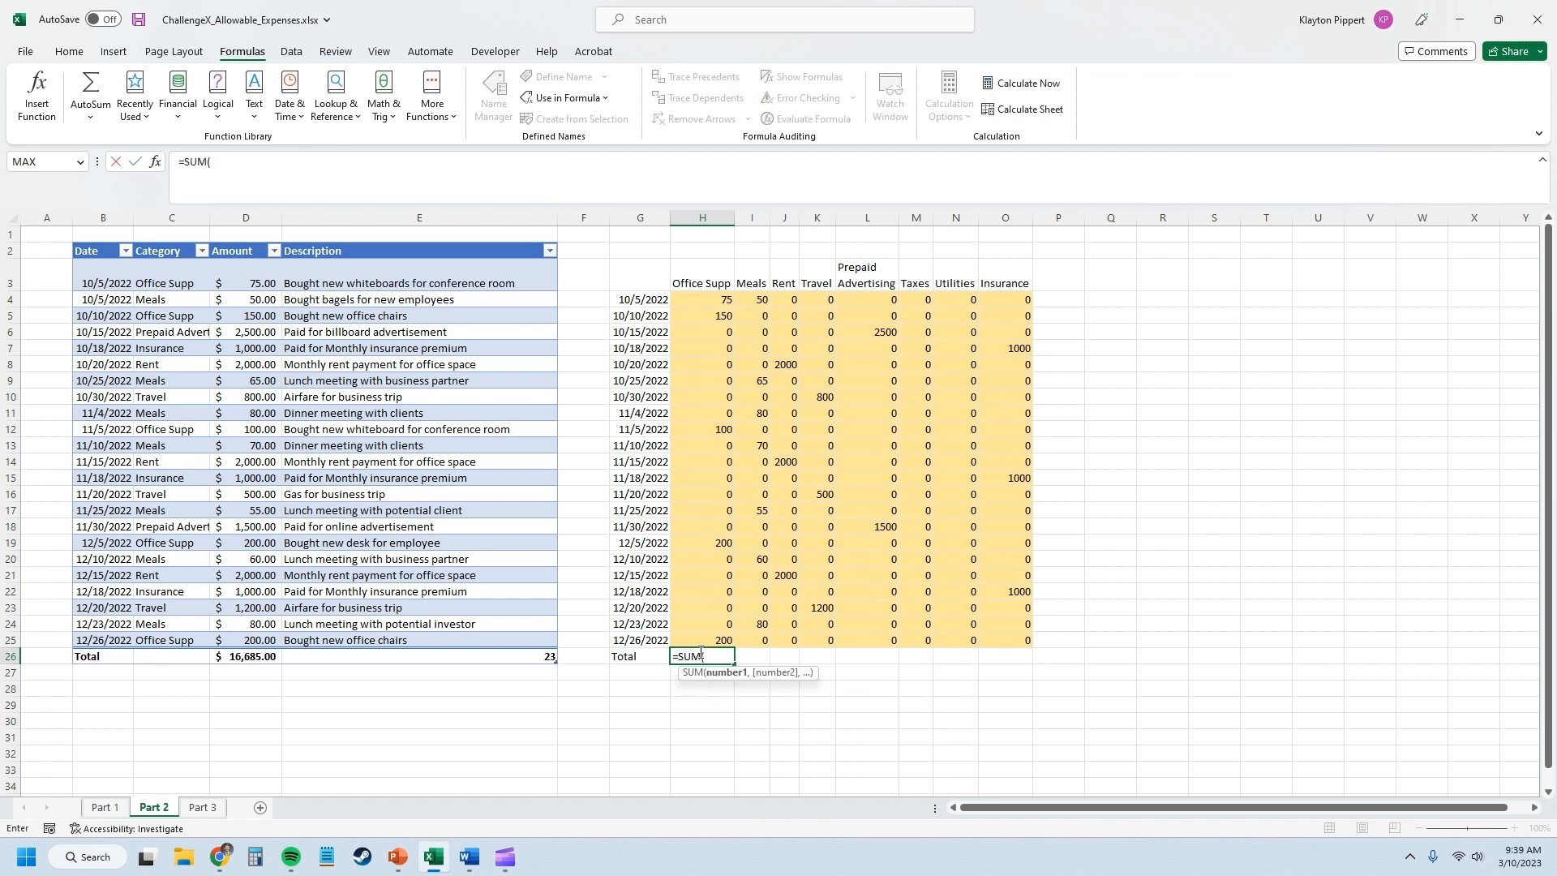
key(Up)
key(ctrl+shift+Up)
key(shift+Down)
key(Tab)
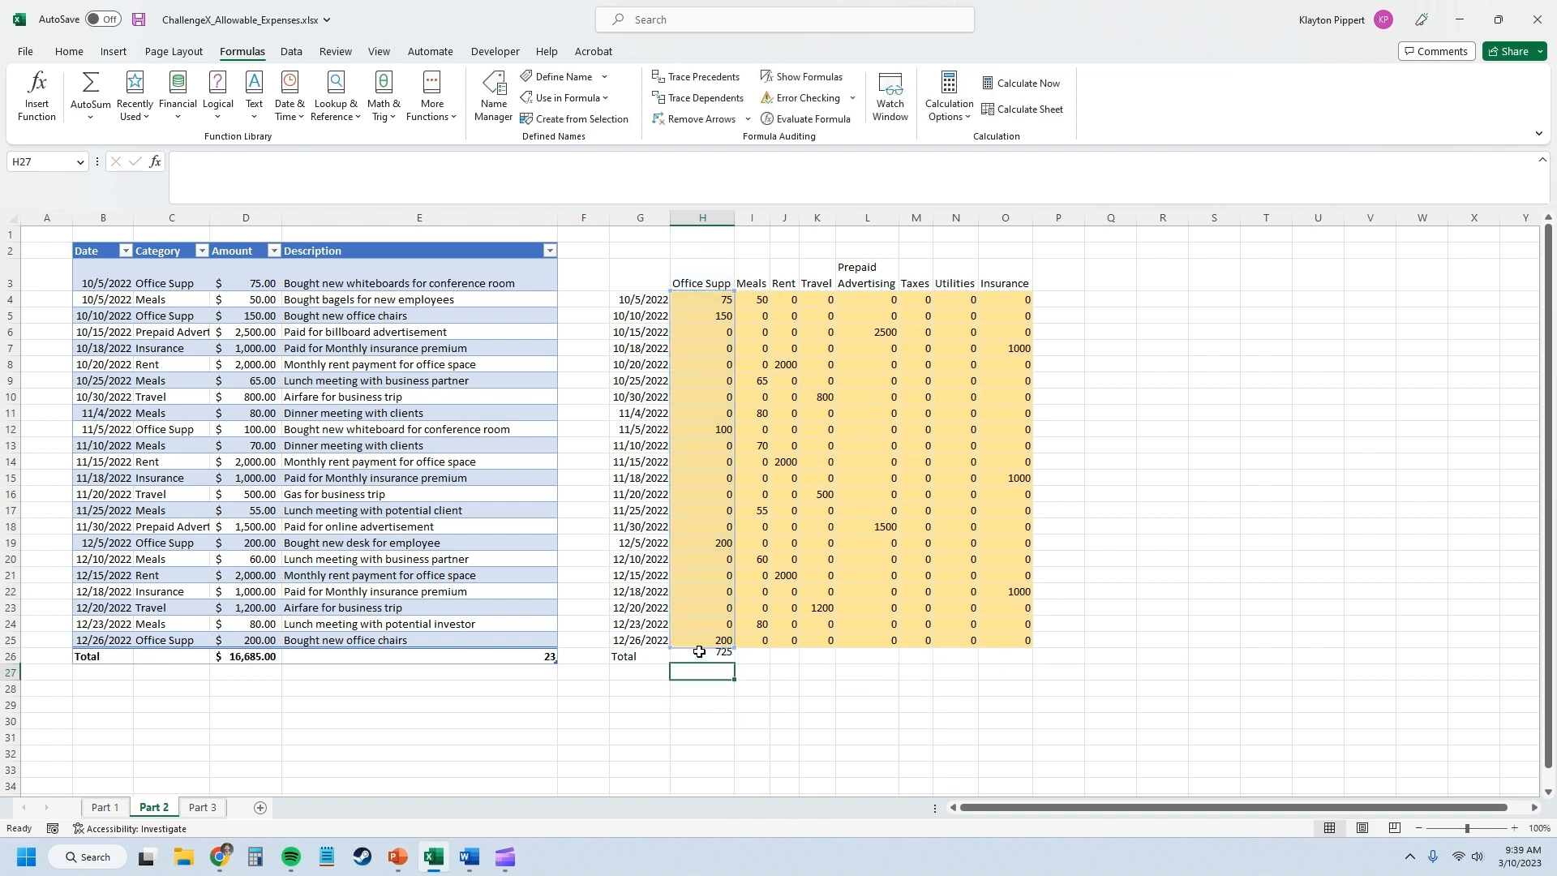
Add AutoSum totals in I26 through O26 for the remaining categories, Meals to Insurance.
key(alt+equal)
key(Tab)
key(alt+equal)
key(Tab)
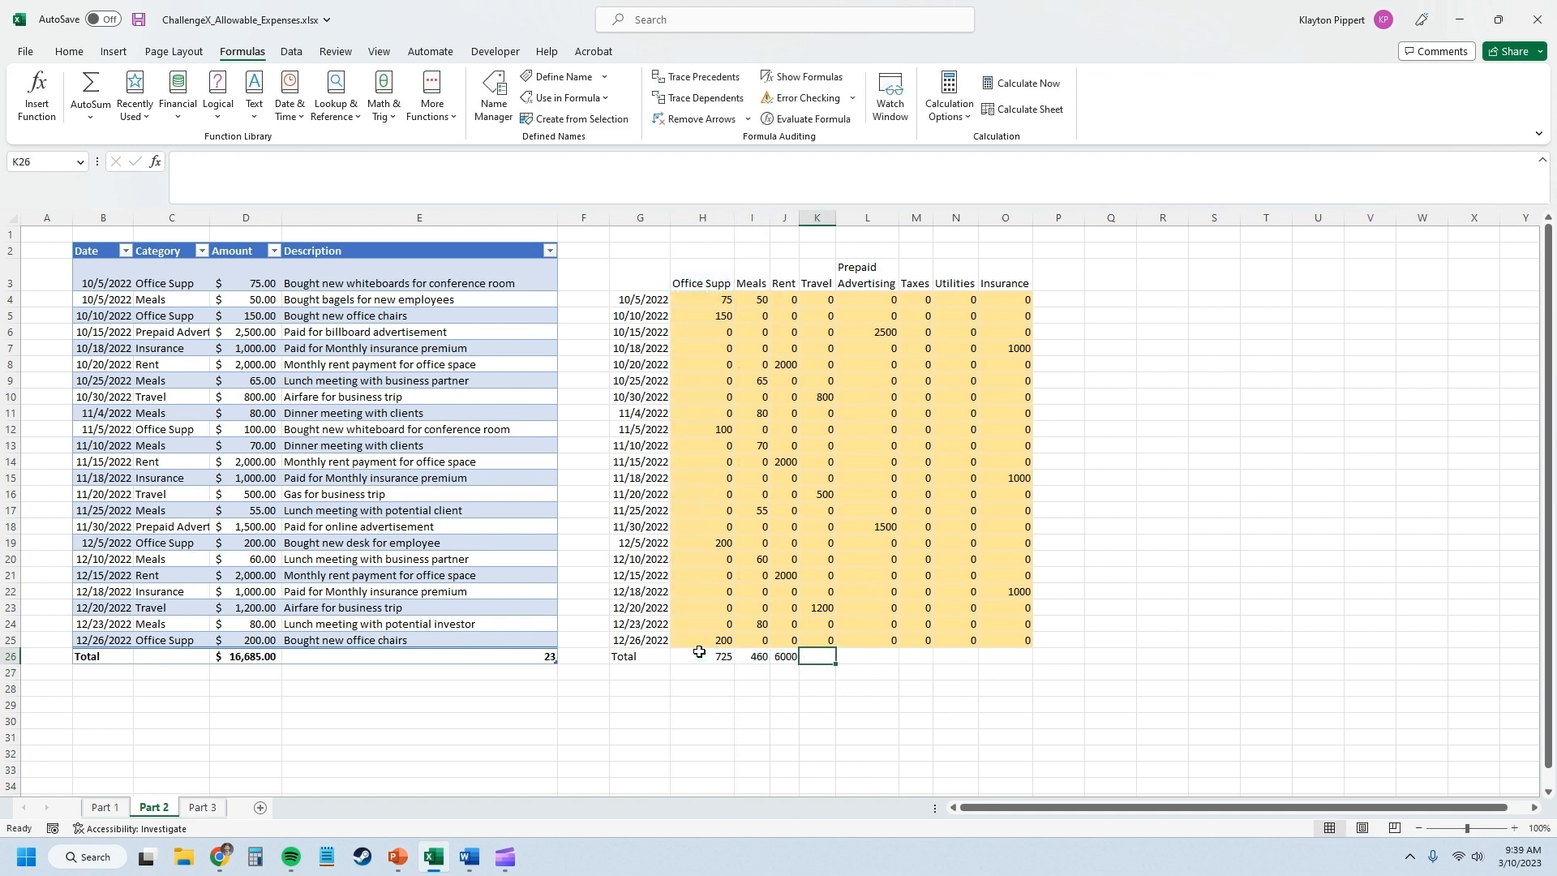
key(alt+equal)
key(Tab)
key(alt+equal)
key(Tab)
key(alt+equal)
key(Tab)
key(alt+equal)
Sum the category totals H26:O26 in P26 and check the array formulas in grid cells N14 and J21.
key(Tab)
key(alt+equal)
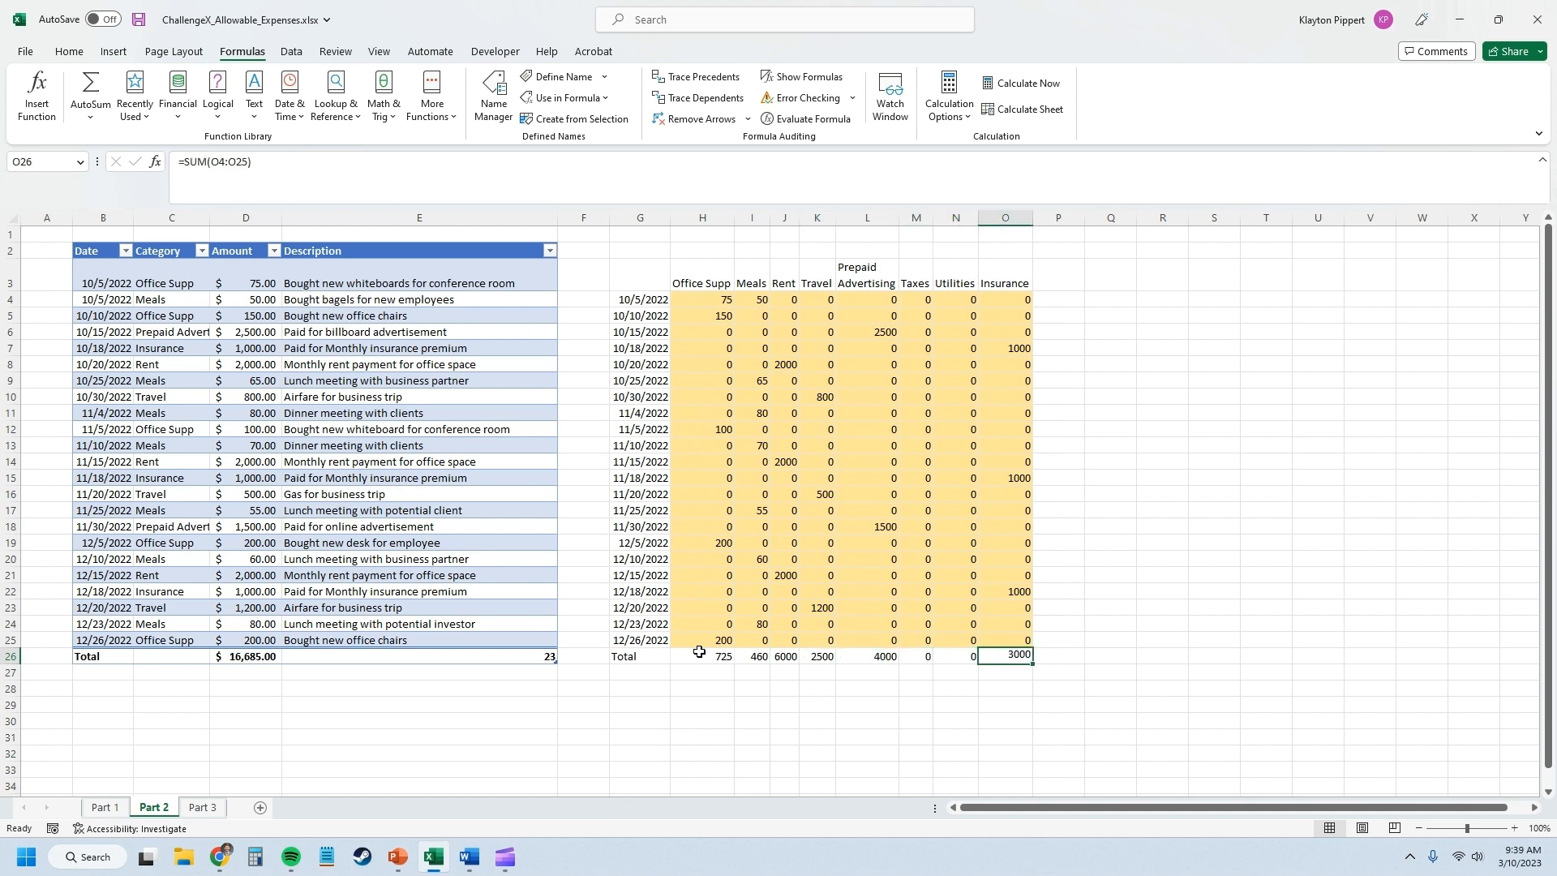
key(Tab)
text(=SUM()
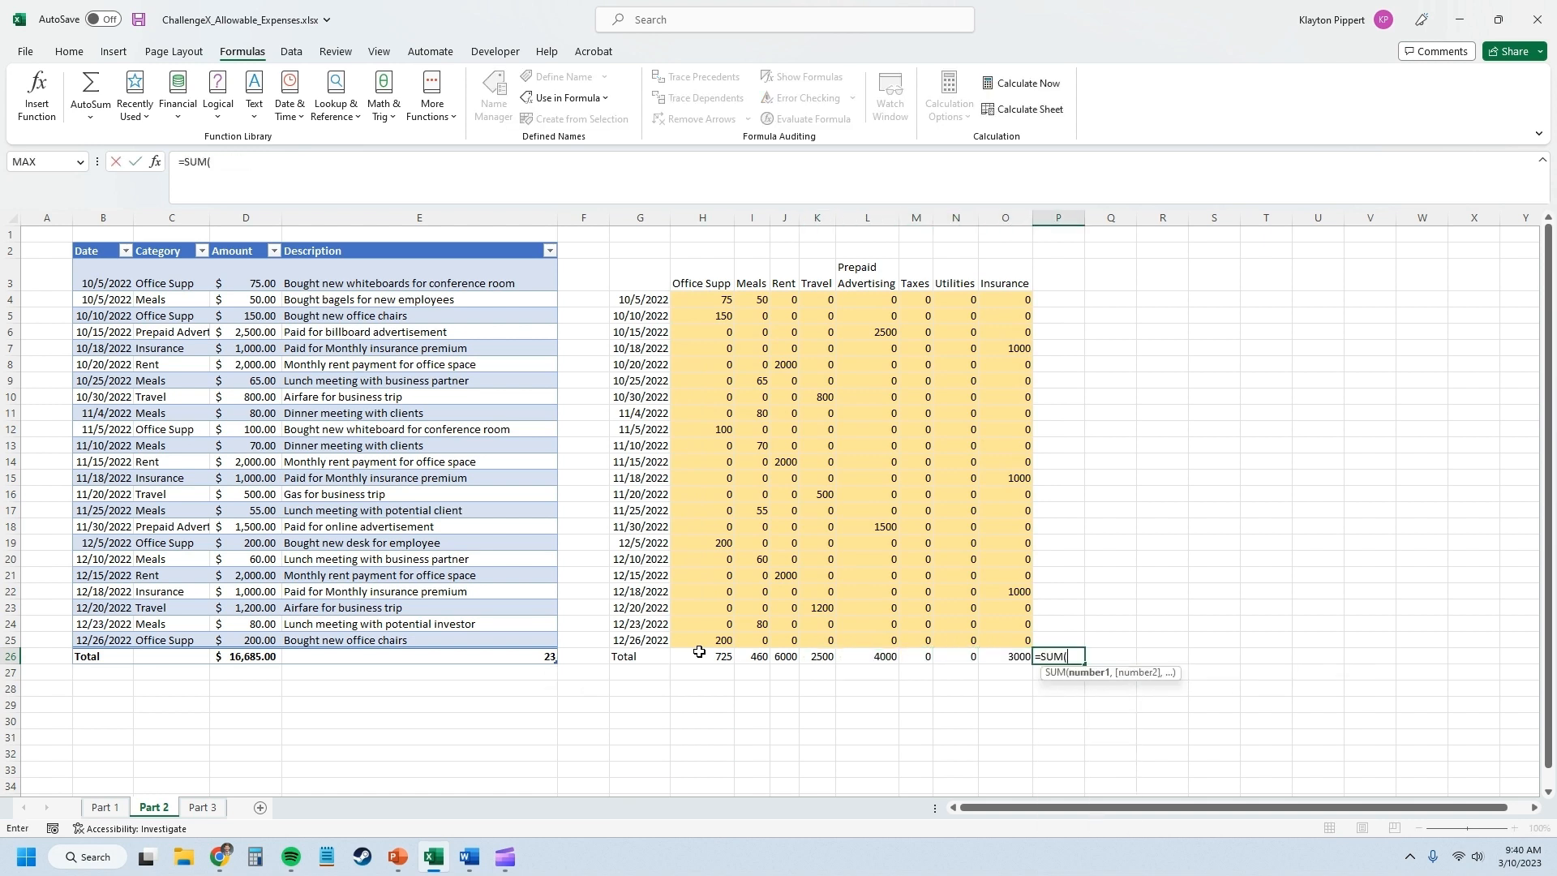
key(Left)
key(shift+Left)
drag(699, 651, 698, 652)
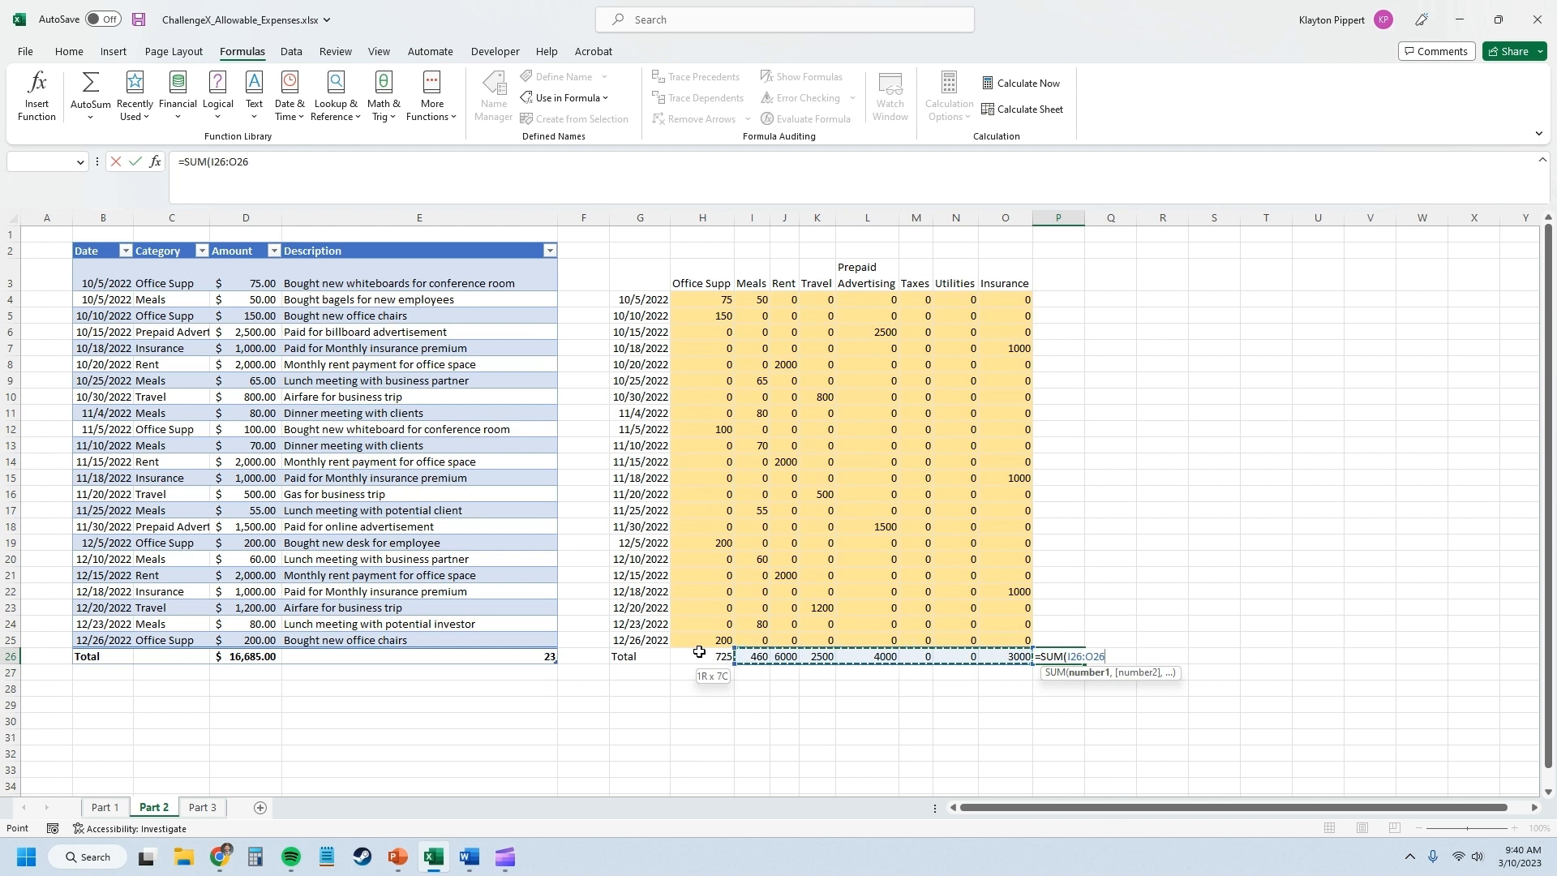
key(Return)
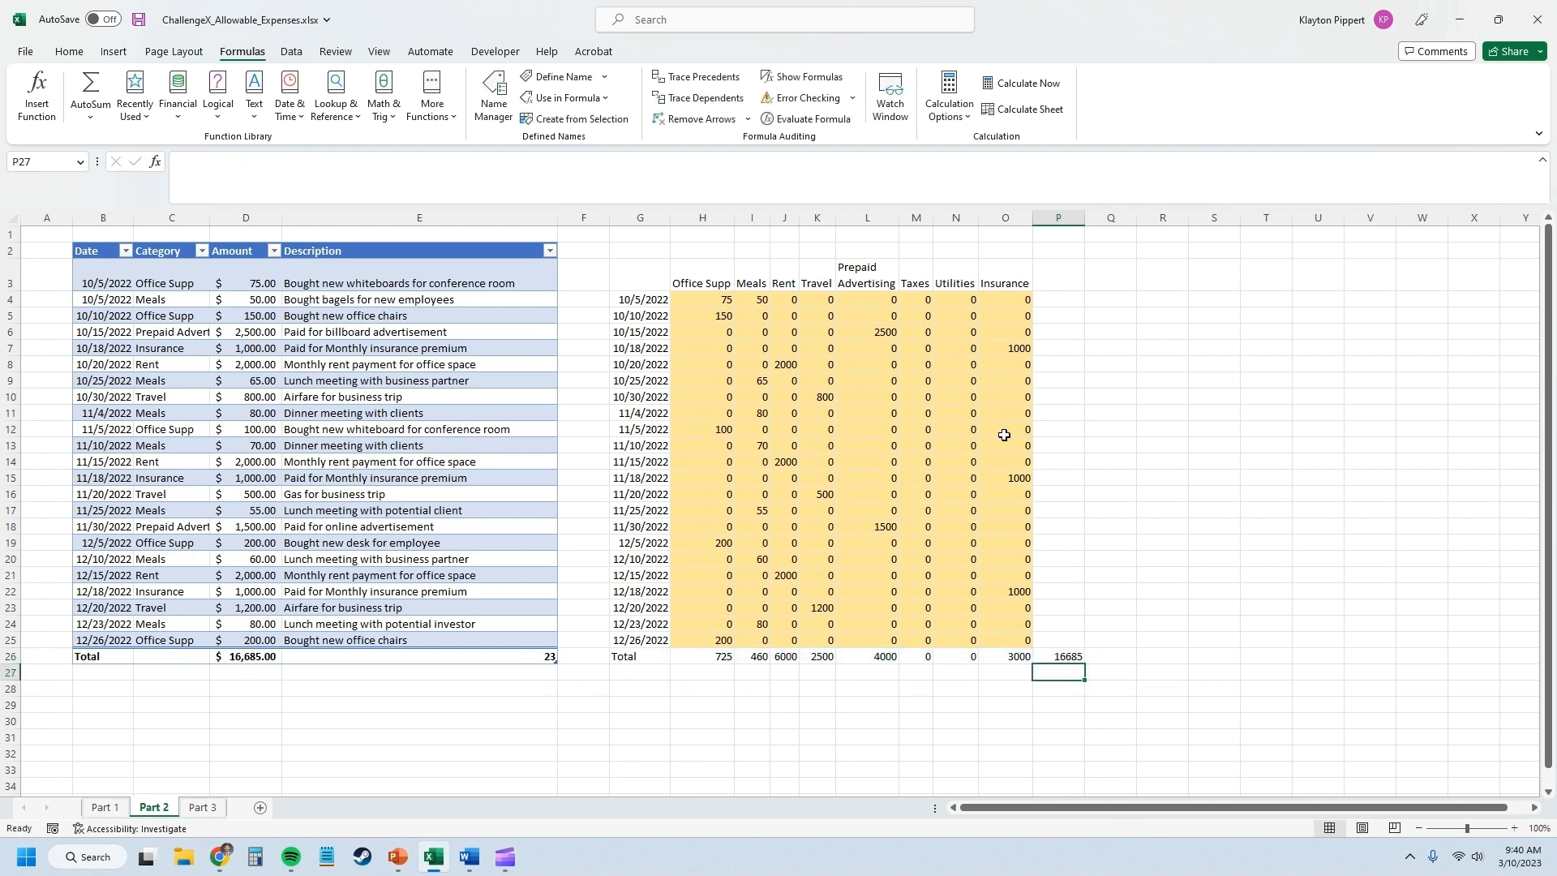
click(968, 461)
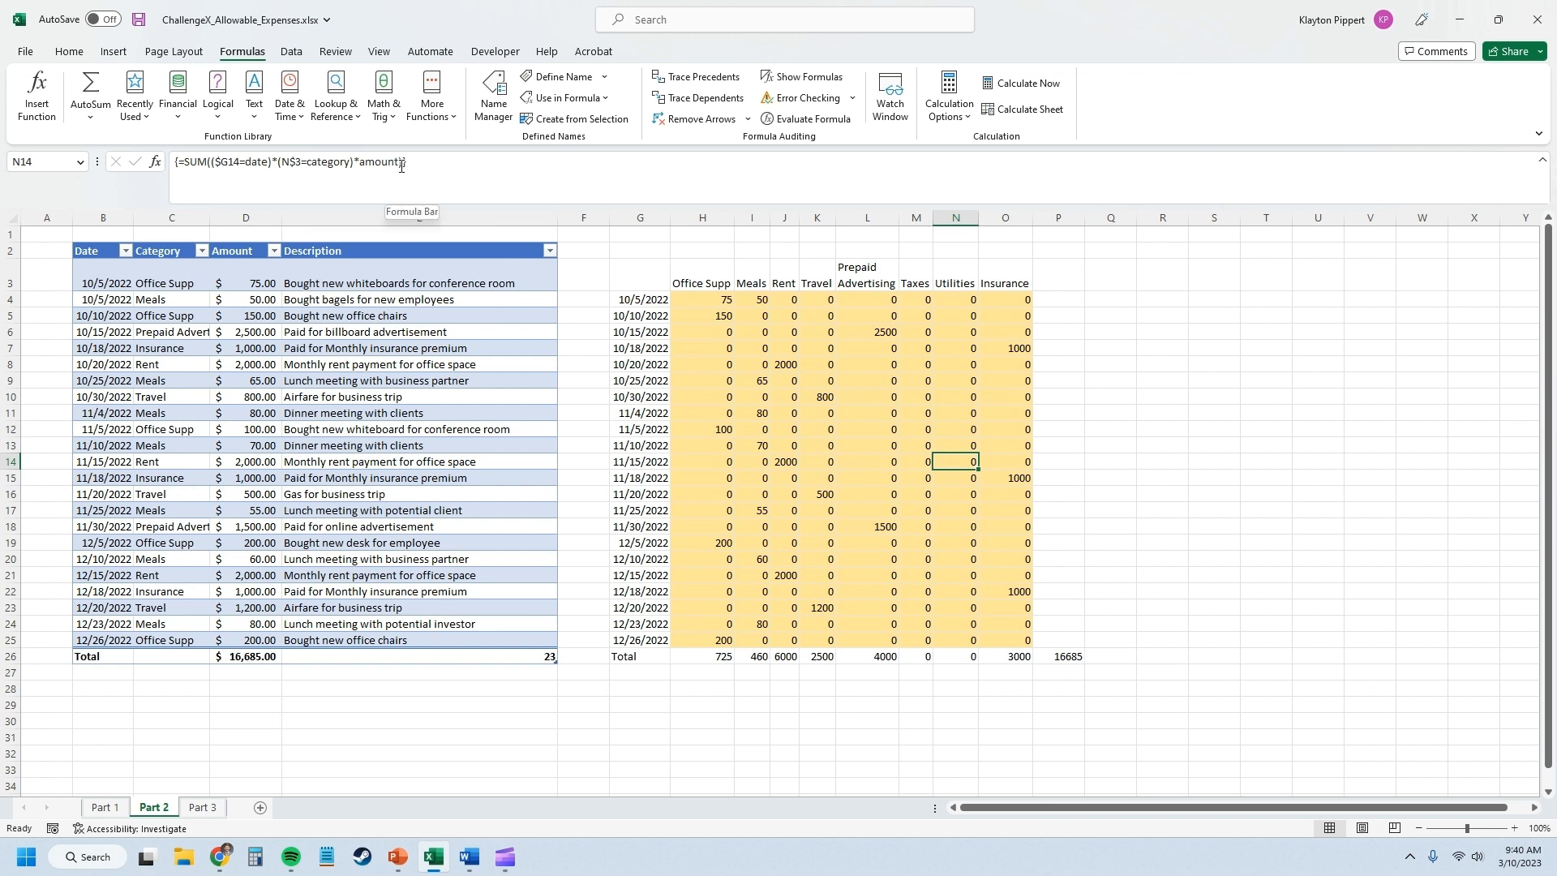
click(785, 574)
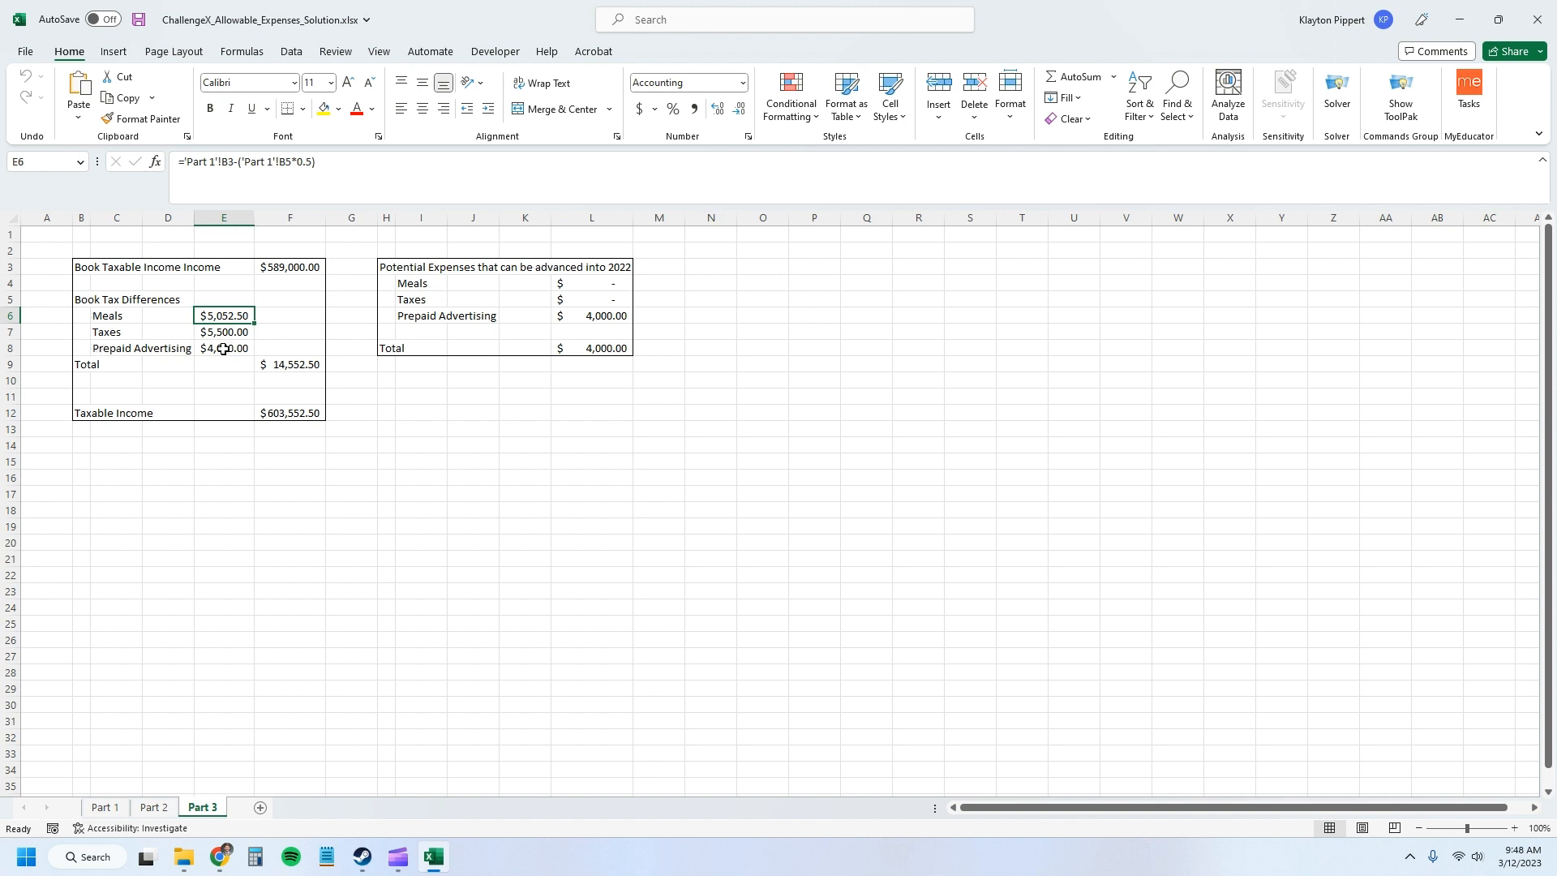
Review the solution workbook's Part 1 and Part 2 sheets, including the meals sum in Part 1's B3, against the Part 3 calculation.
click(152, 807)
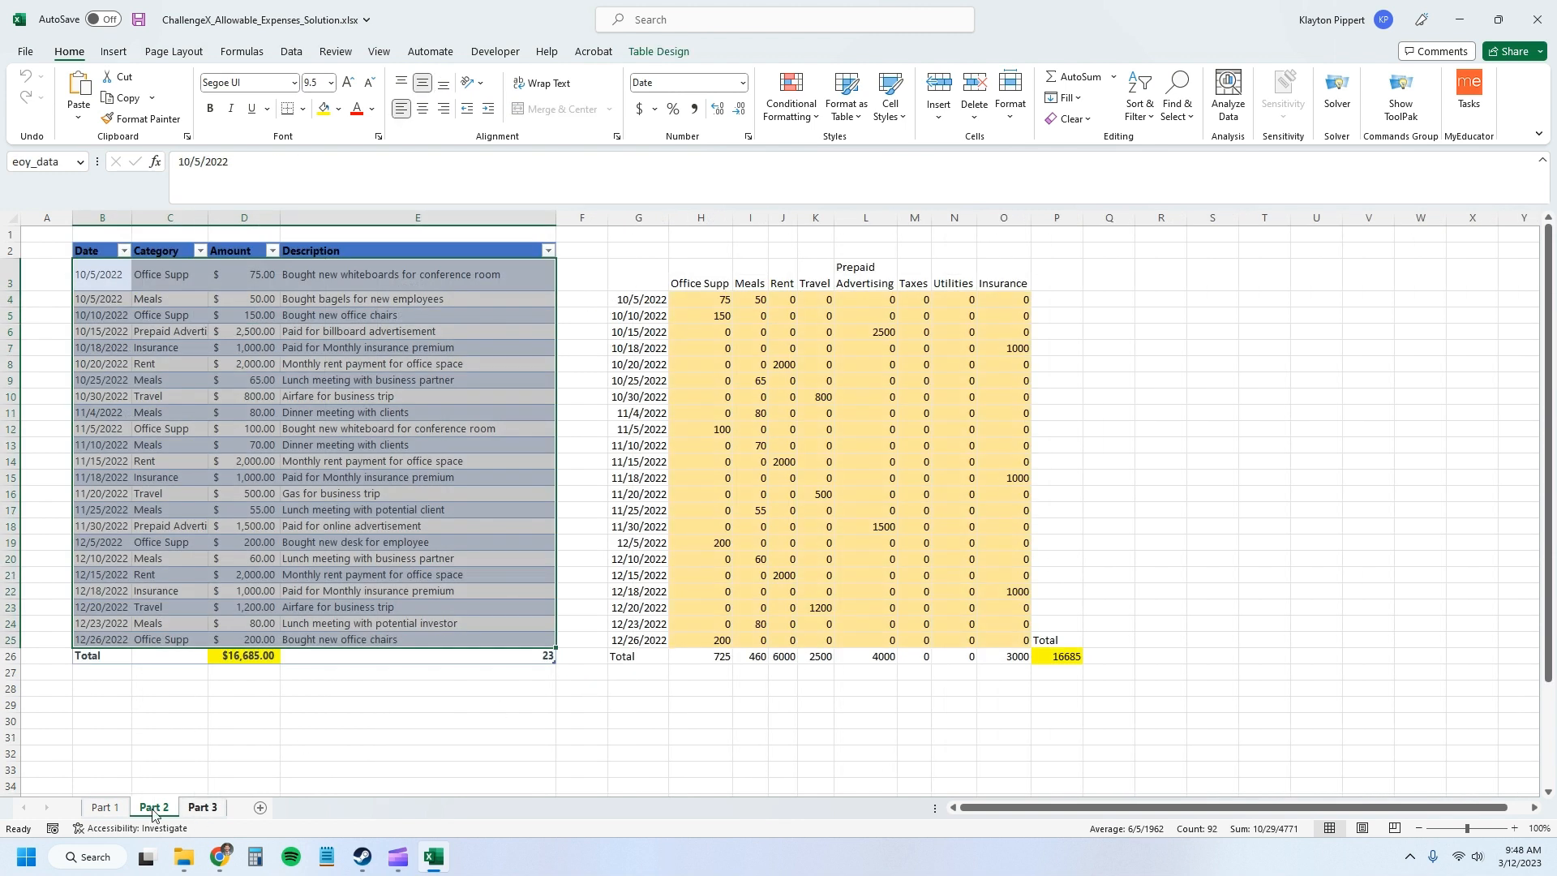
click(127, 810)
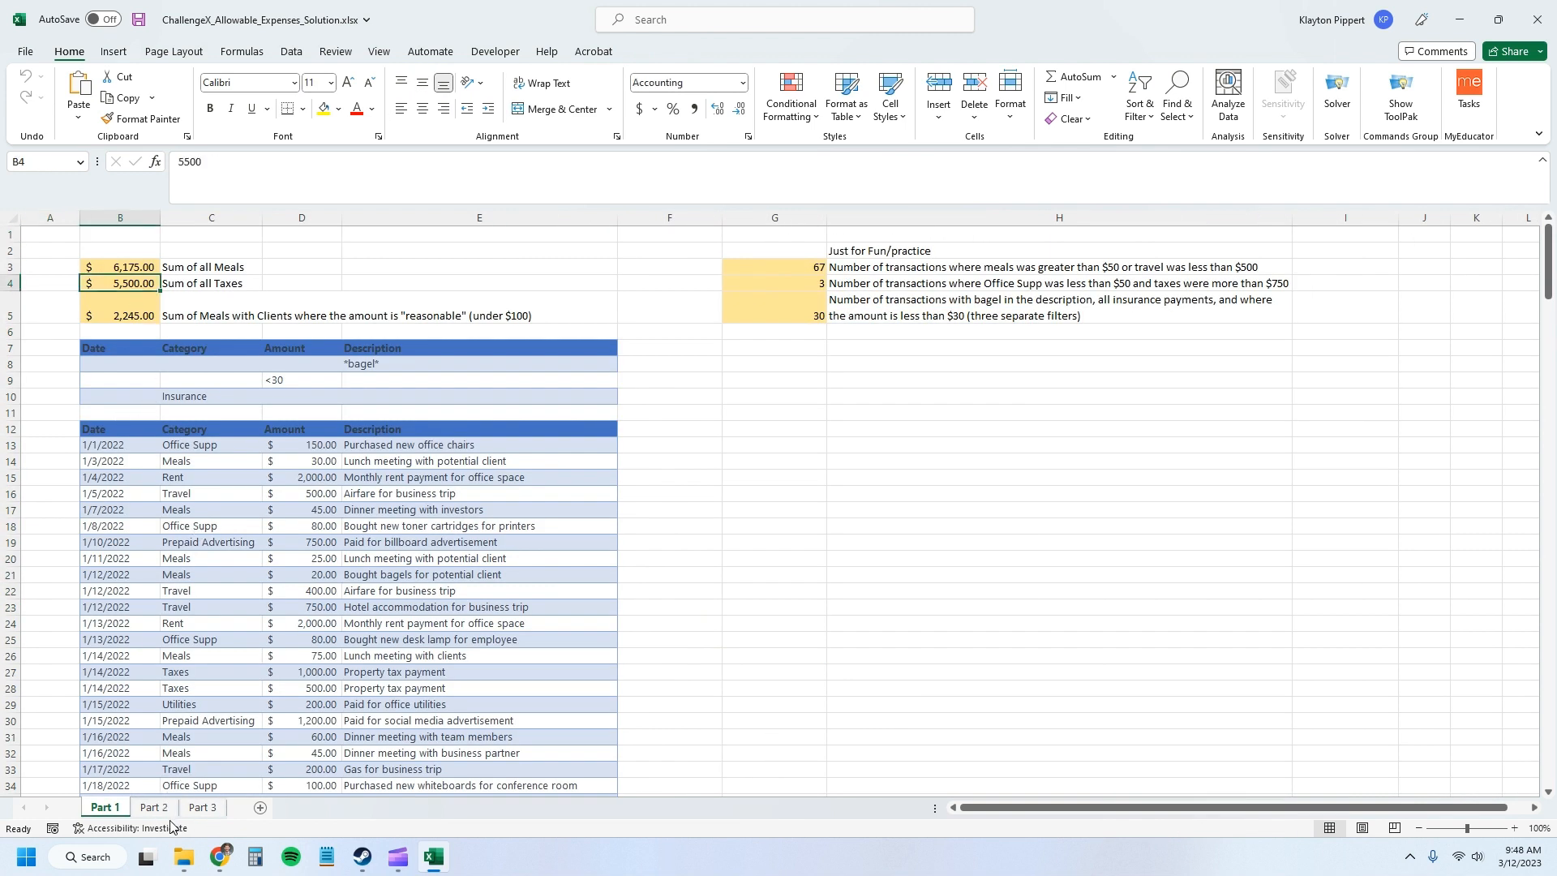
click(158, 808)
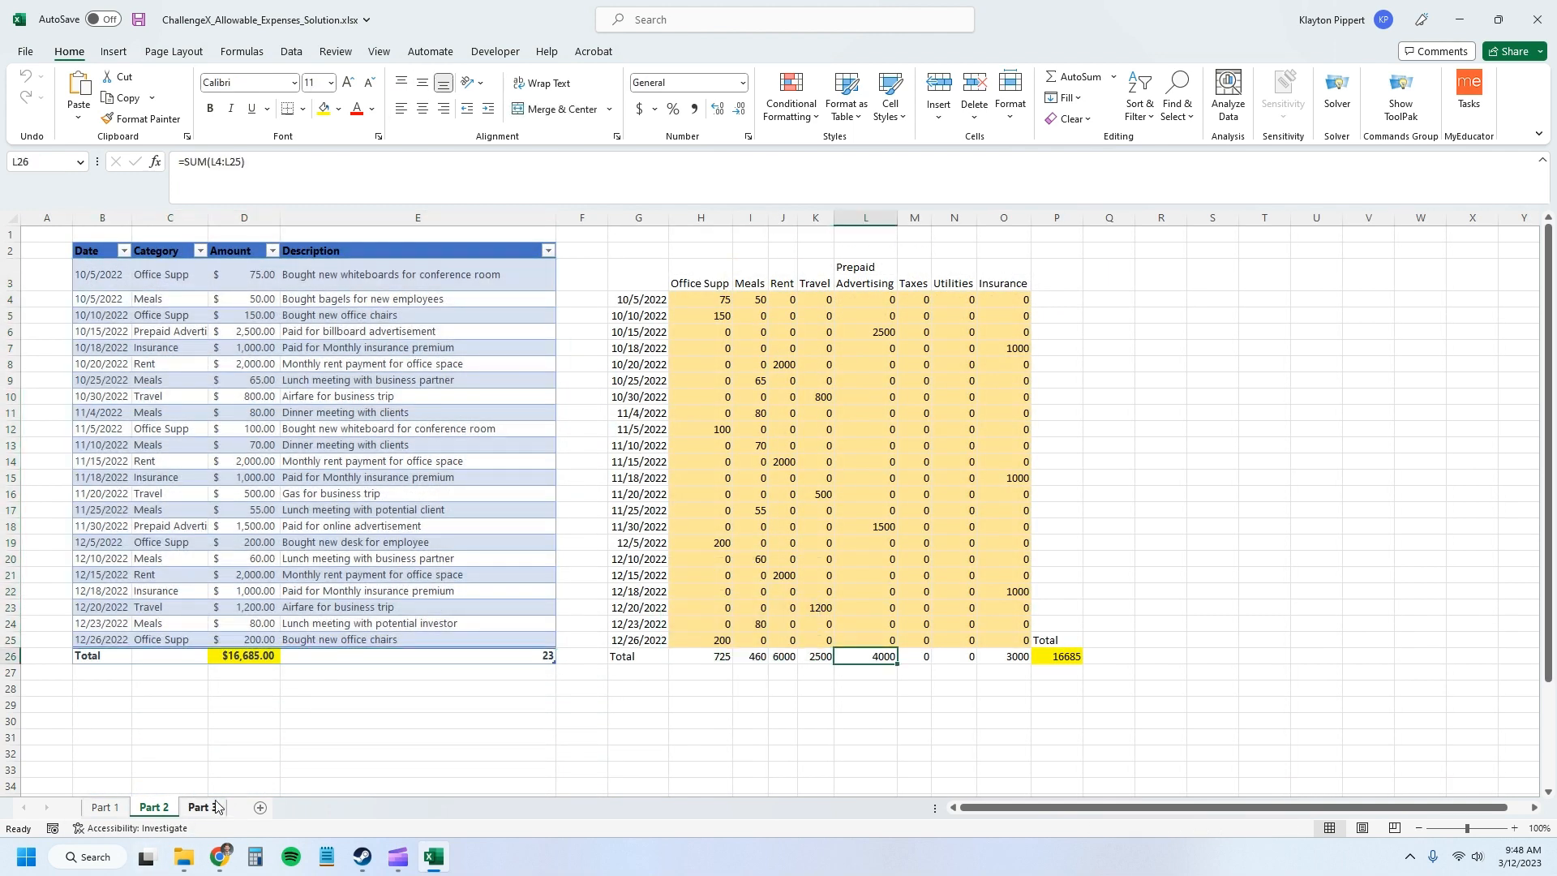
click(203, 807)
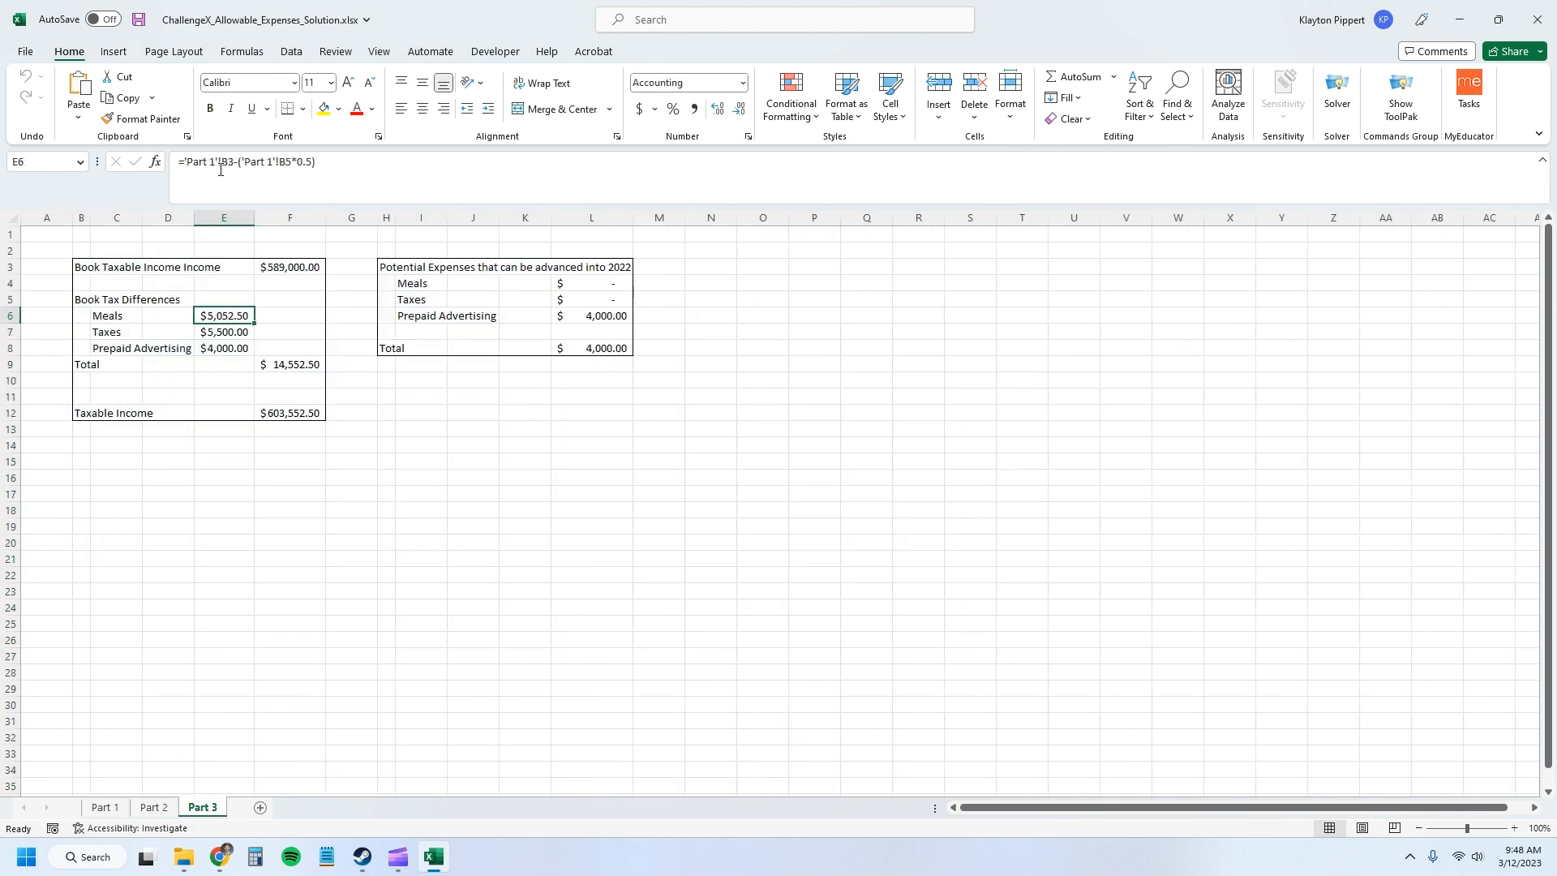
click(104, 807)
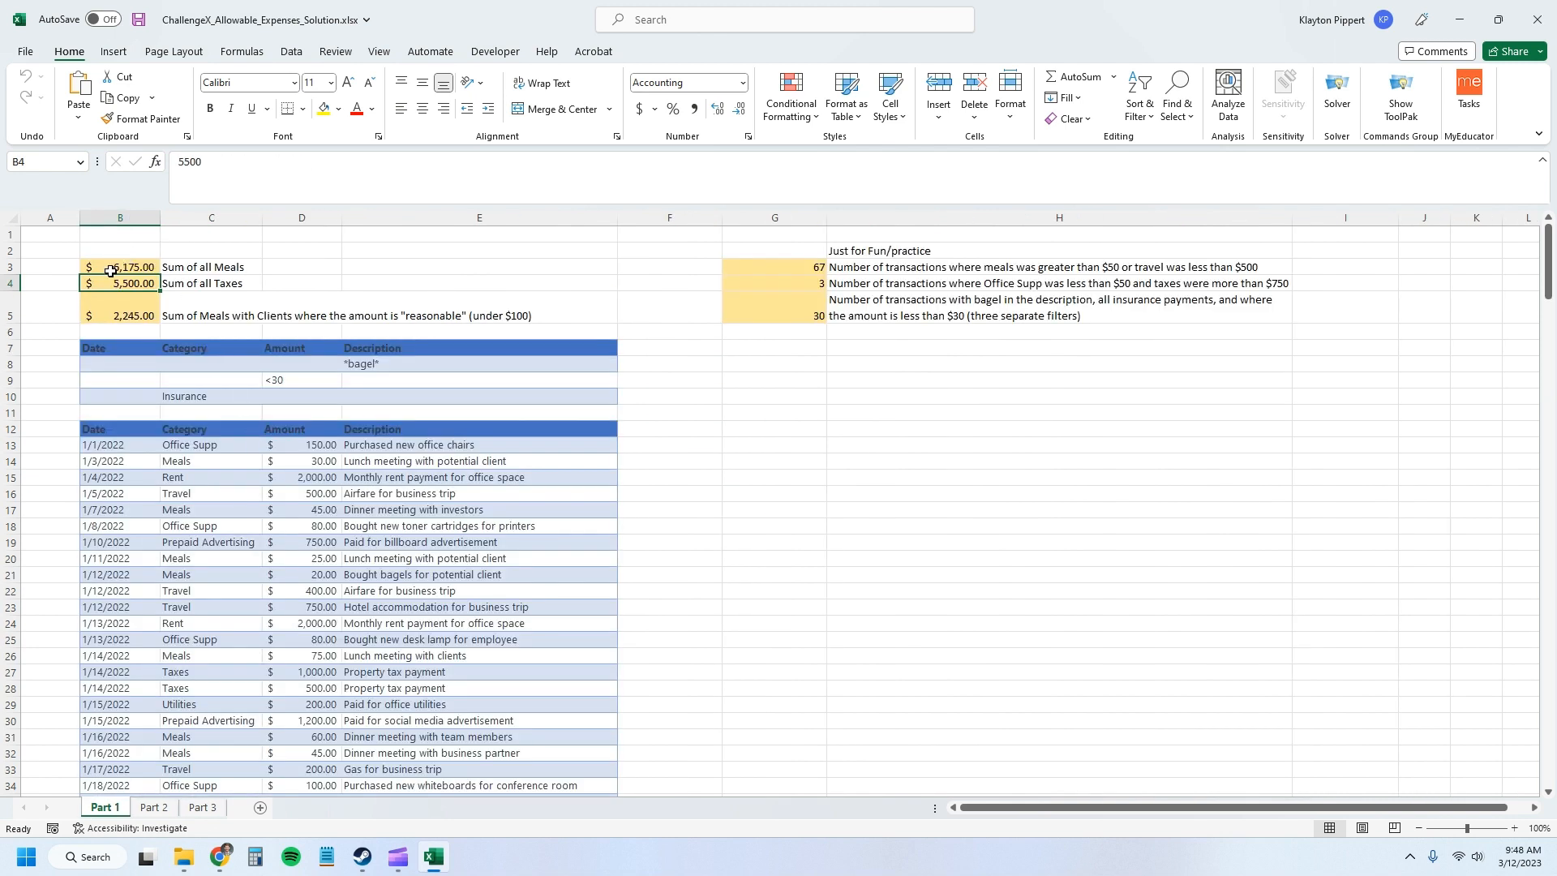
click(108, 267)
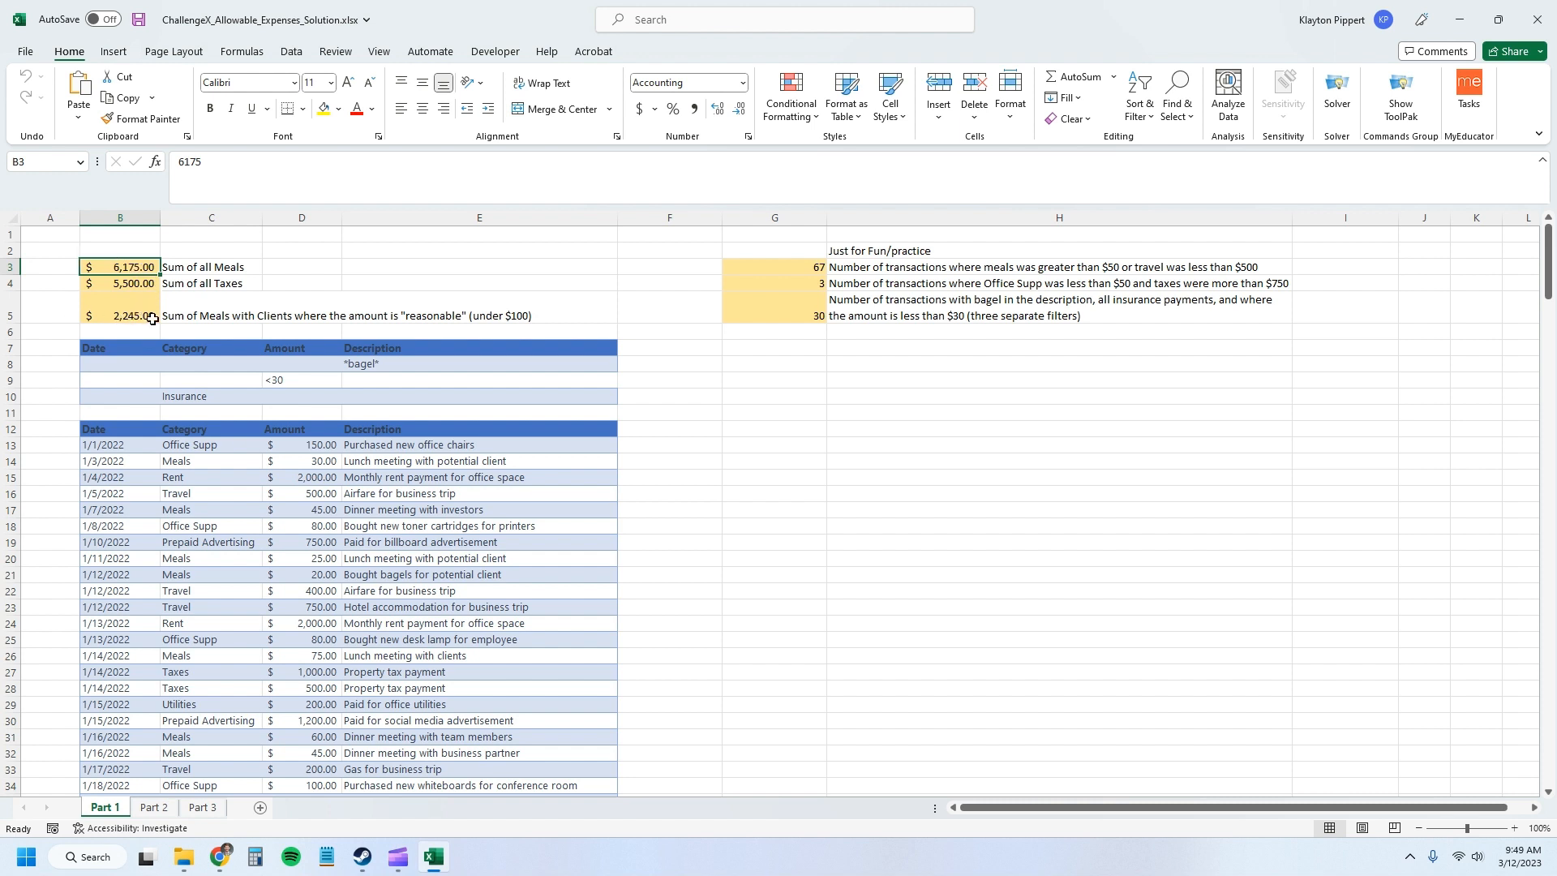
click(213, 808)
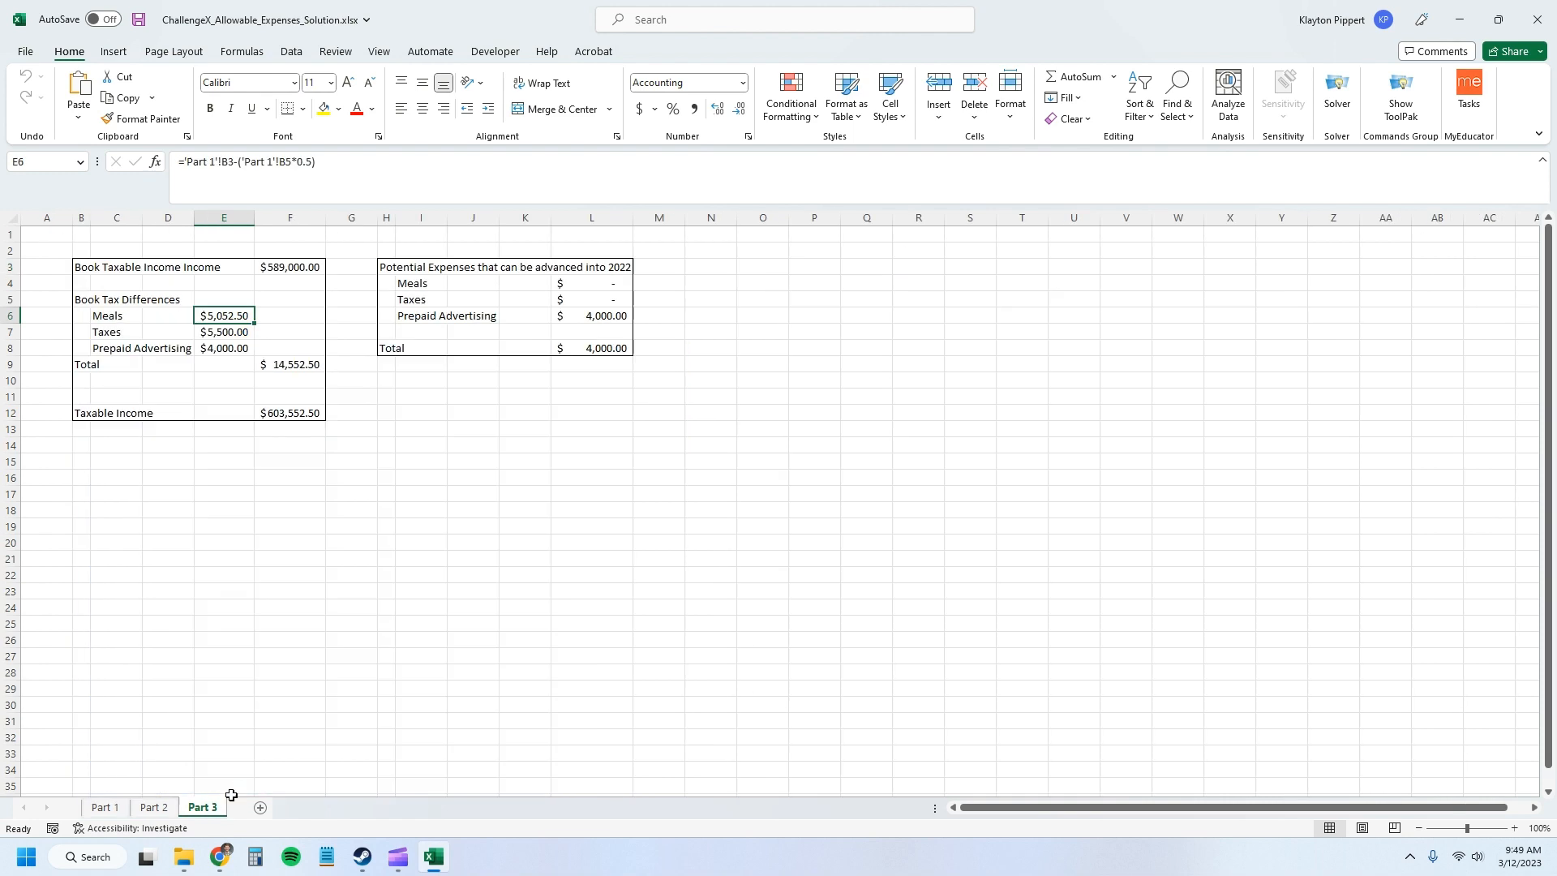